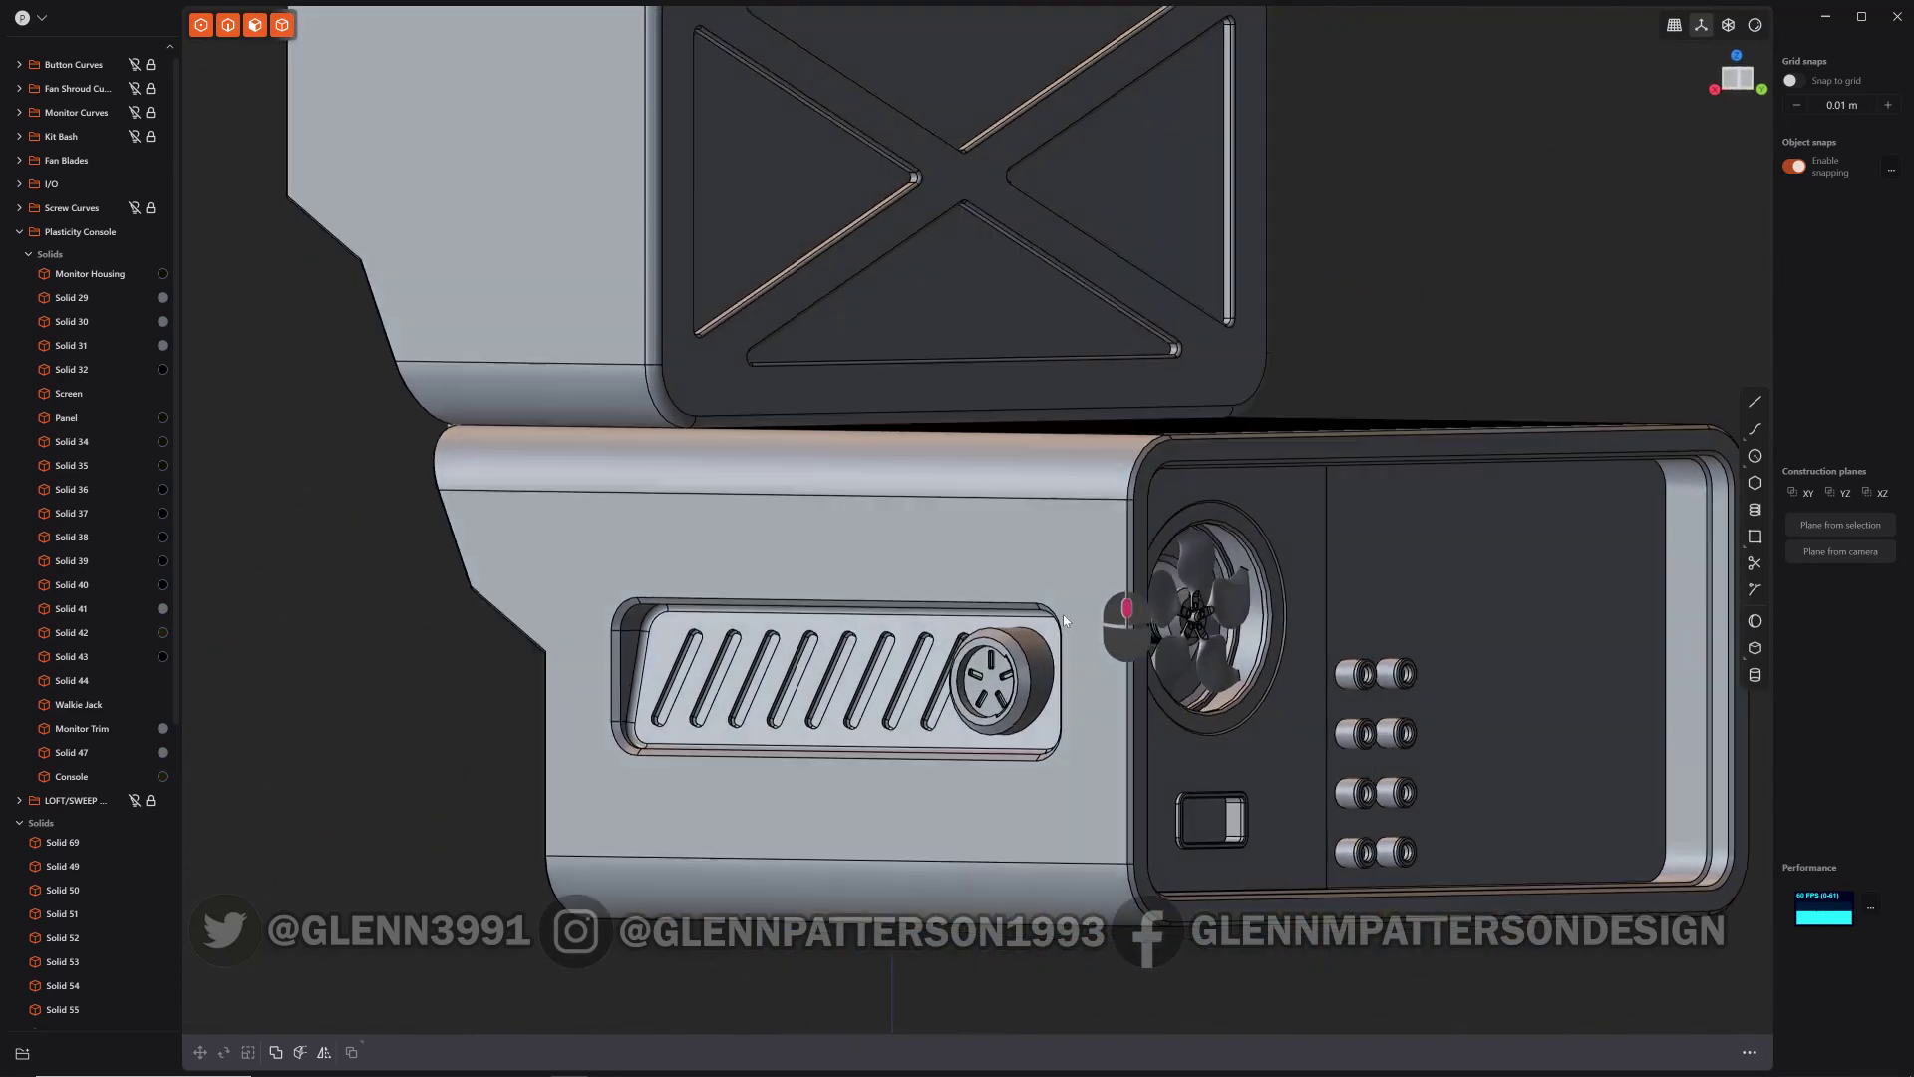
Step: Duplicate the inner walls and back face of the small rectangular recess below the fan as a separate sheet, leaving the copy in place
shift+middle_drag(1039, 785, 1151, 442)
scroll(997, 767, up, 10)
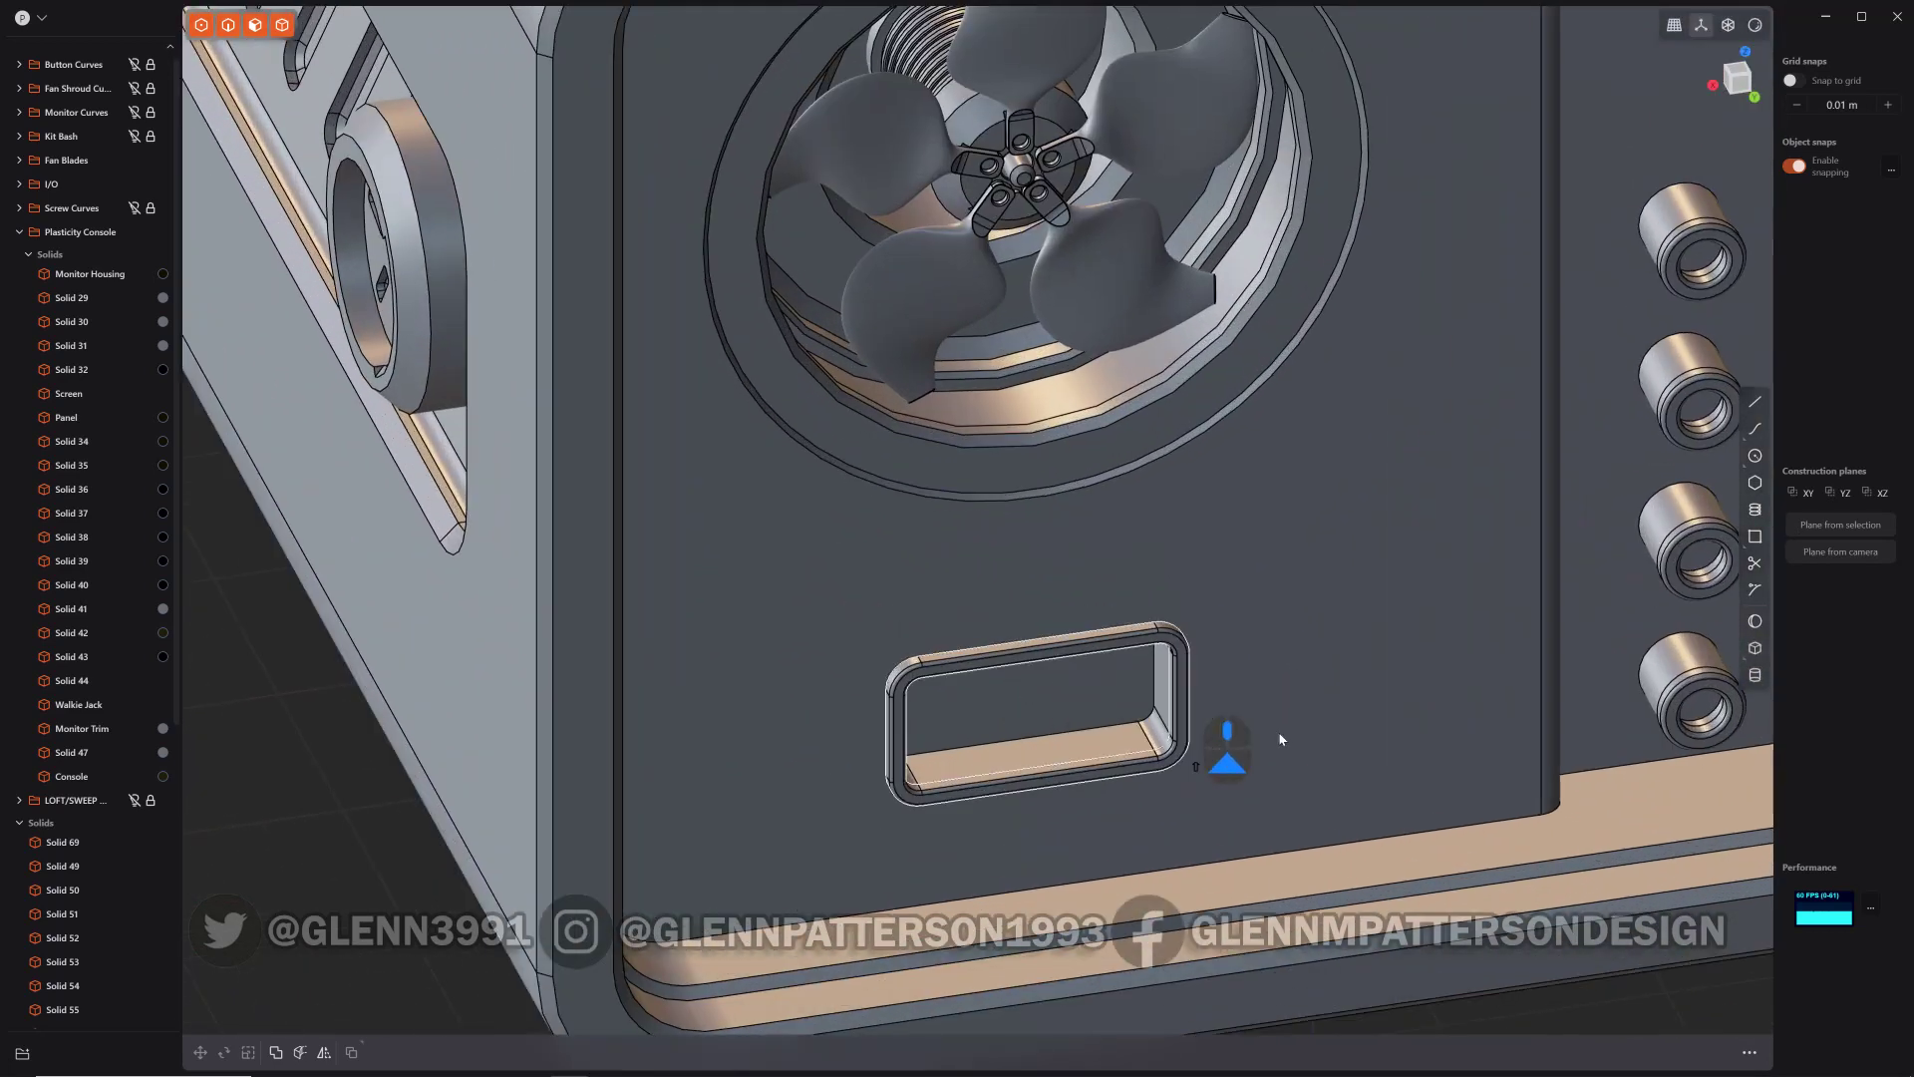
shift+middle_drag(1280, 739, 1304, 444)
mouse_move(1183, 560)
middle_down()
mouse_move(1158, 507)
mouse_move(1197, 536)
middle_up()
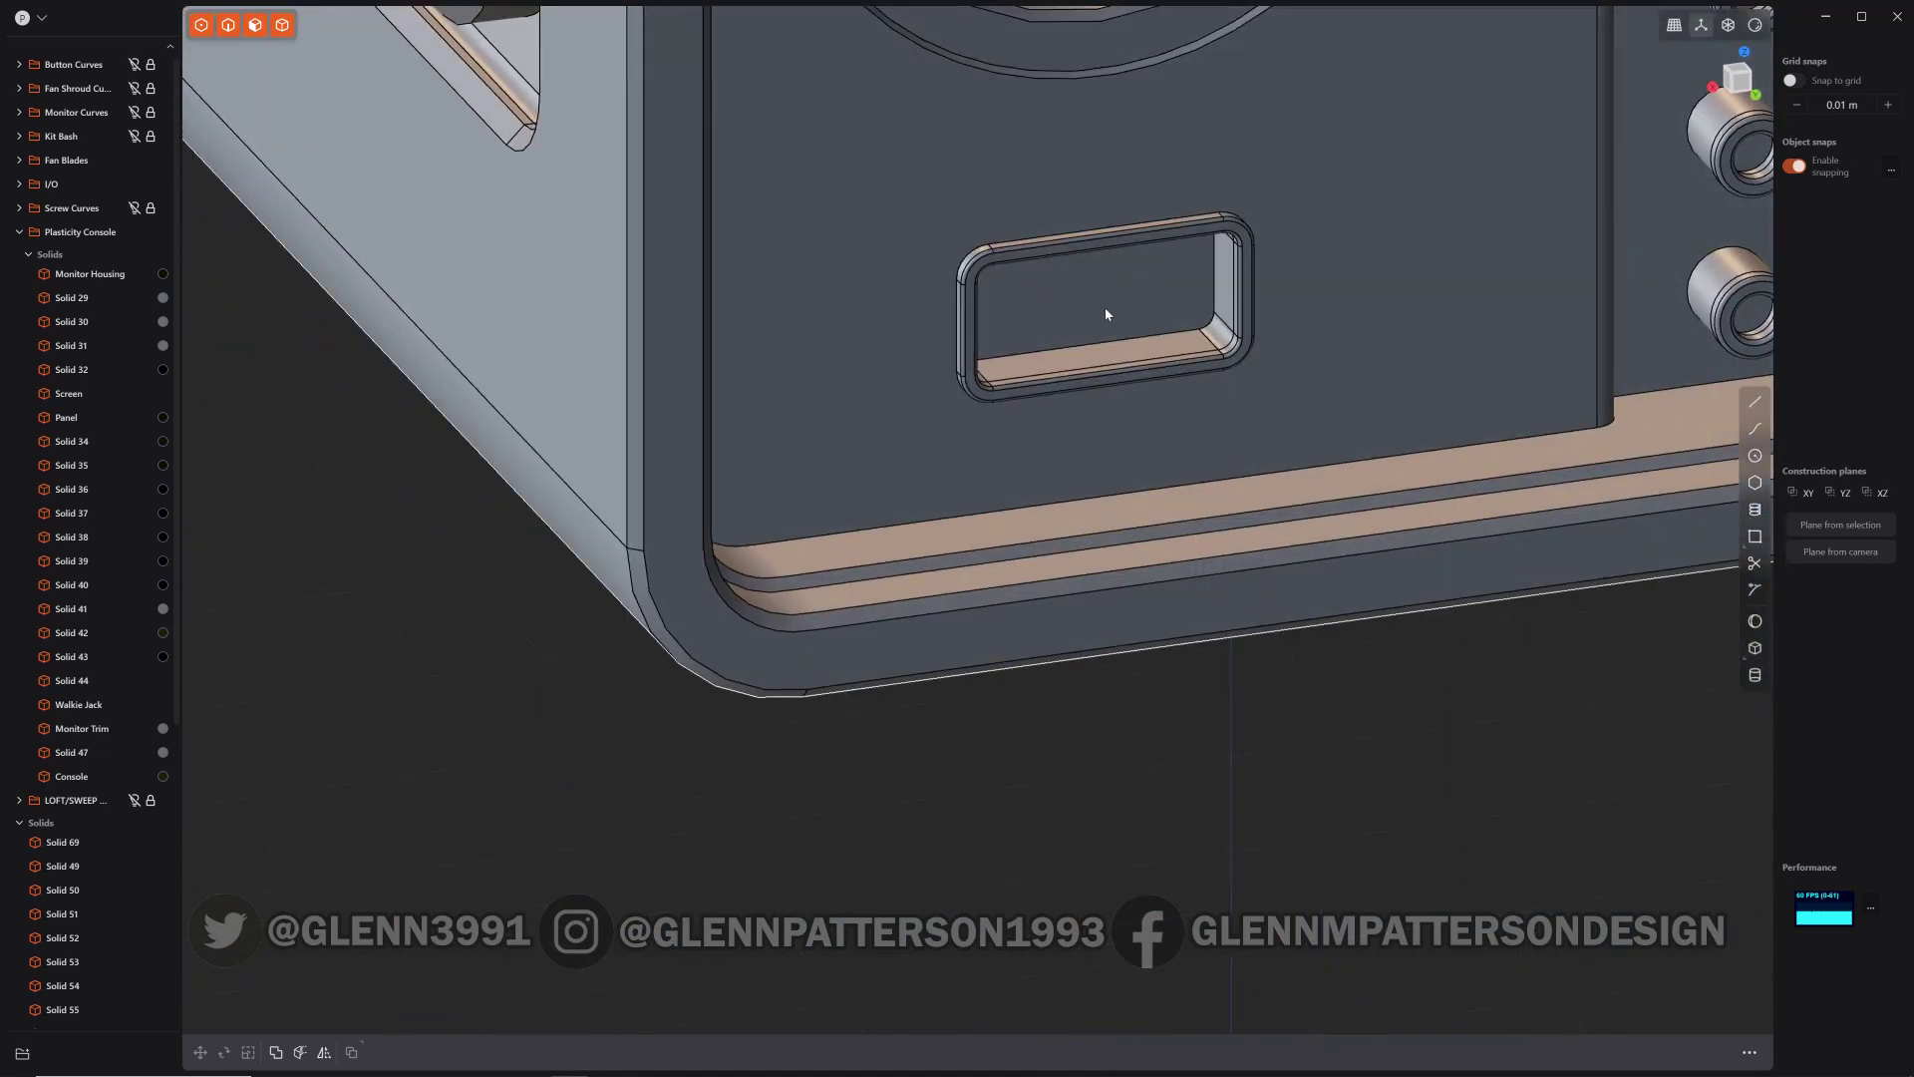
scroll(1097, 313, up, 4)
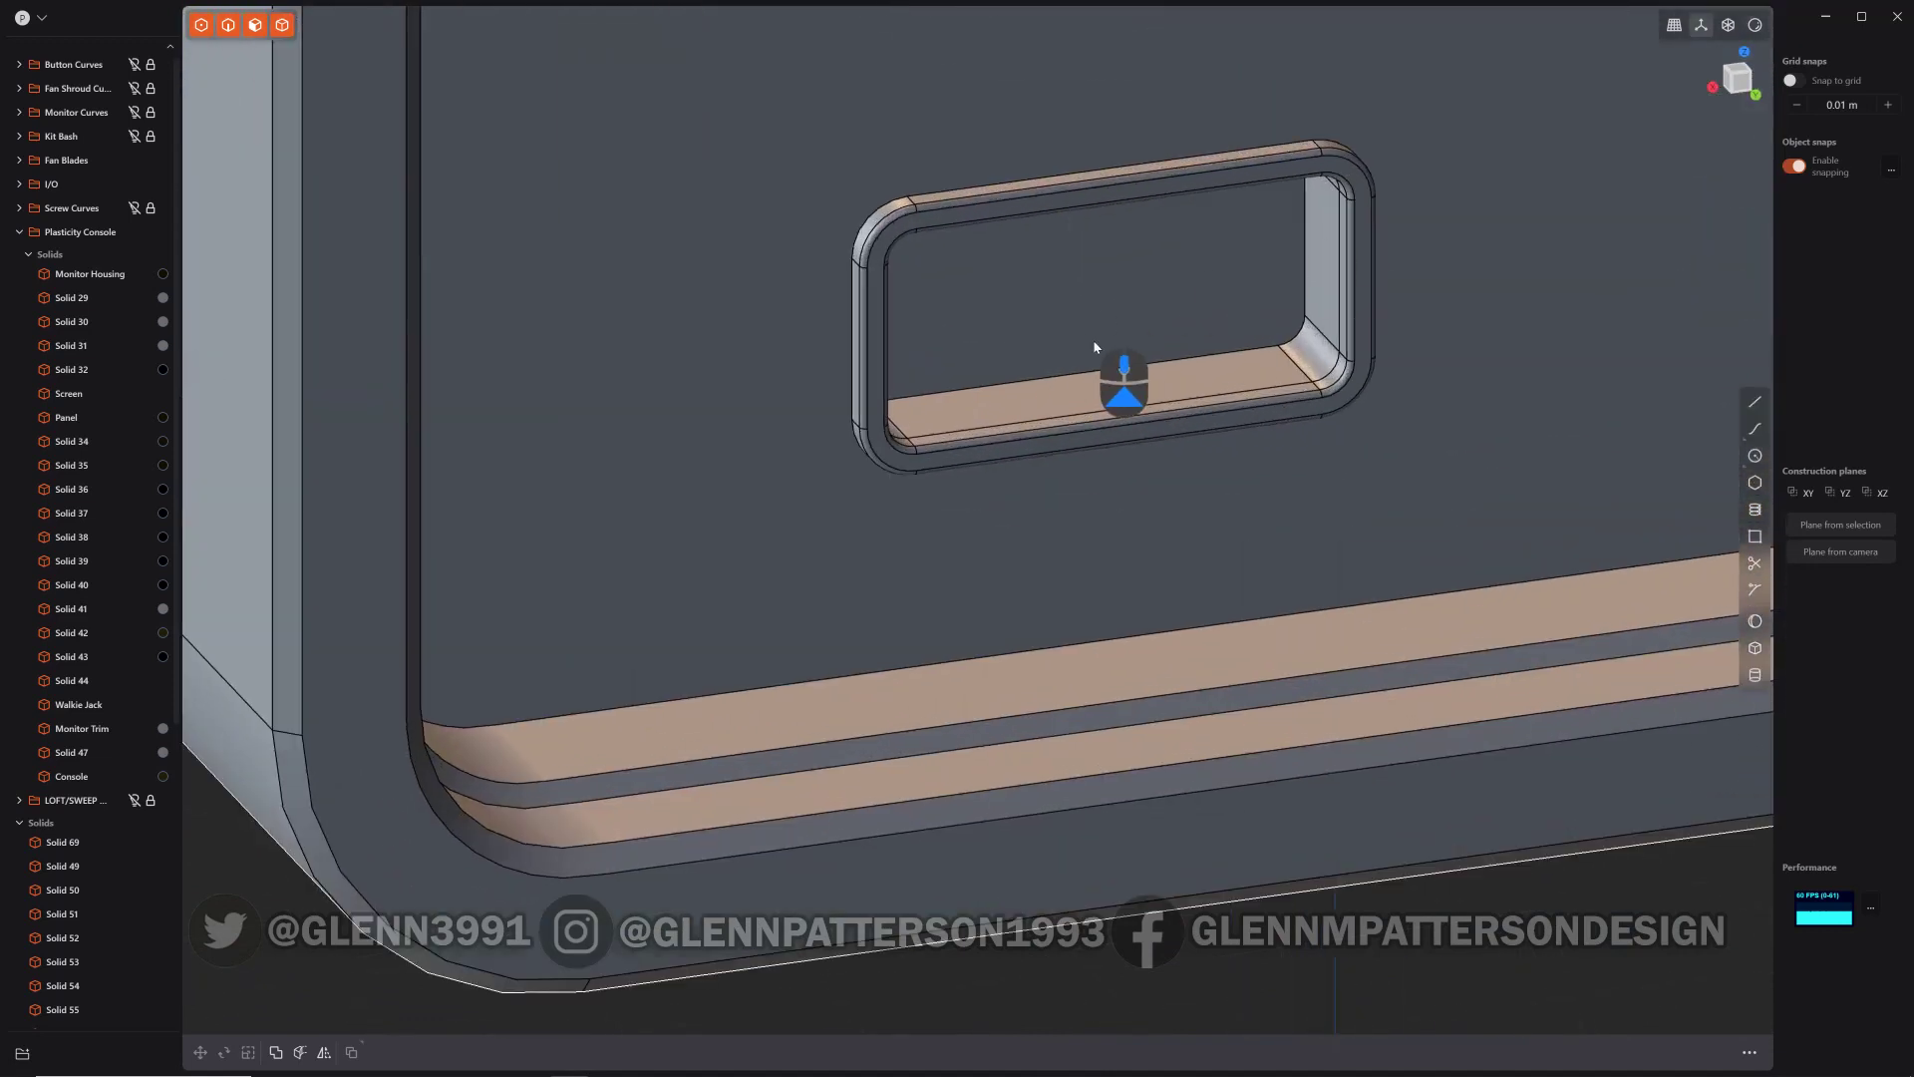
click(1075, 312)
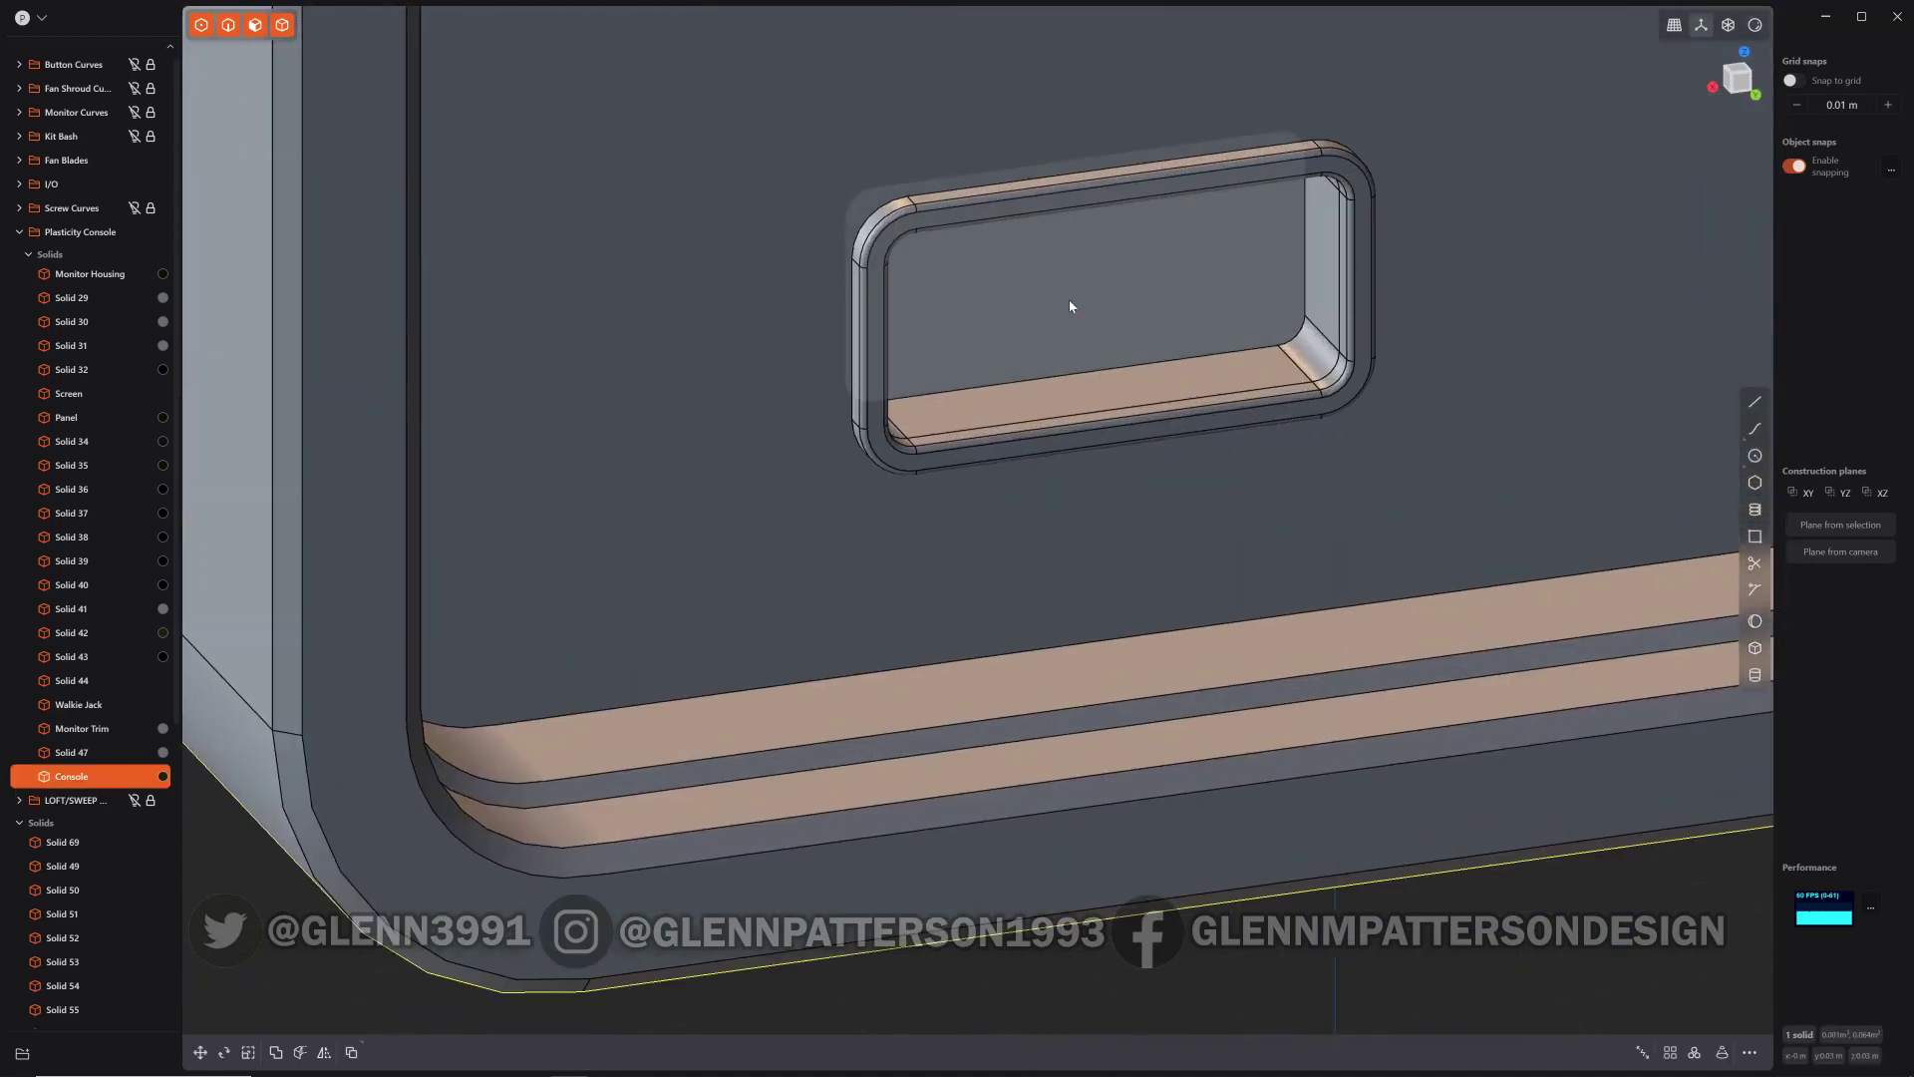
double_click(1318, 269)
key(o)
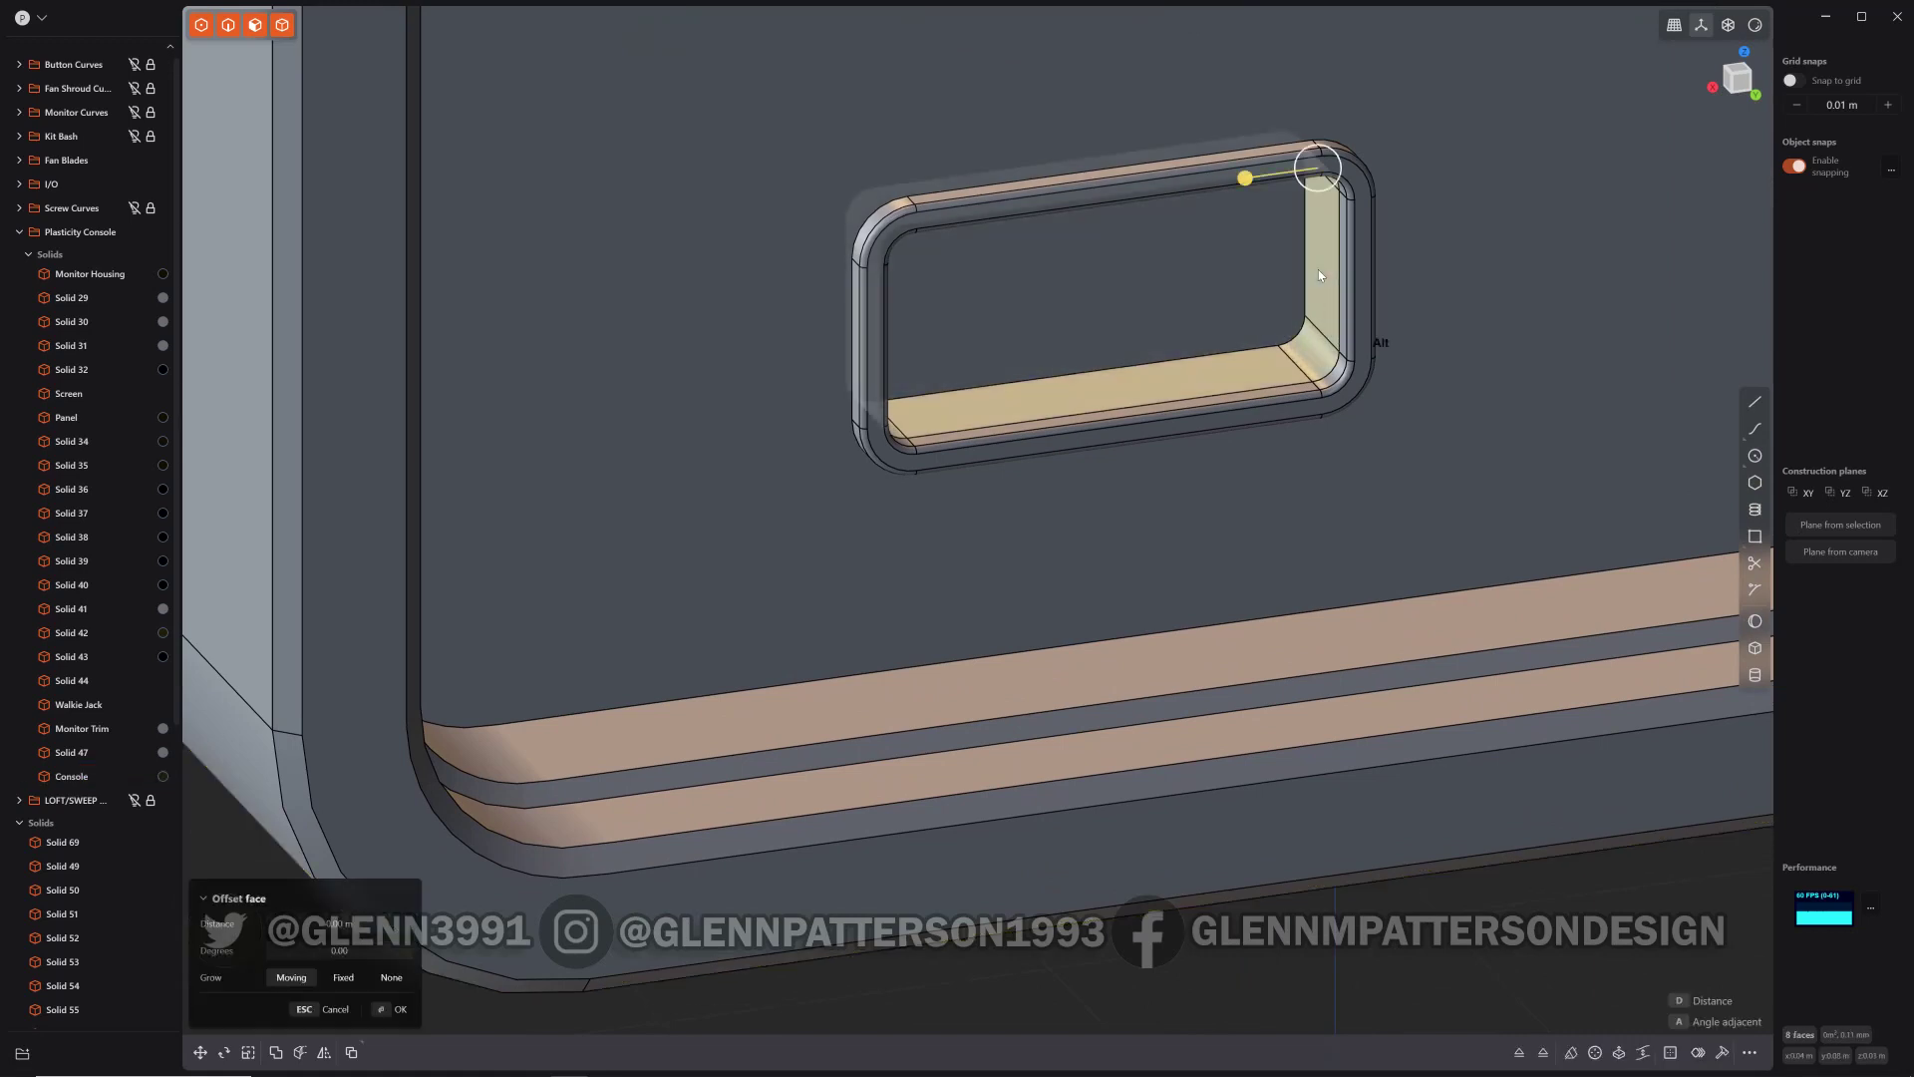
click(1146, 310)
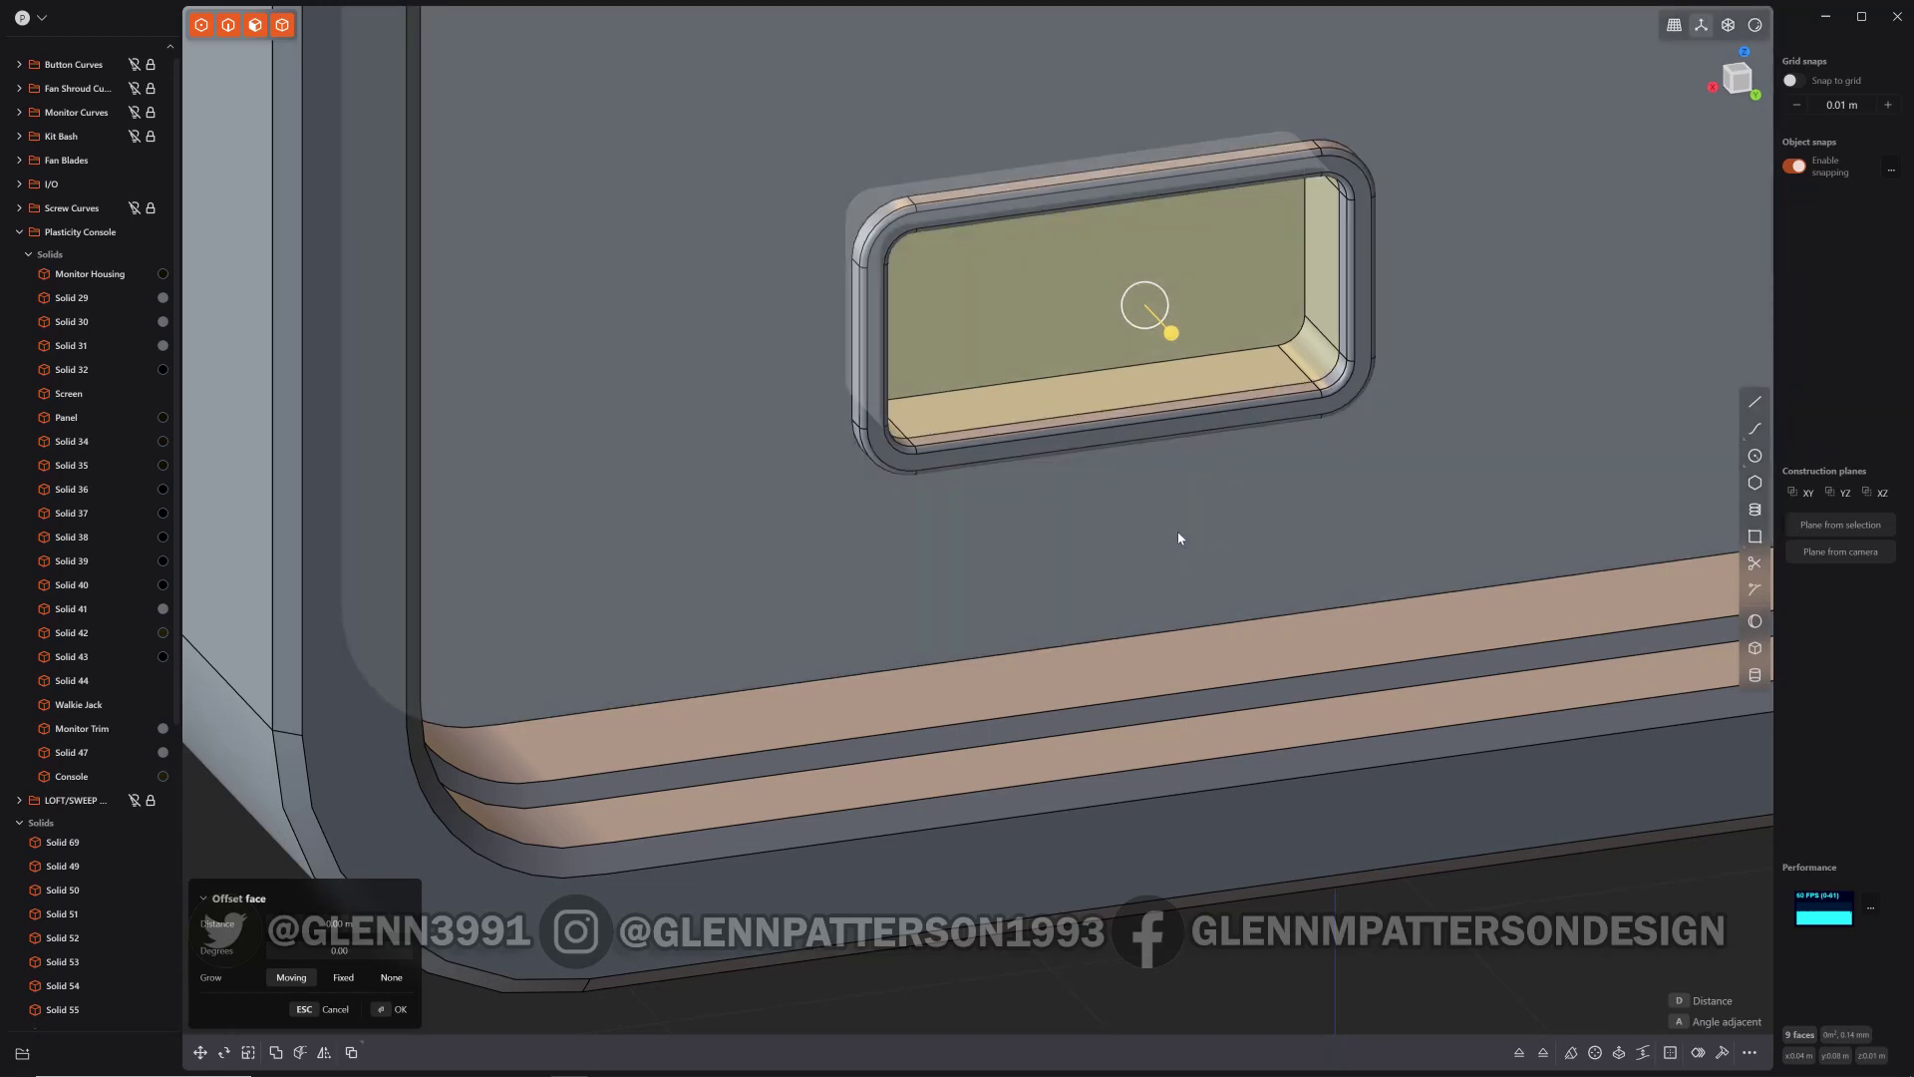
key(shift+d)
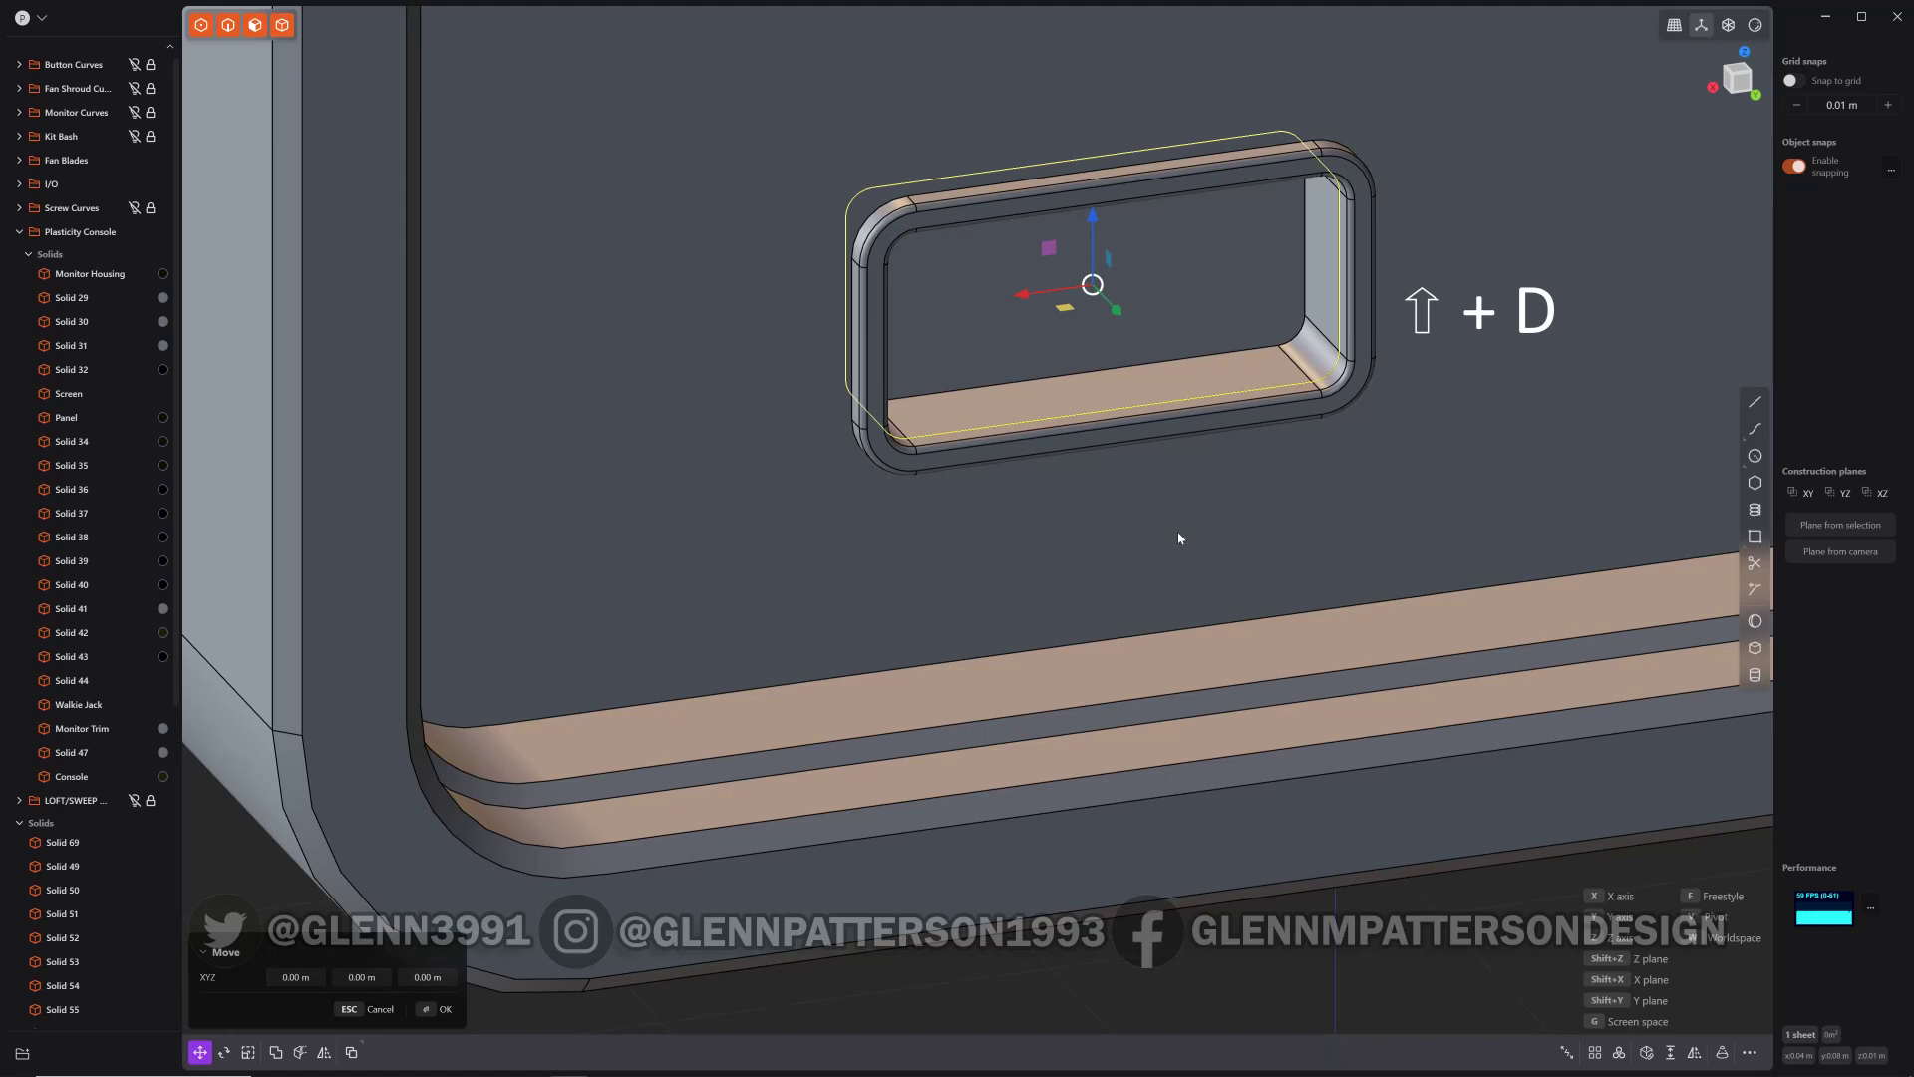
key(Escape)
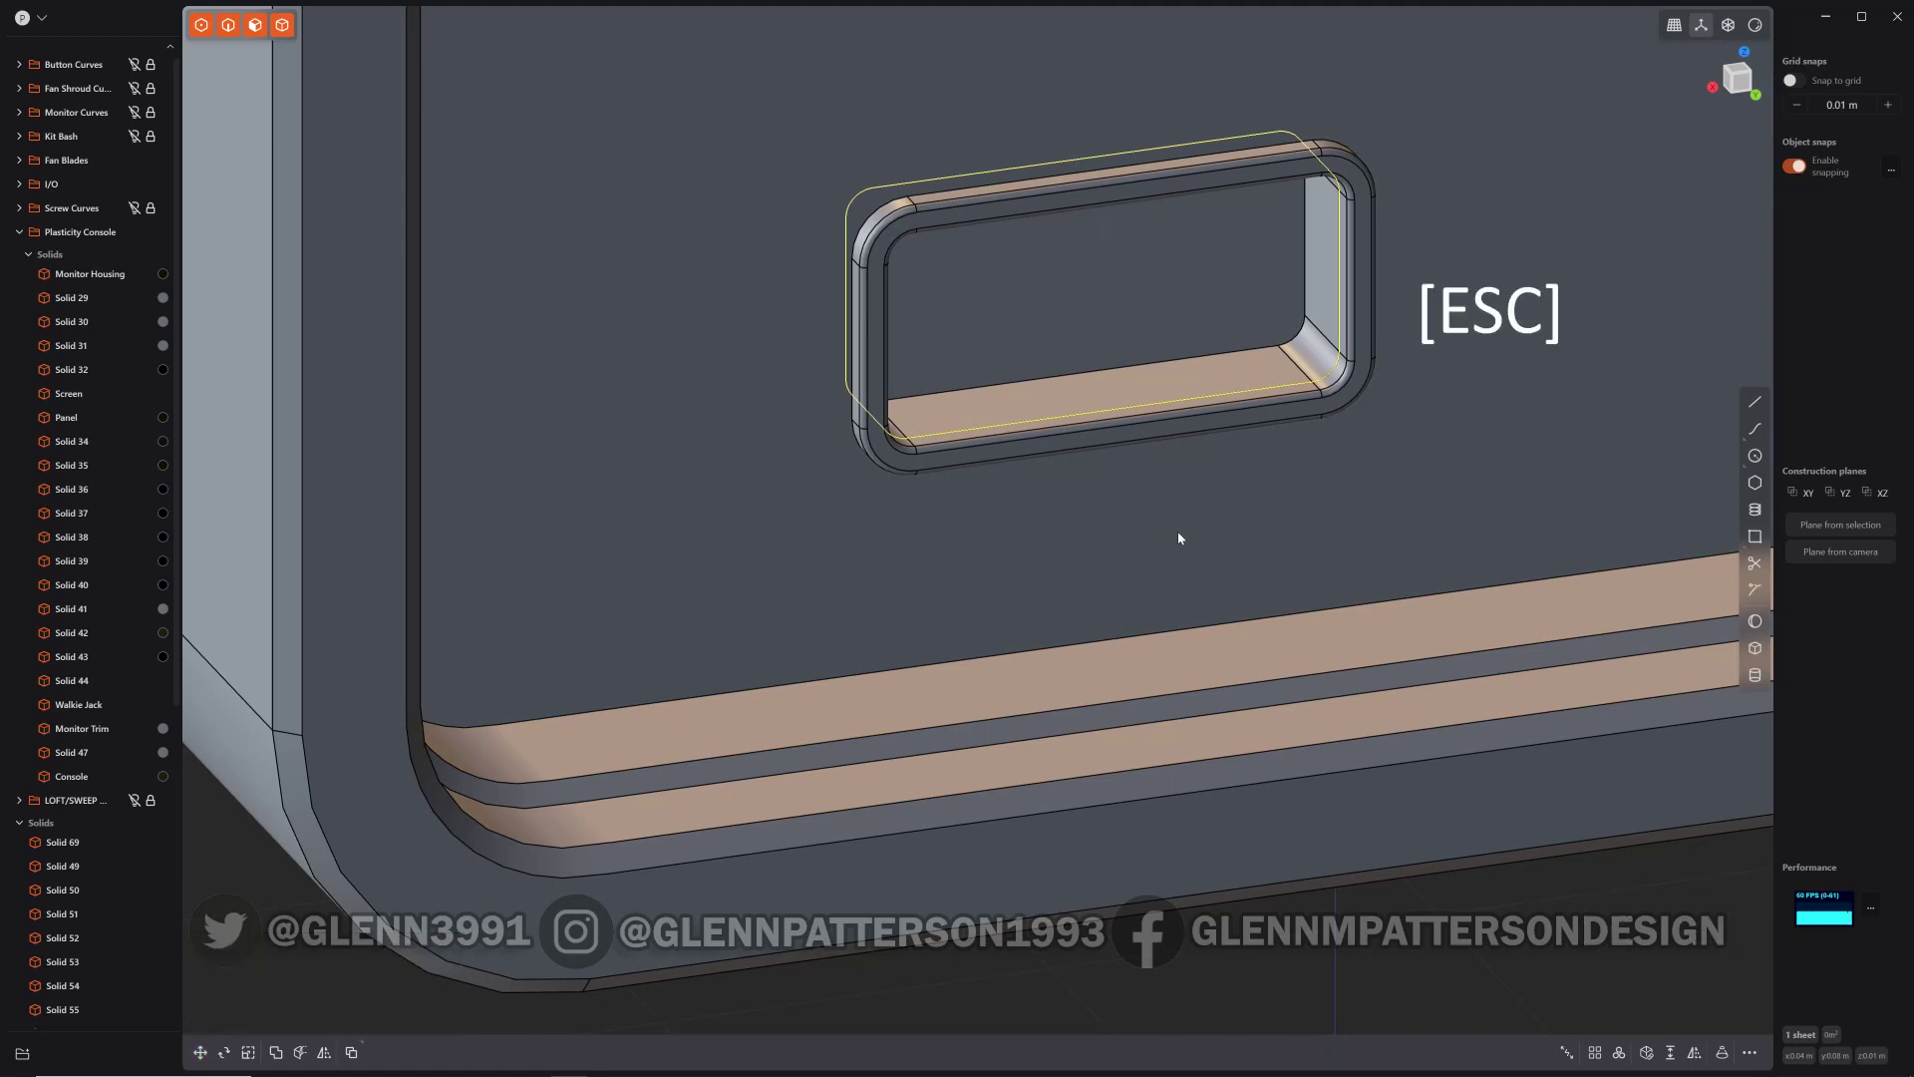
Step: Isolate the duplicated sheet and cap its open front boundary to make it a closed solid
key(slash)
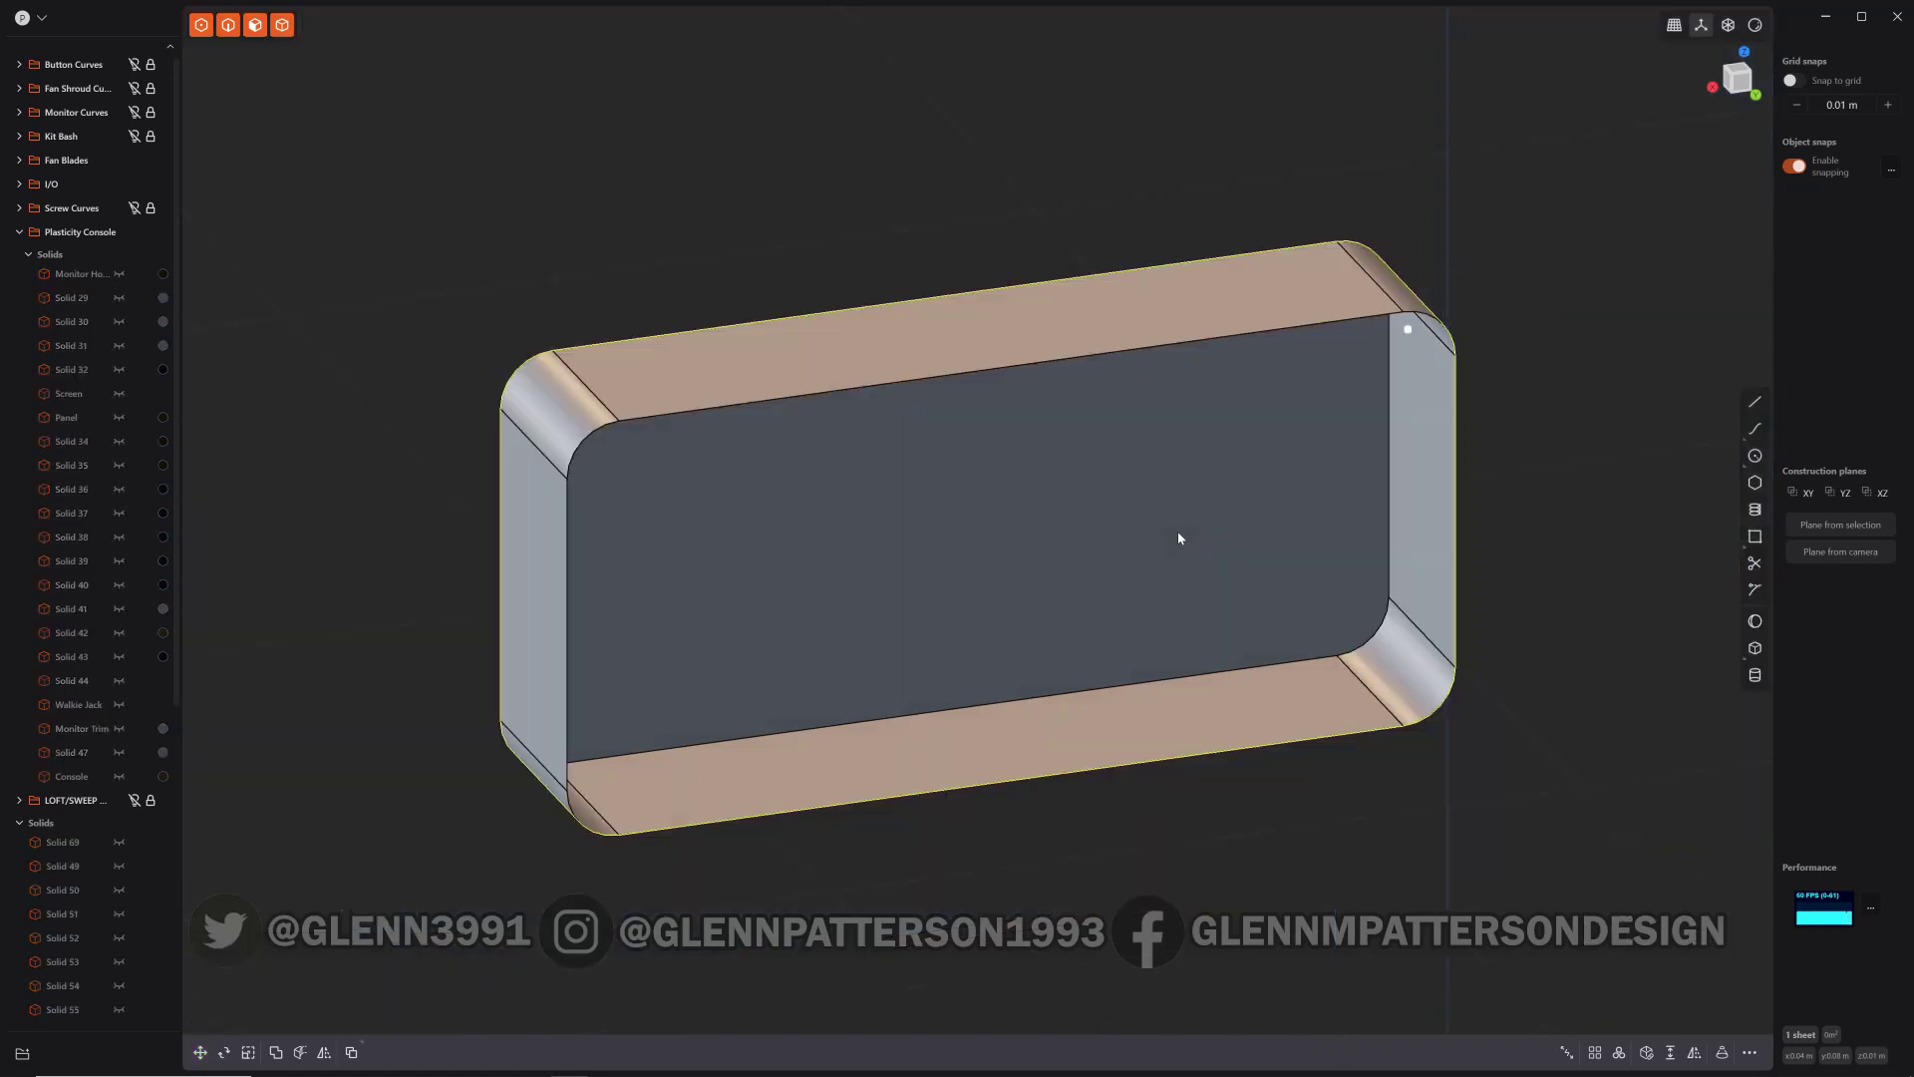
middle_drag(1564, 639, 1540, 688)
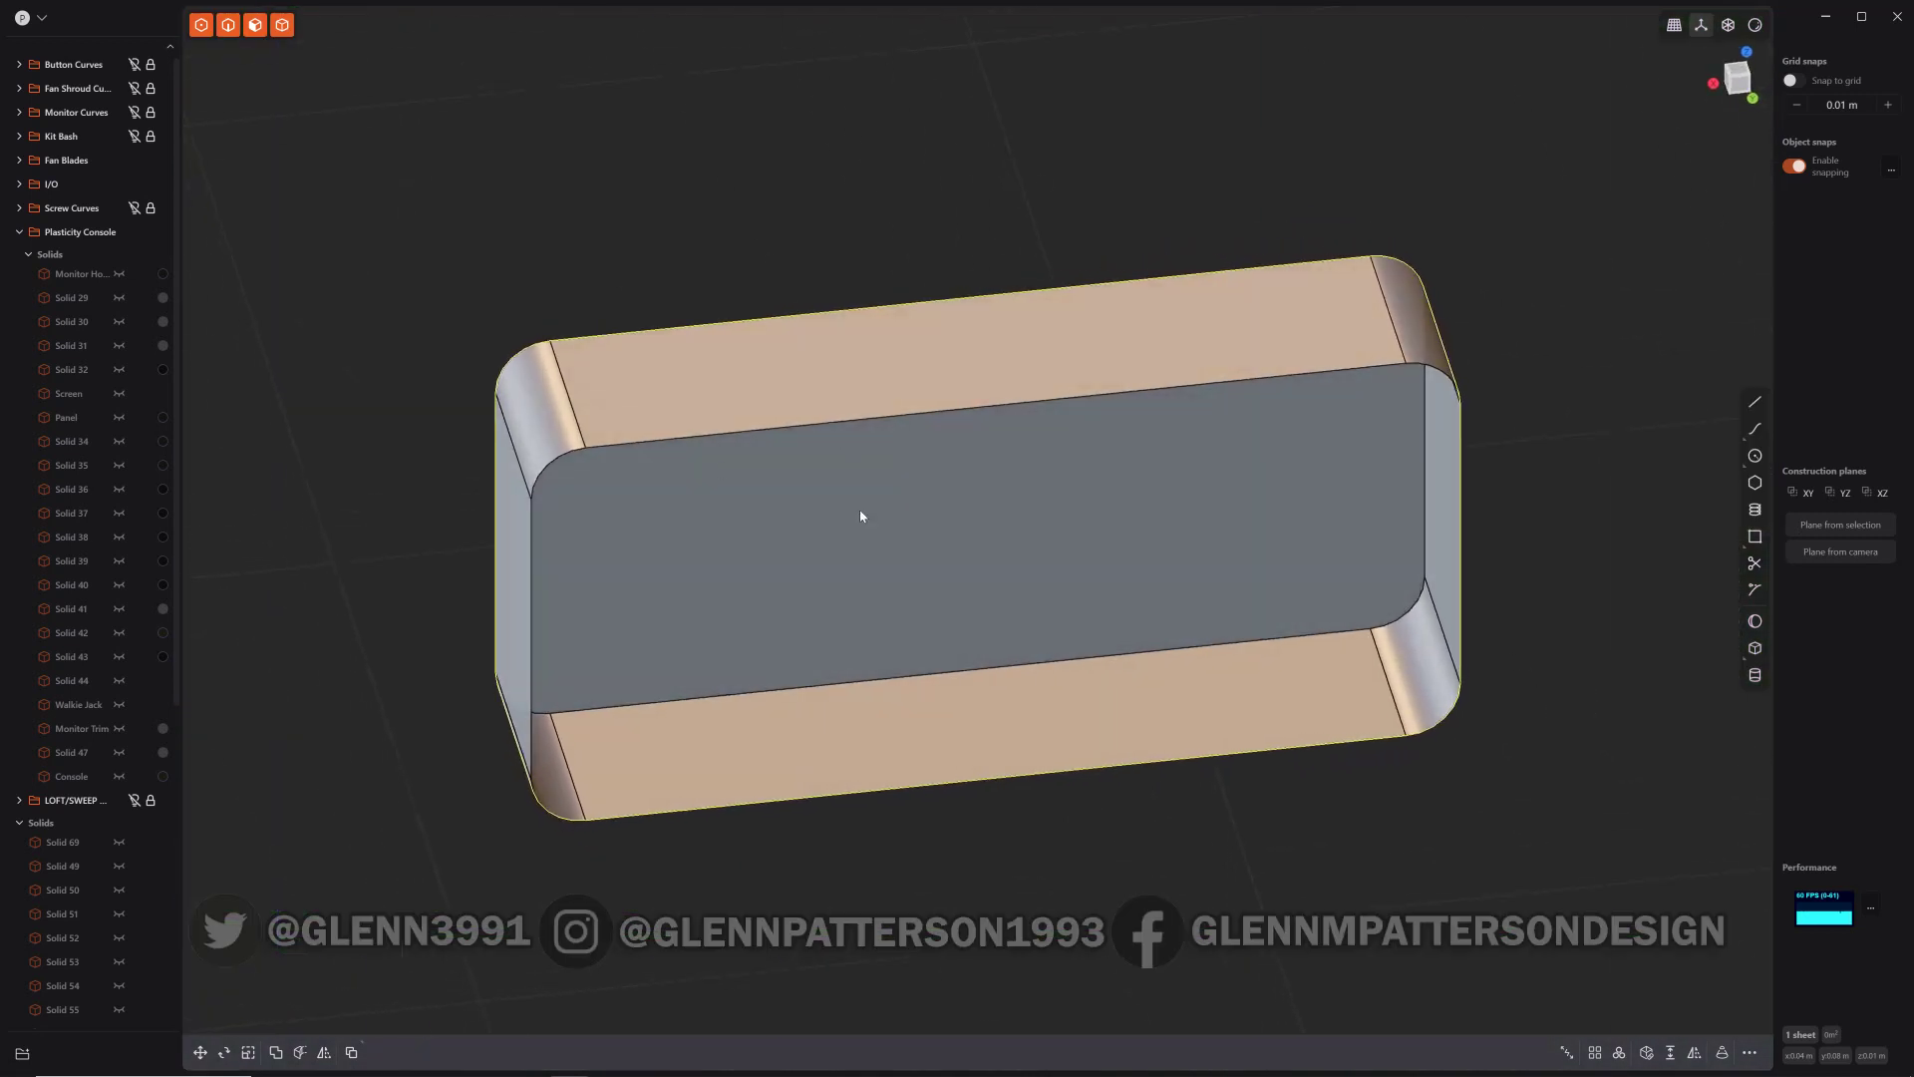
click(1213, 392)
key(o)
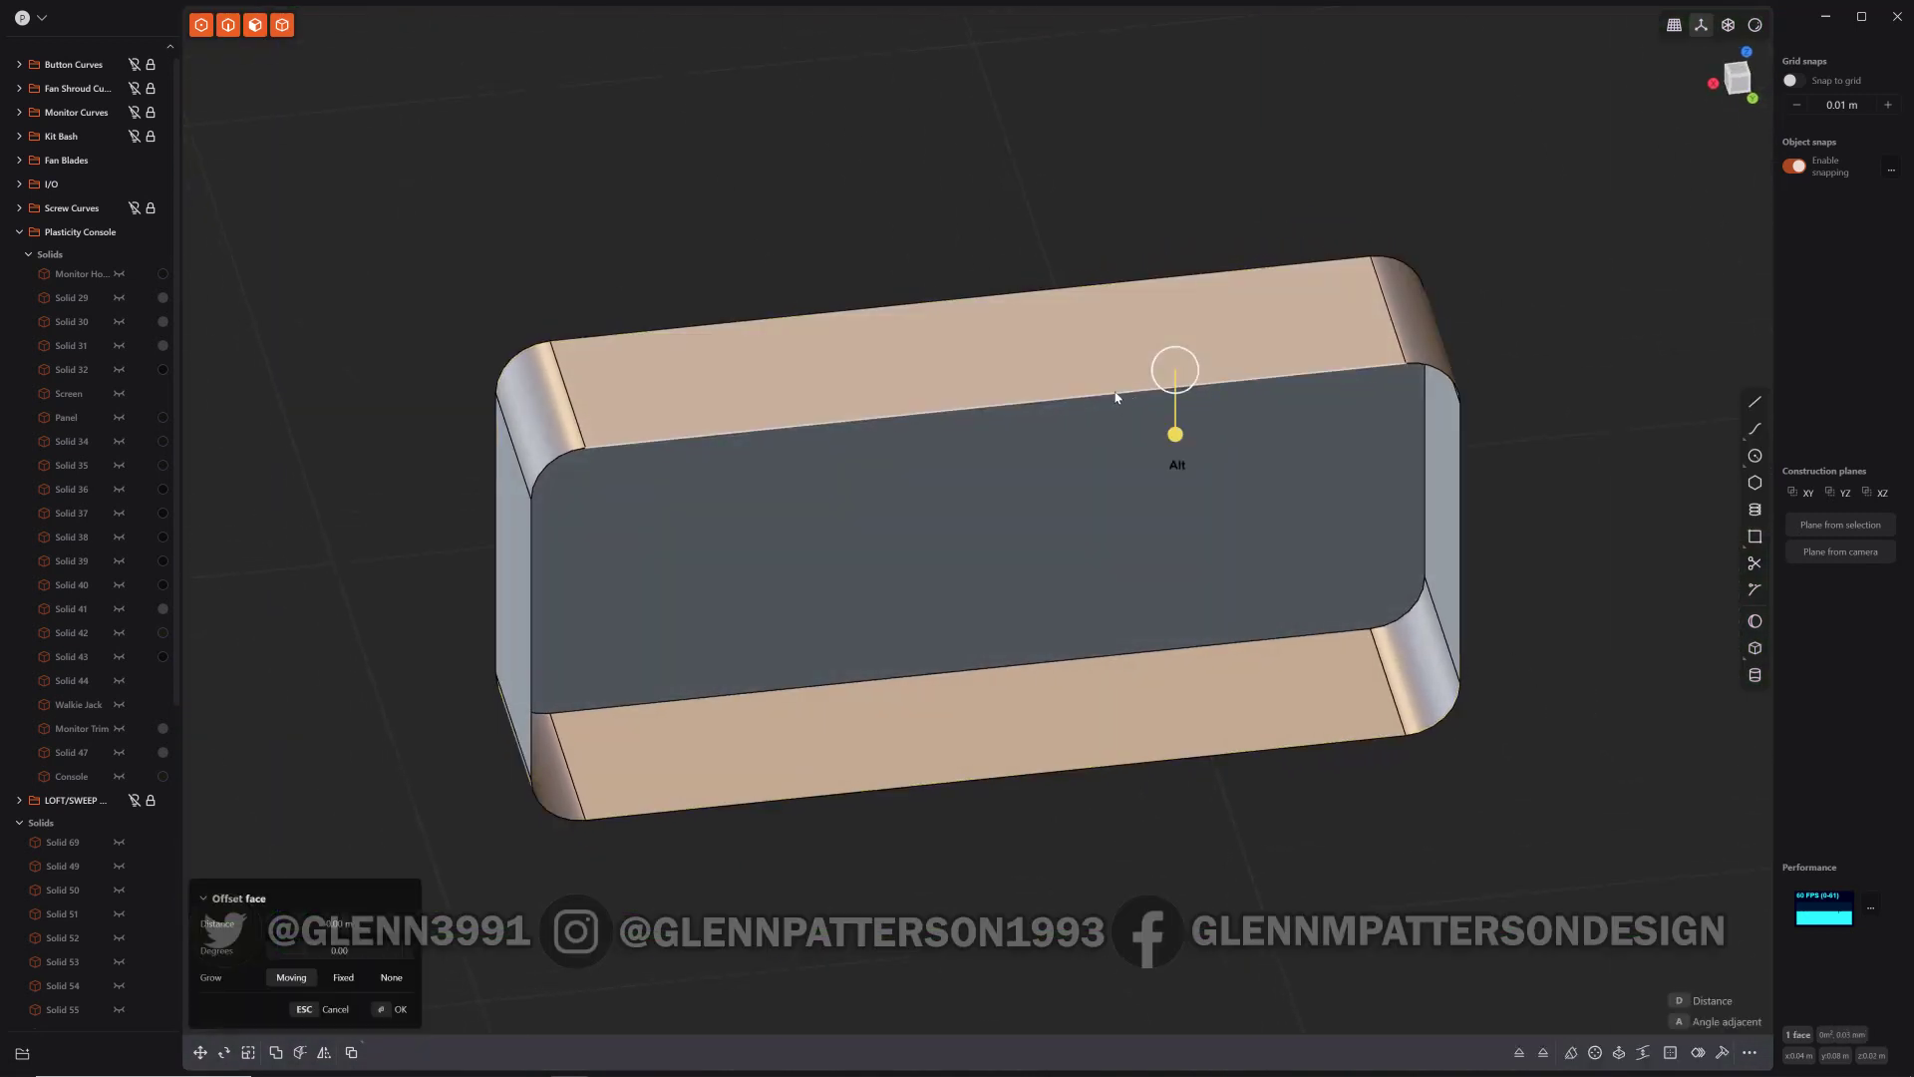
alt+click(1109, 397)
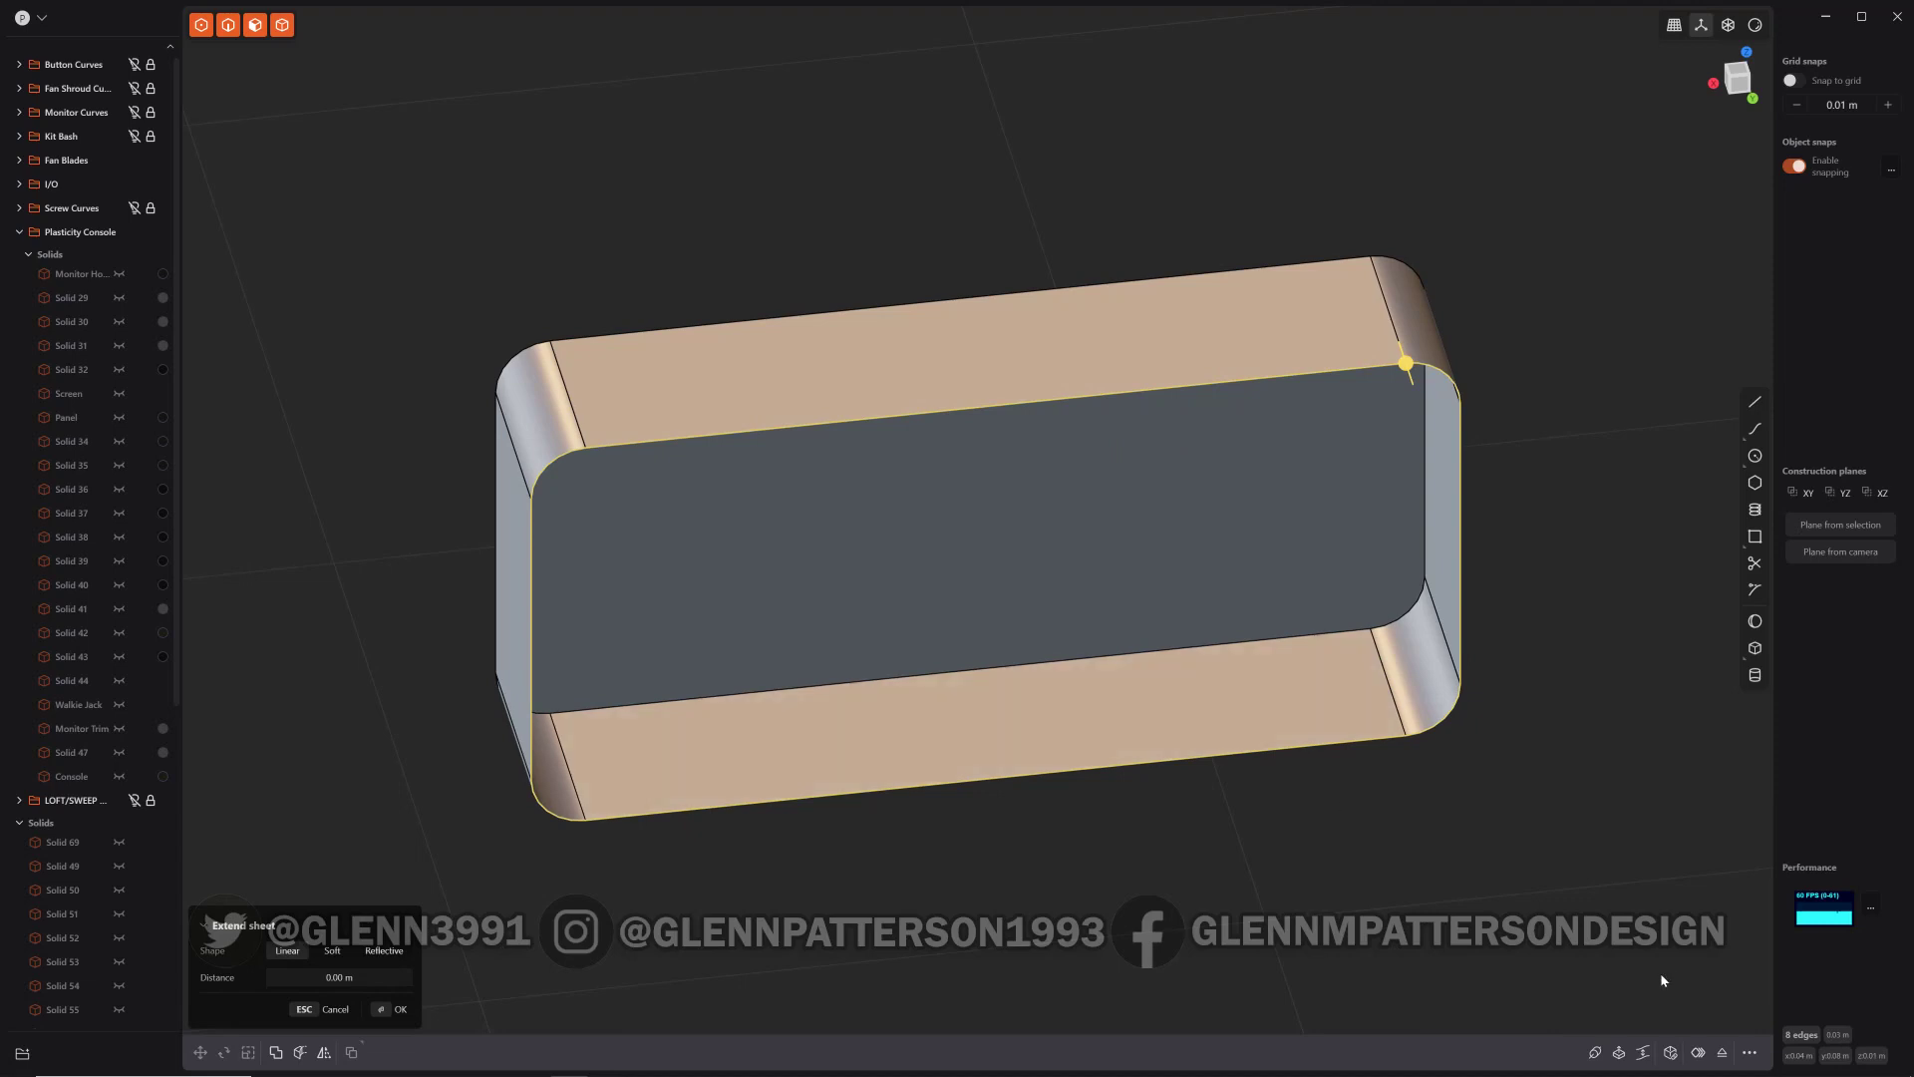
click(1671, 1053)
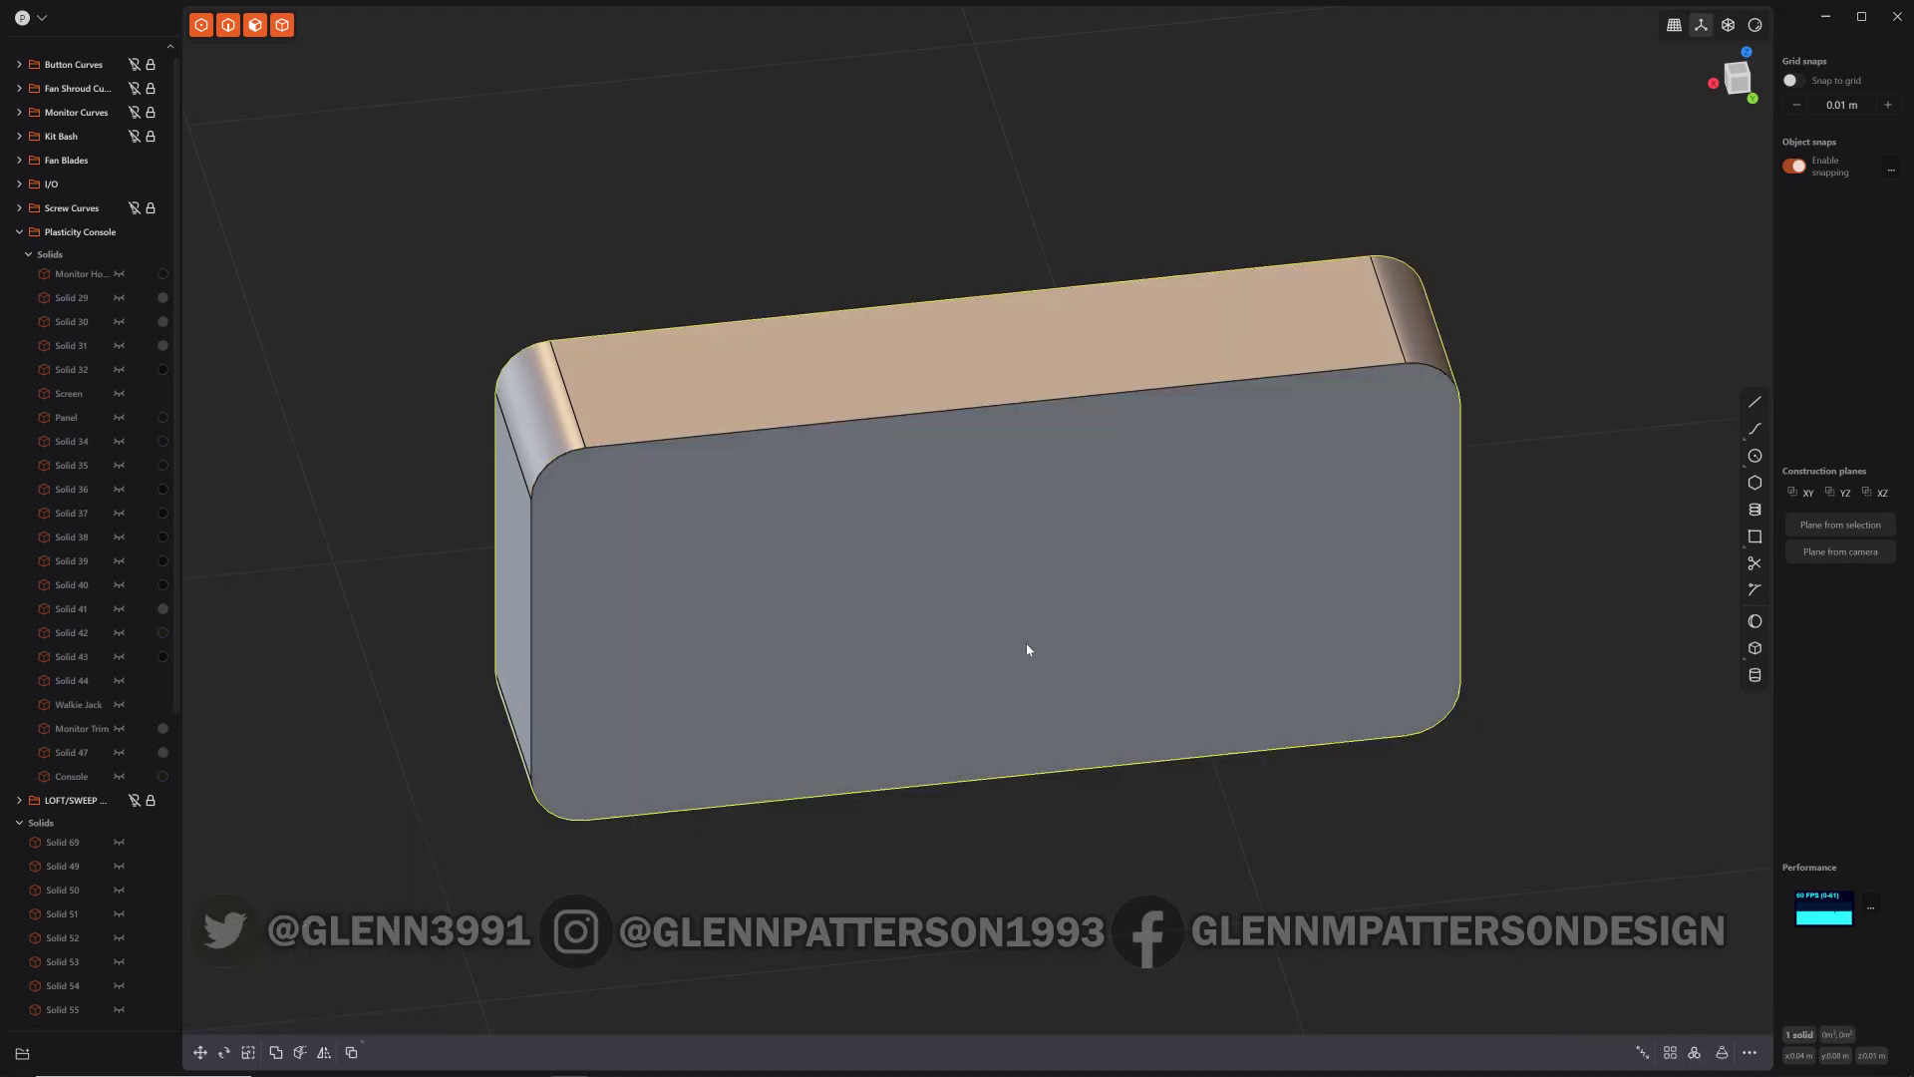
Step: Split the block's front face vertically with a knife line between the midpoints of its upper and lower edges
key(shift+a)
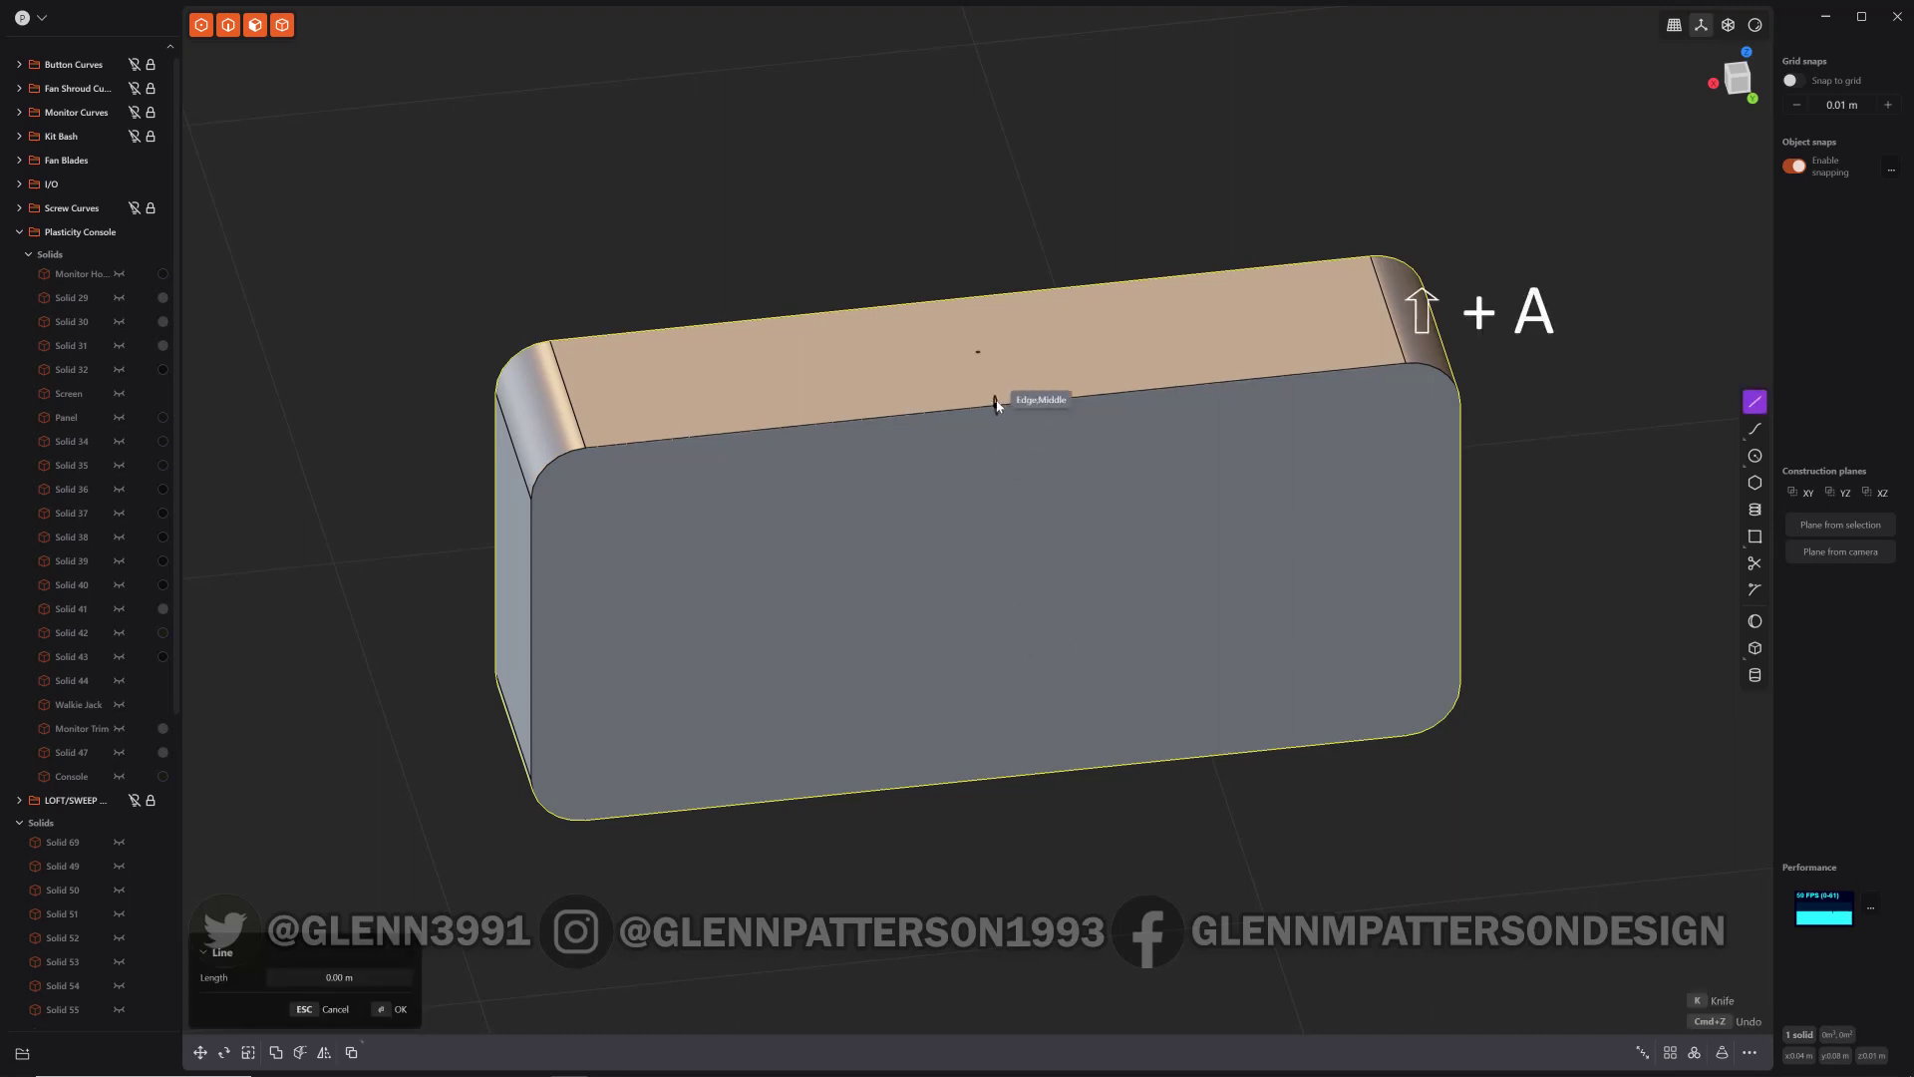
click(996, 404)
click(996, 776)
key(k)
right_click(1192, 835)
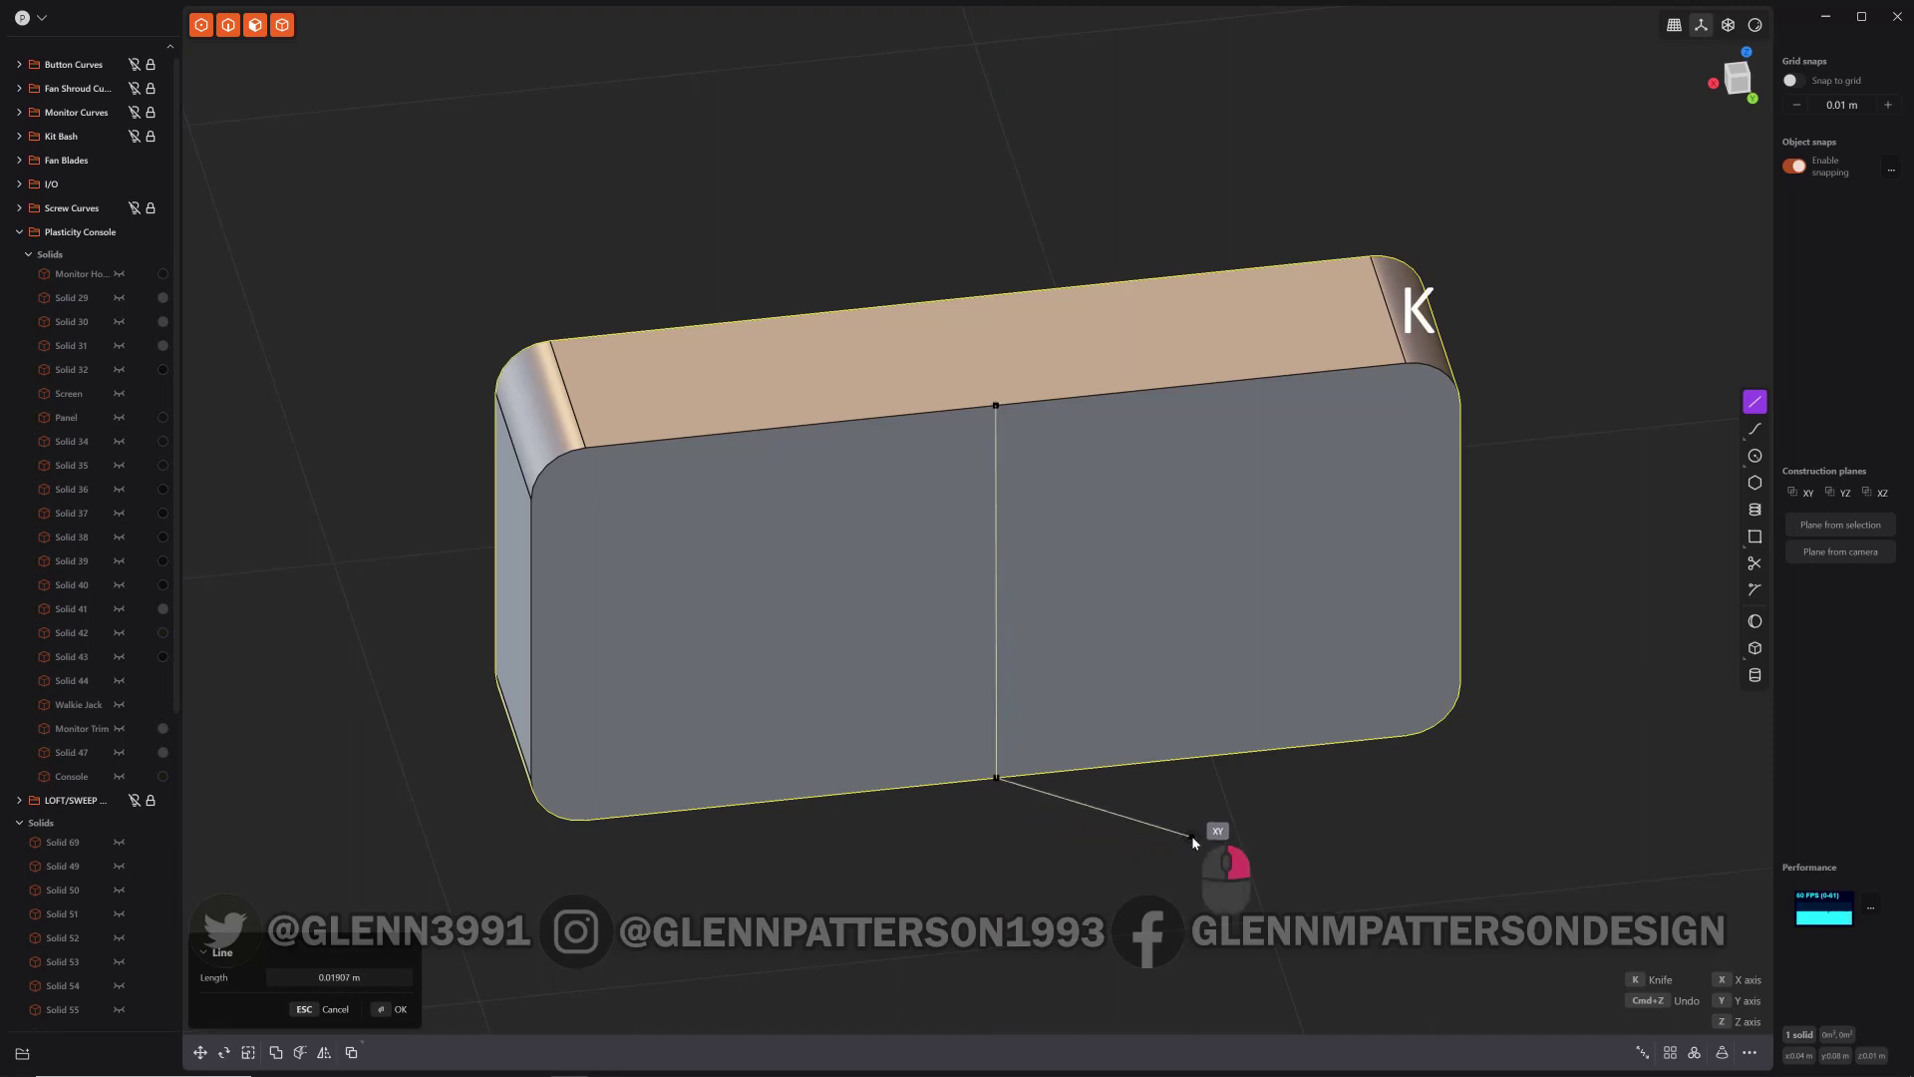
Step: Rotate the left half of the front face 15° outward around the vertical axis, pivoting on the centre split edge
key(o)
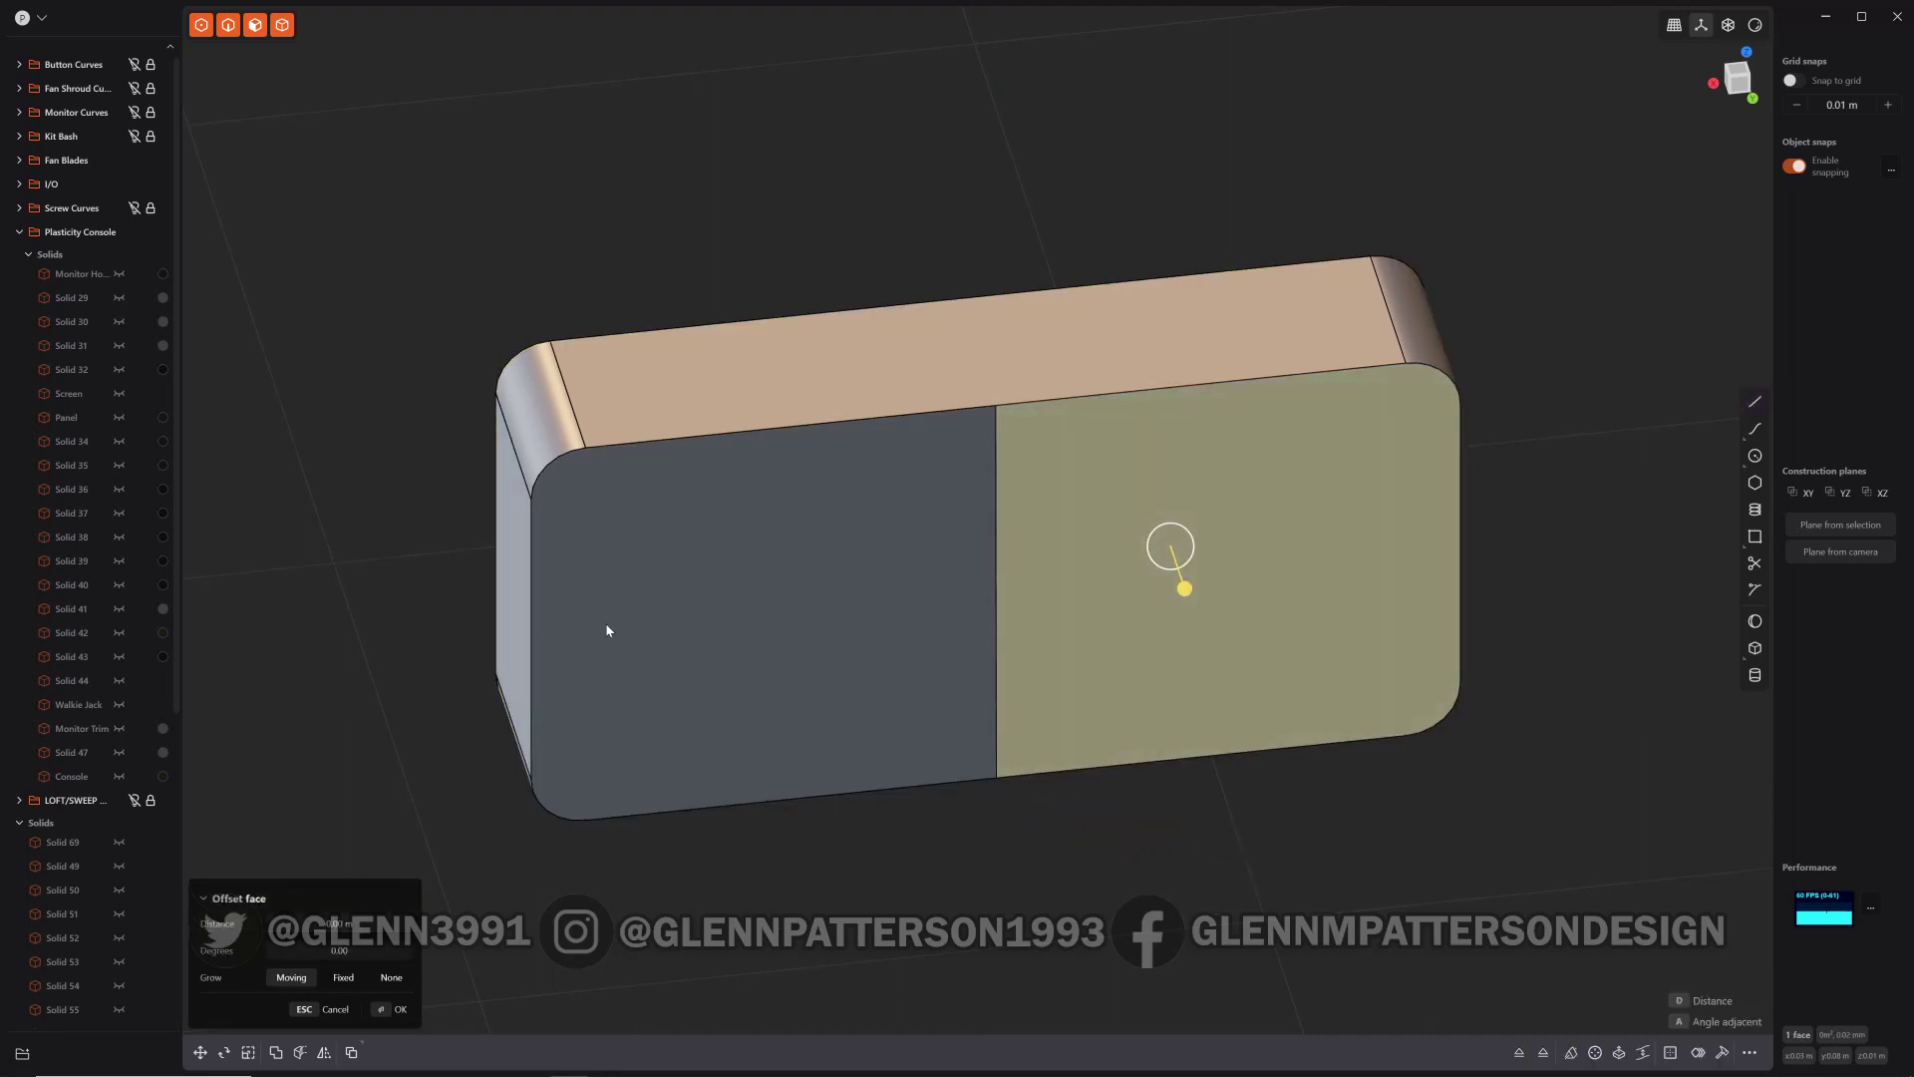
click(770, 630)
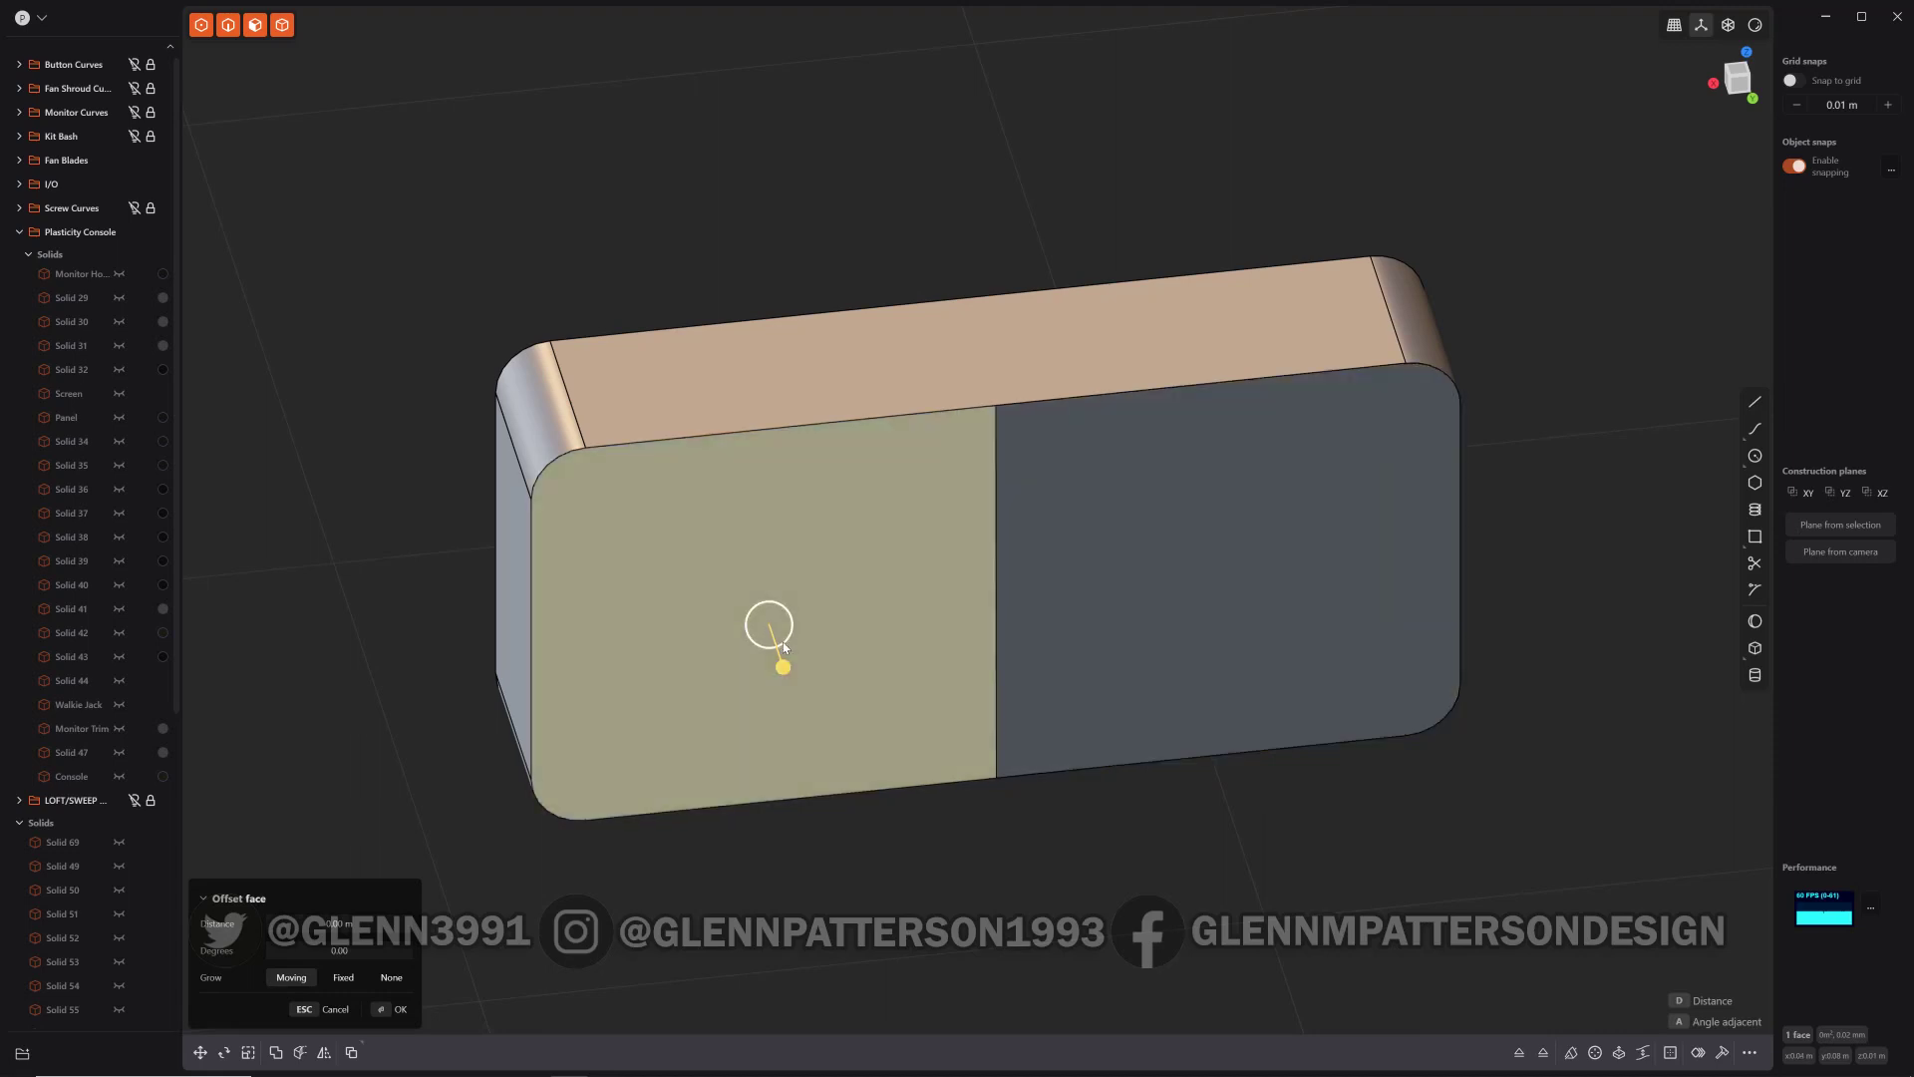
key(r)
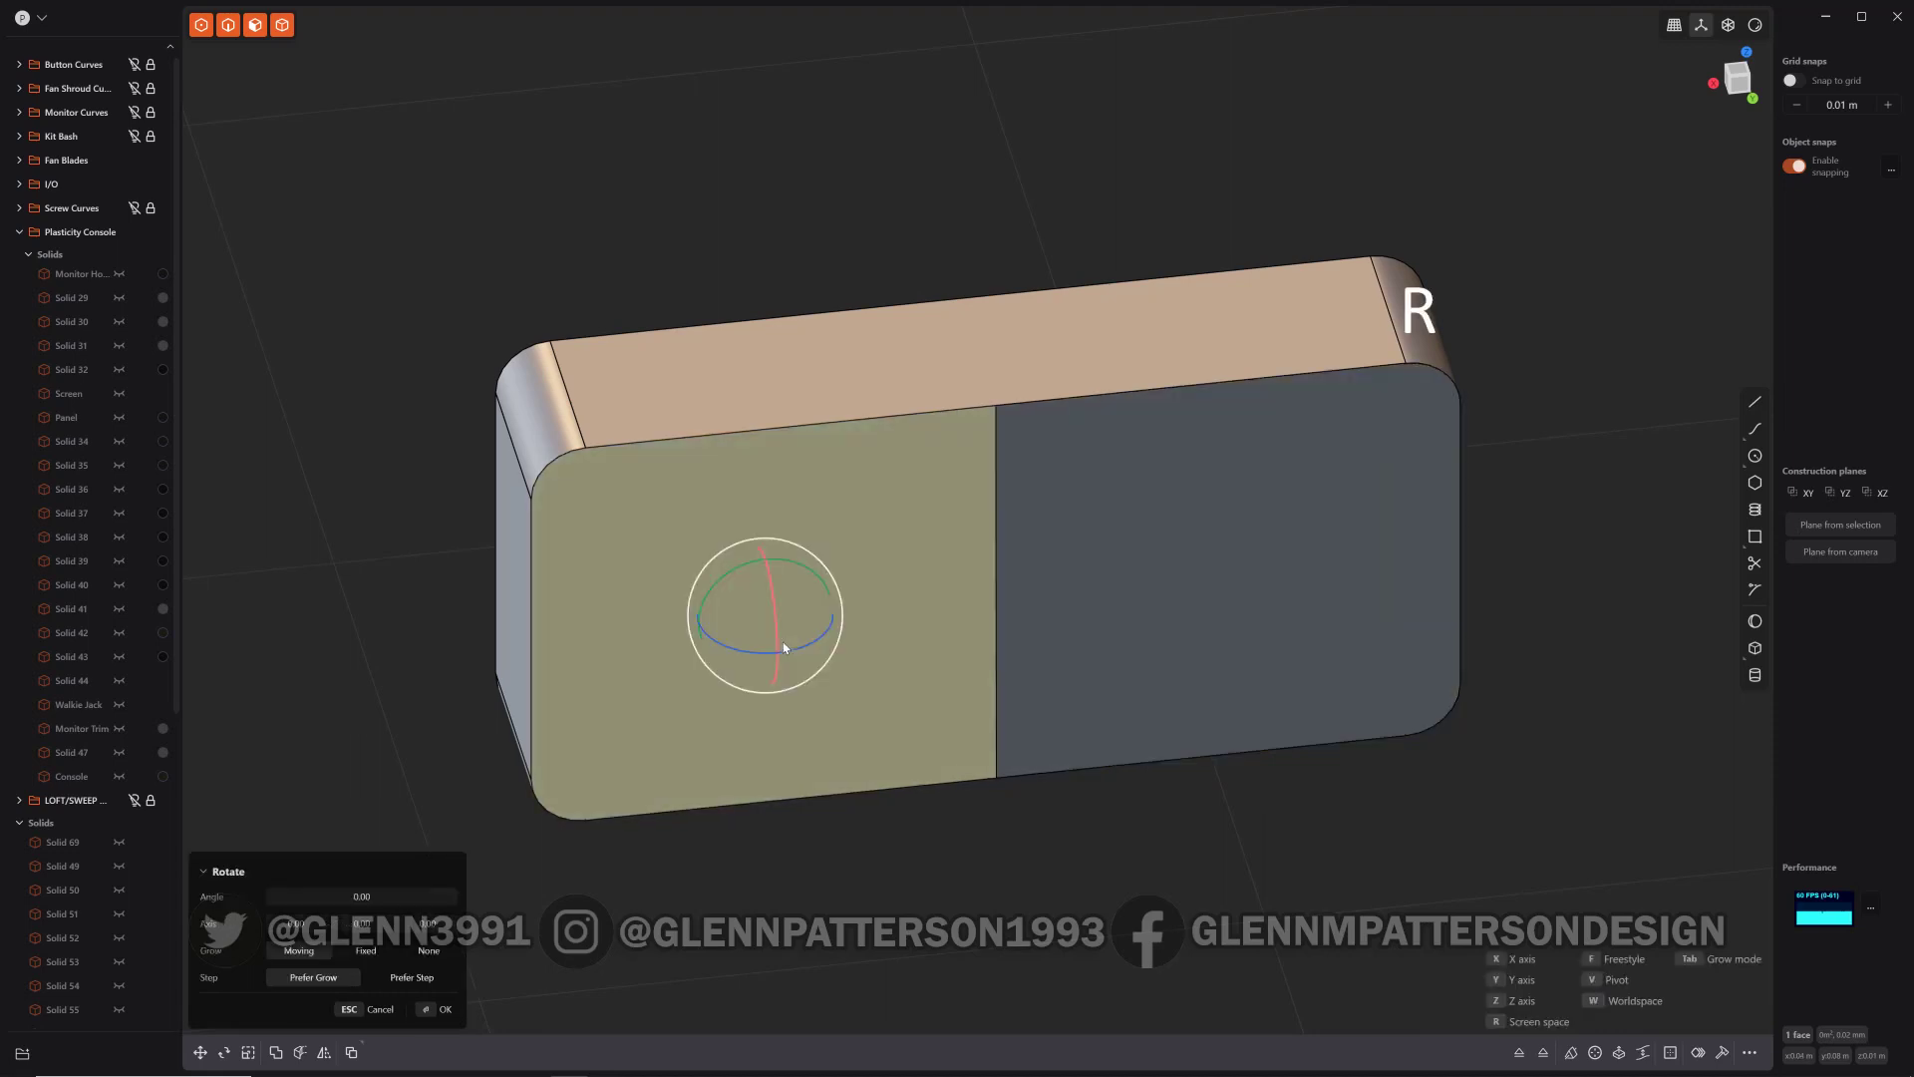
key(v)
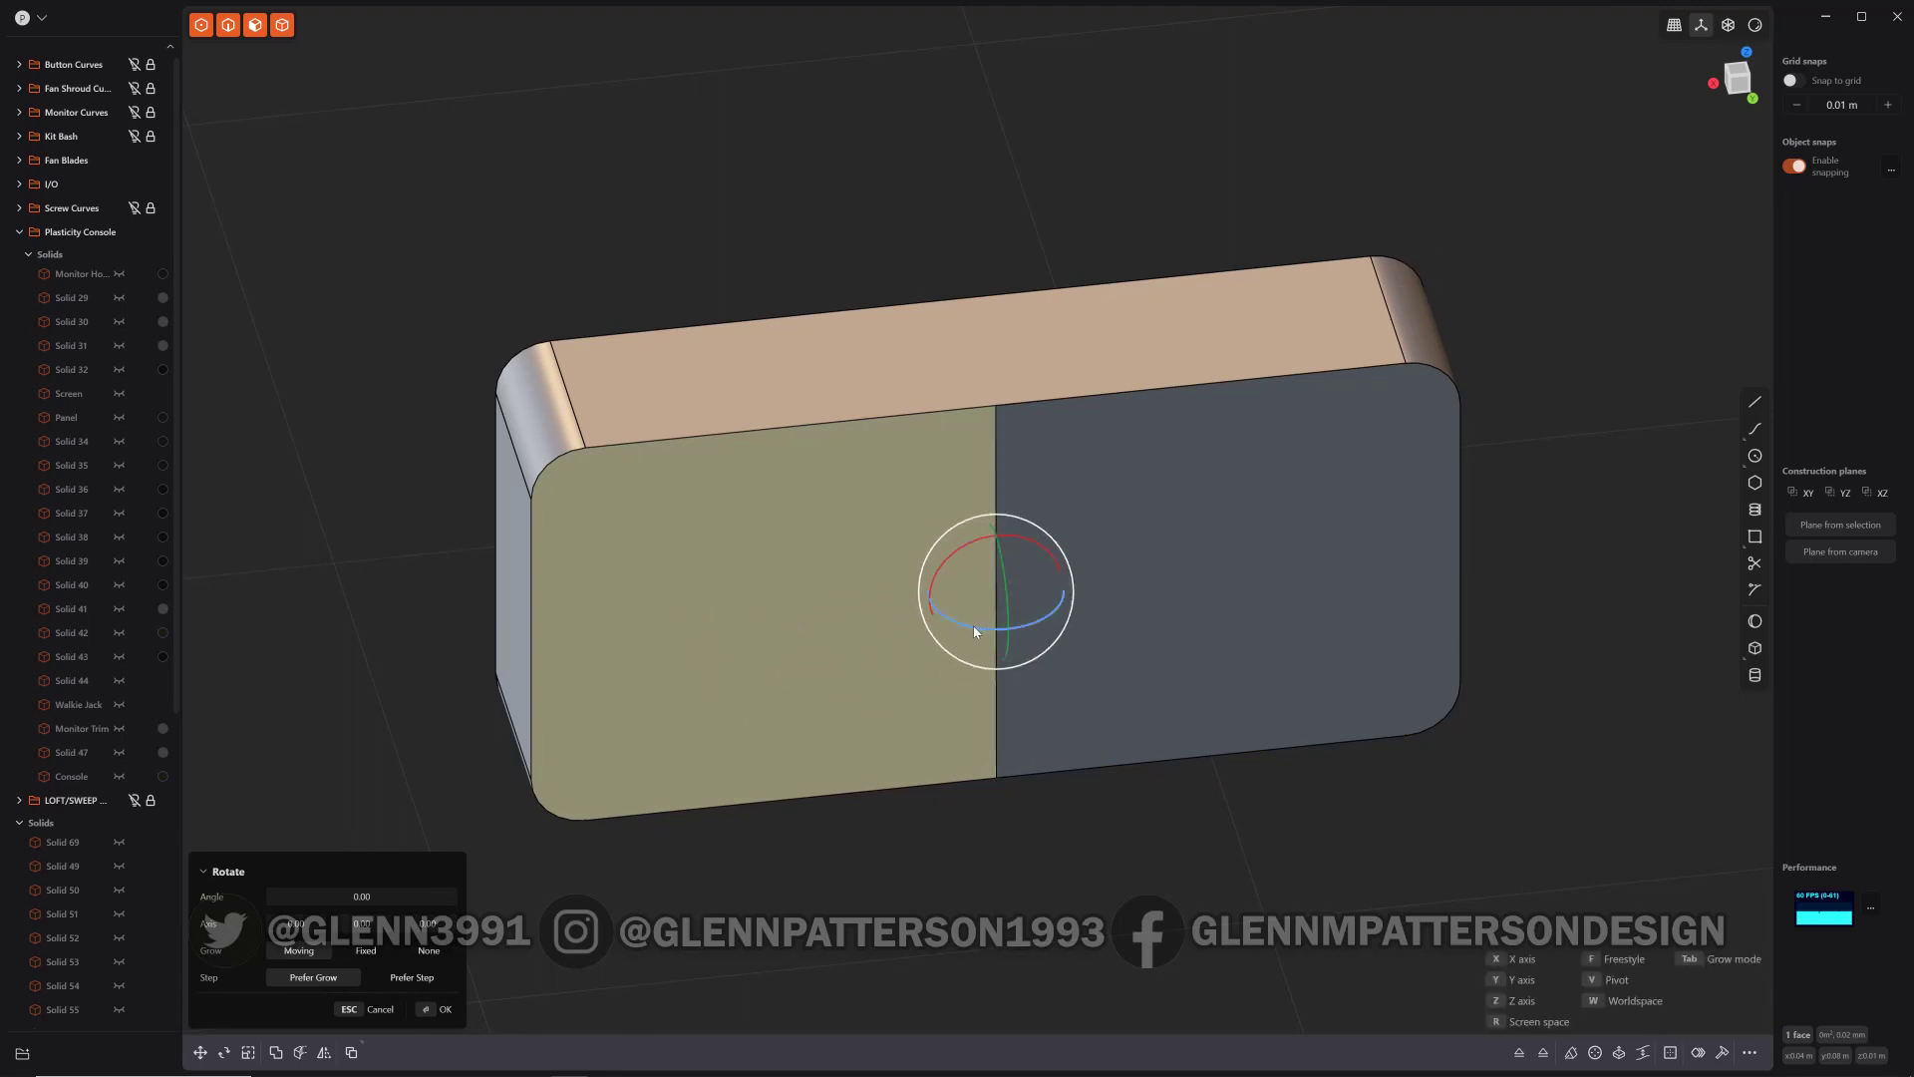
click(975, 626)
ctrl+drag(980, 632, 990, 634)
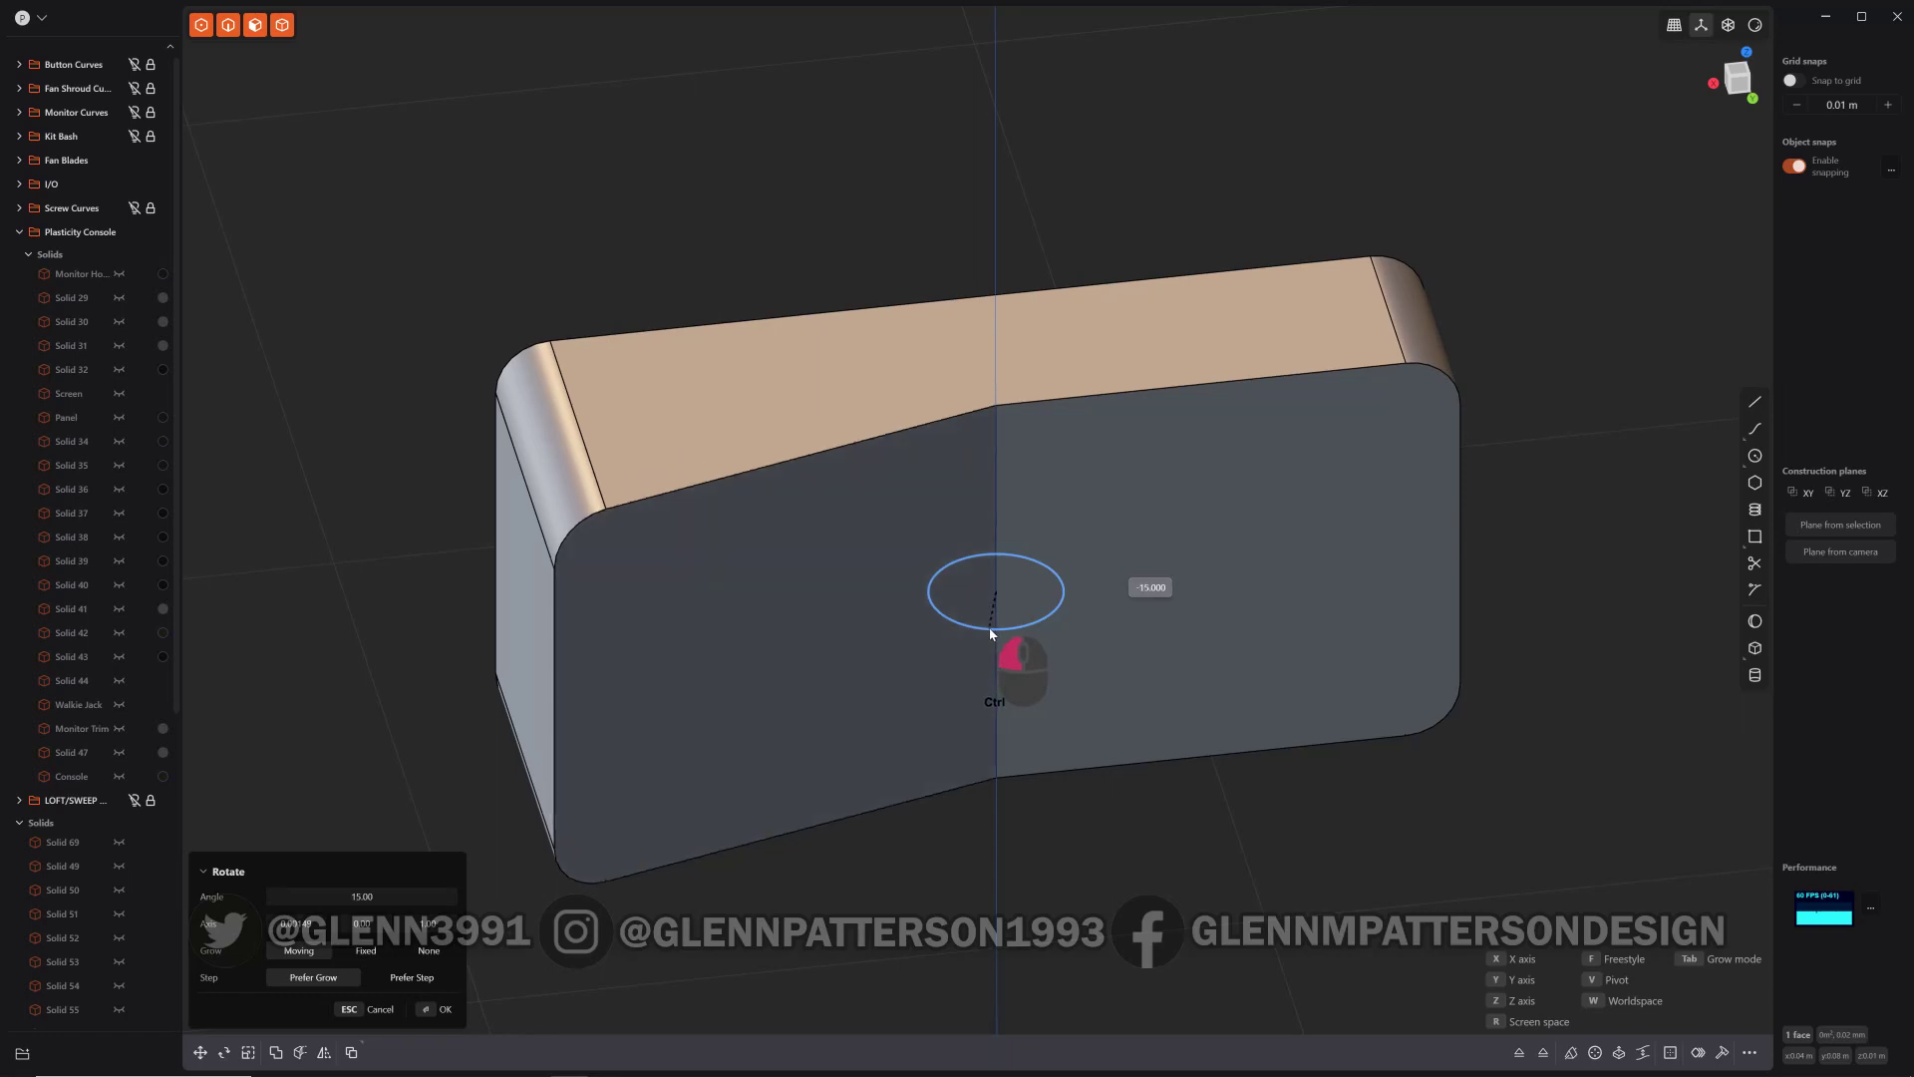
click(992, 633)
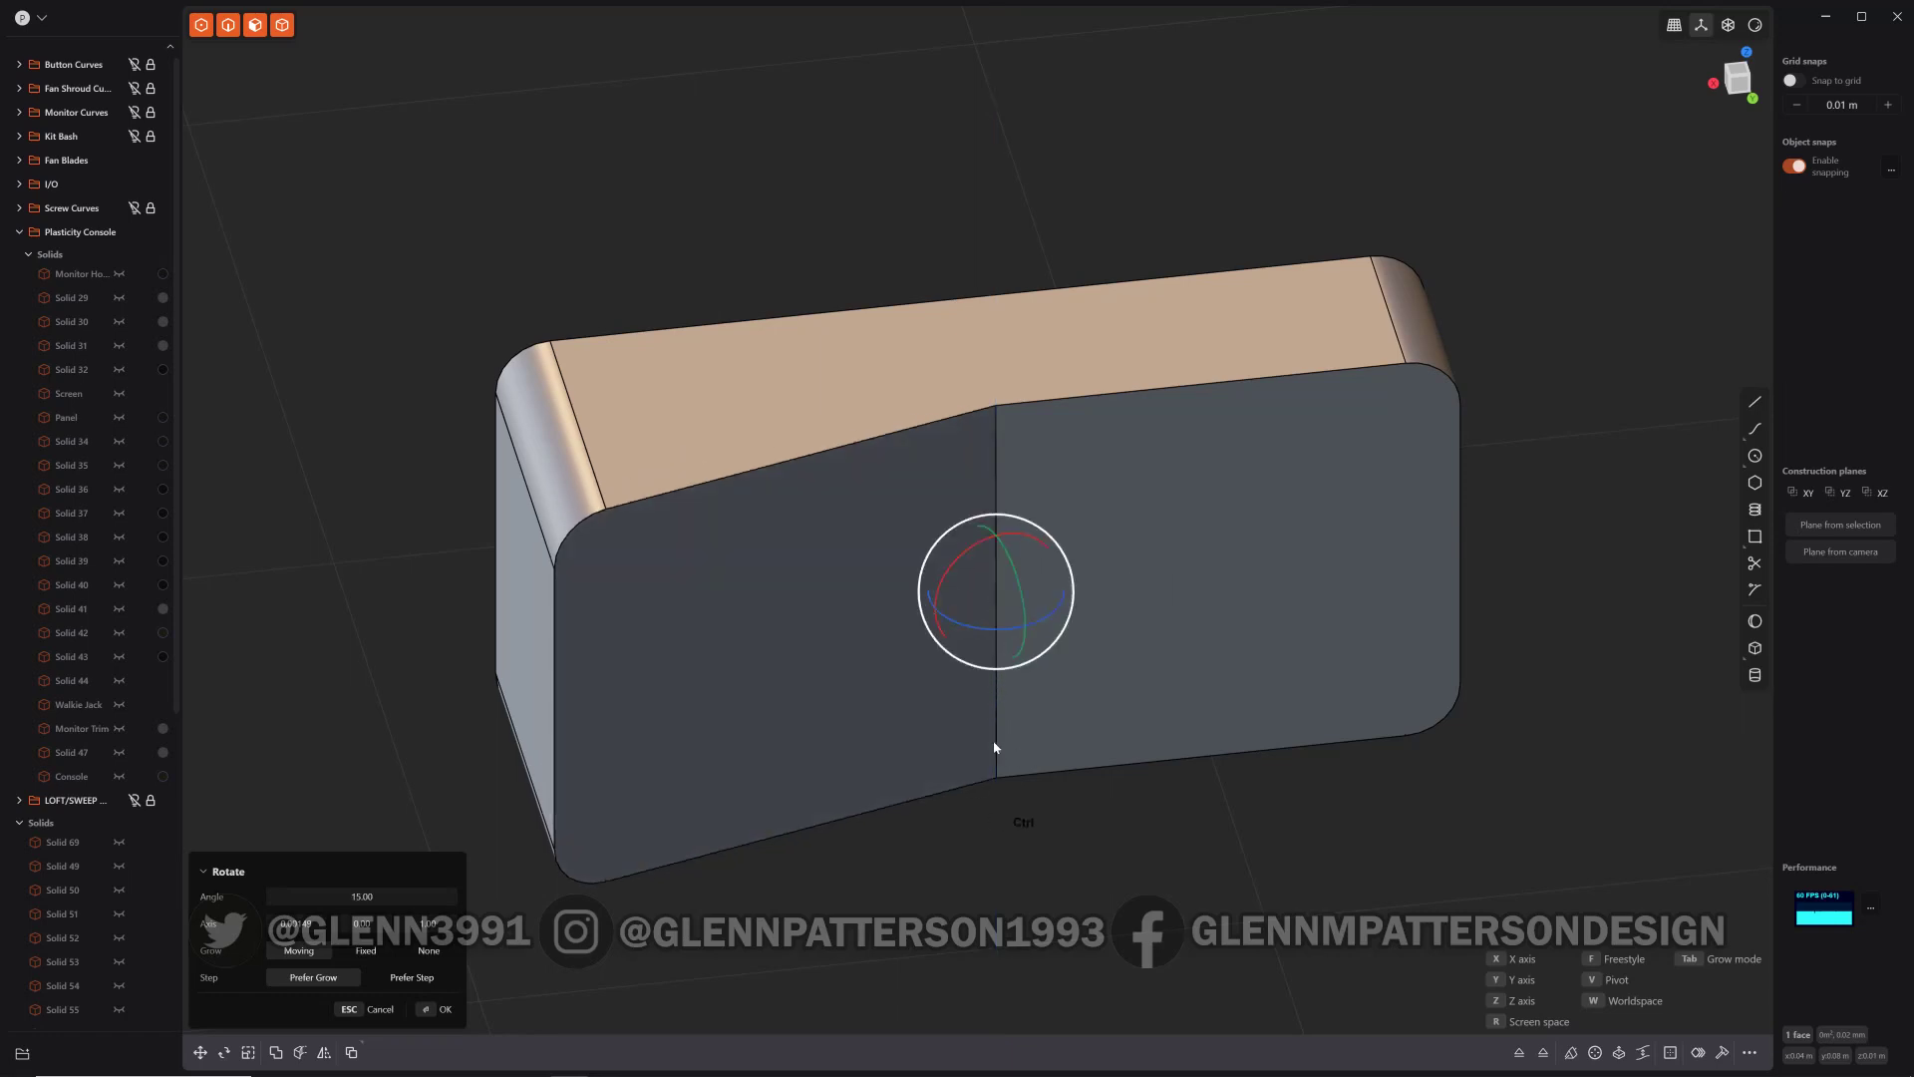
Step: Rotate the right half of the front face 15° outward around the vertical axis, using the same centre-edge pivot
key(o)
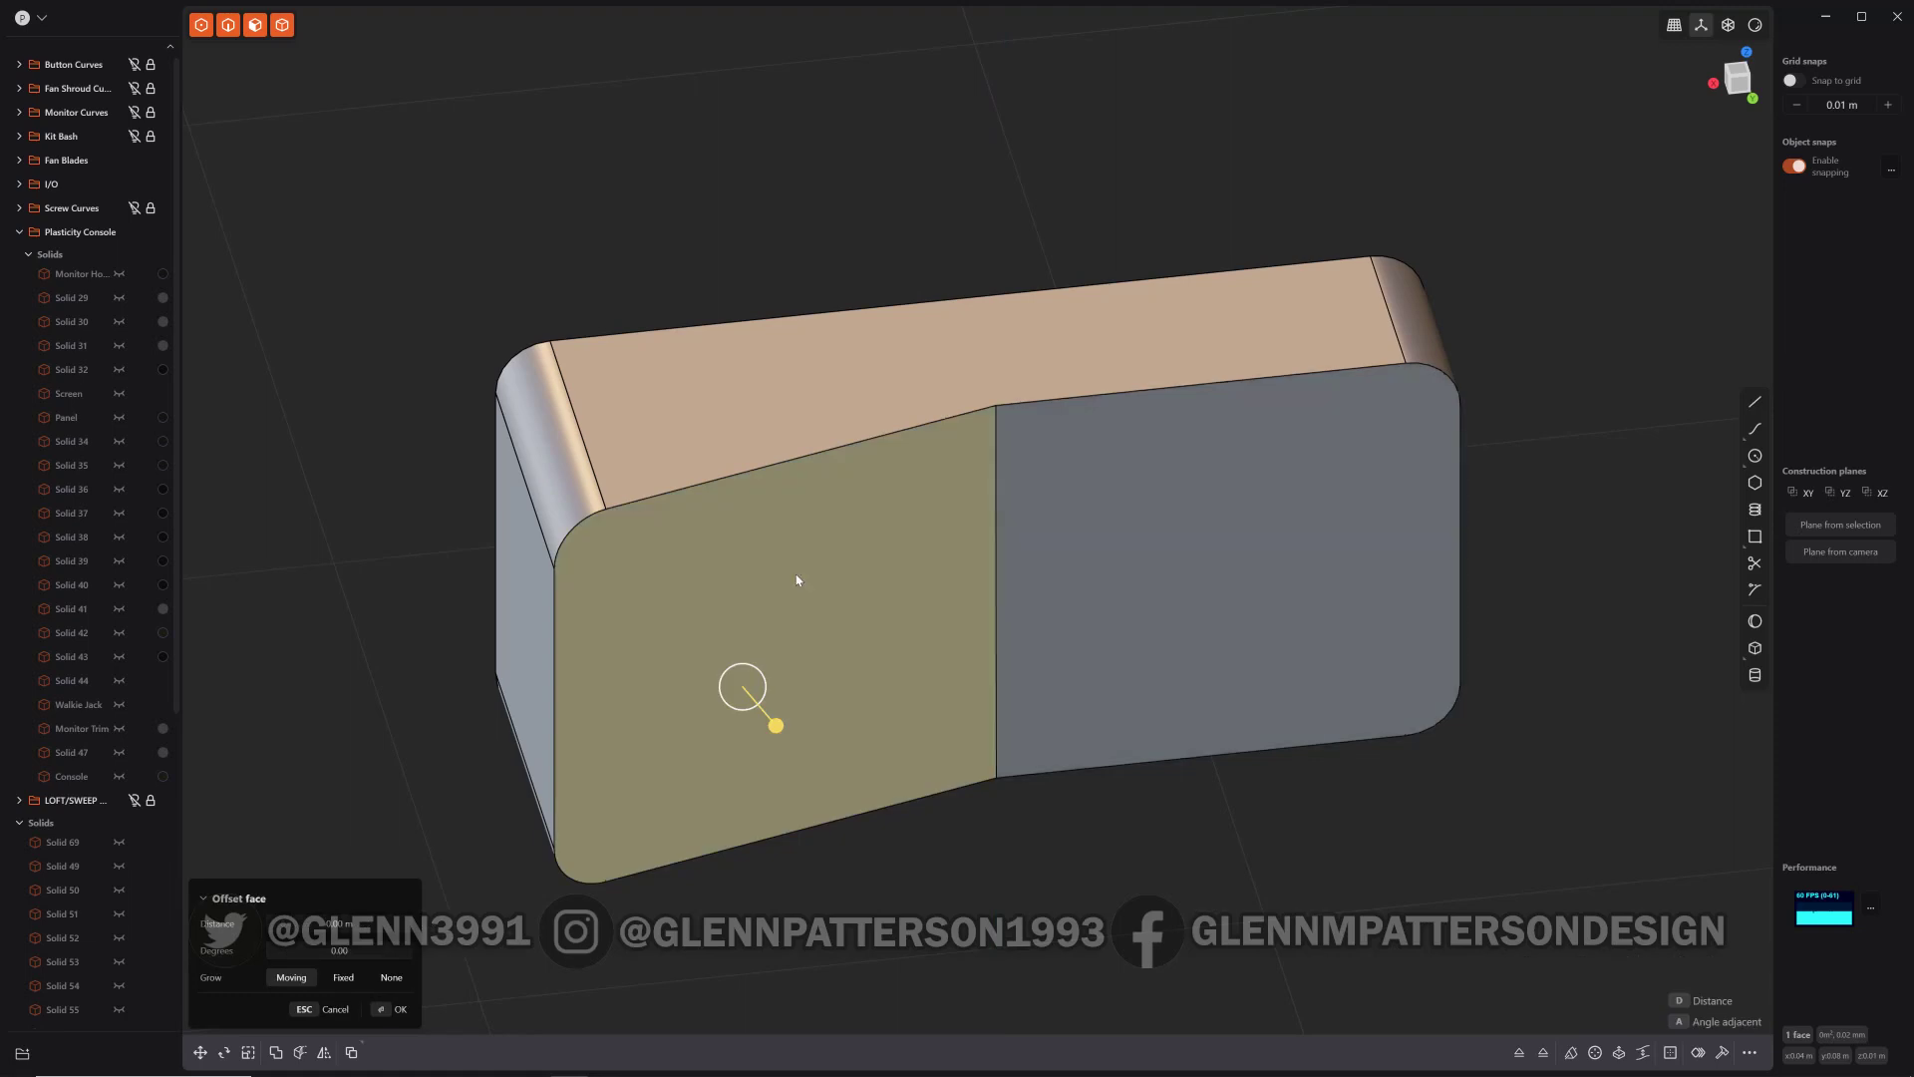
click(1085, 583)
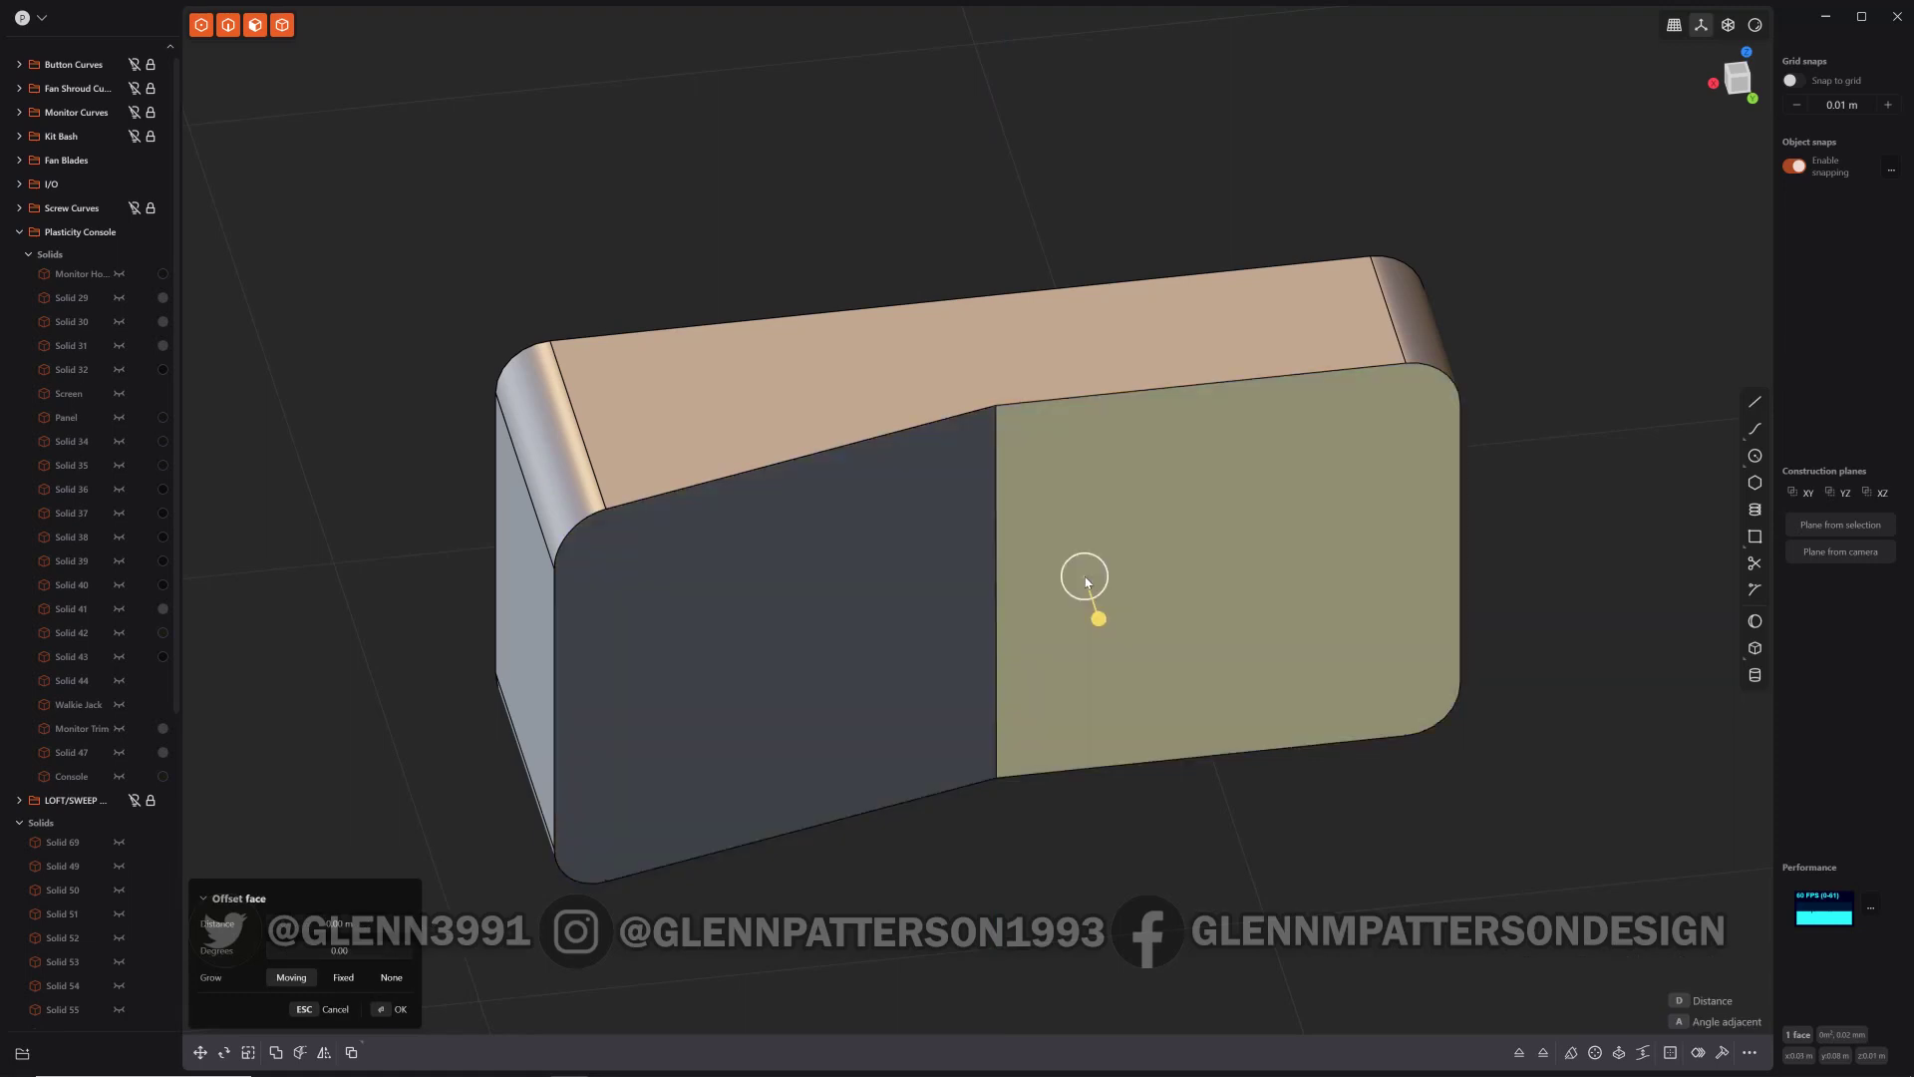
key(r)
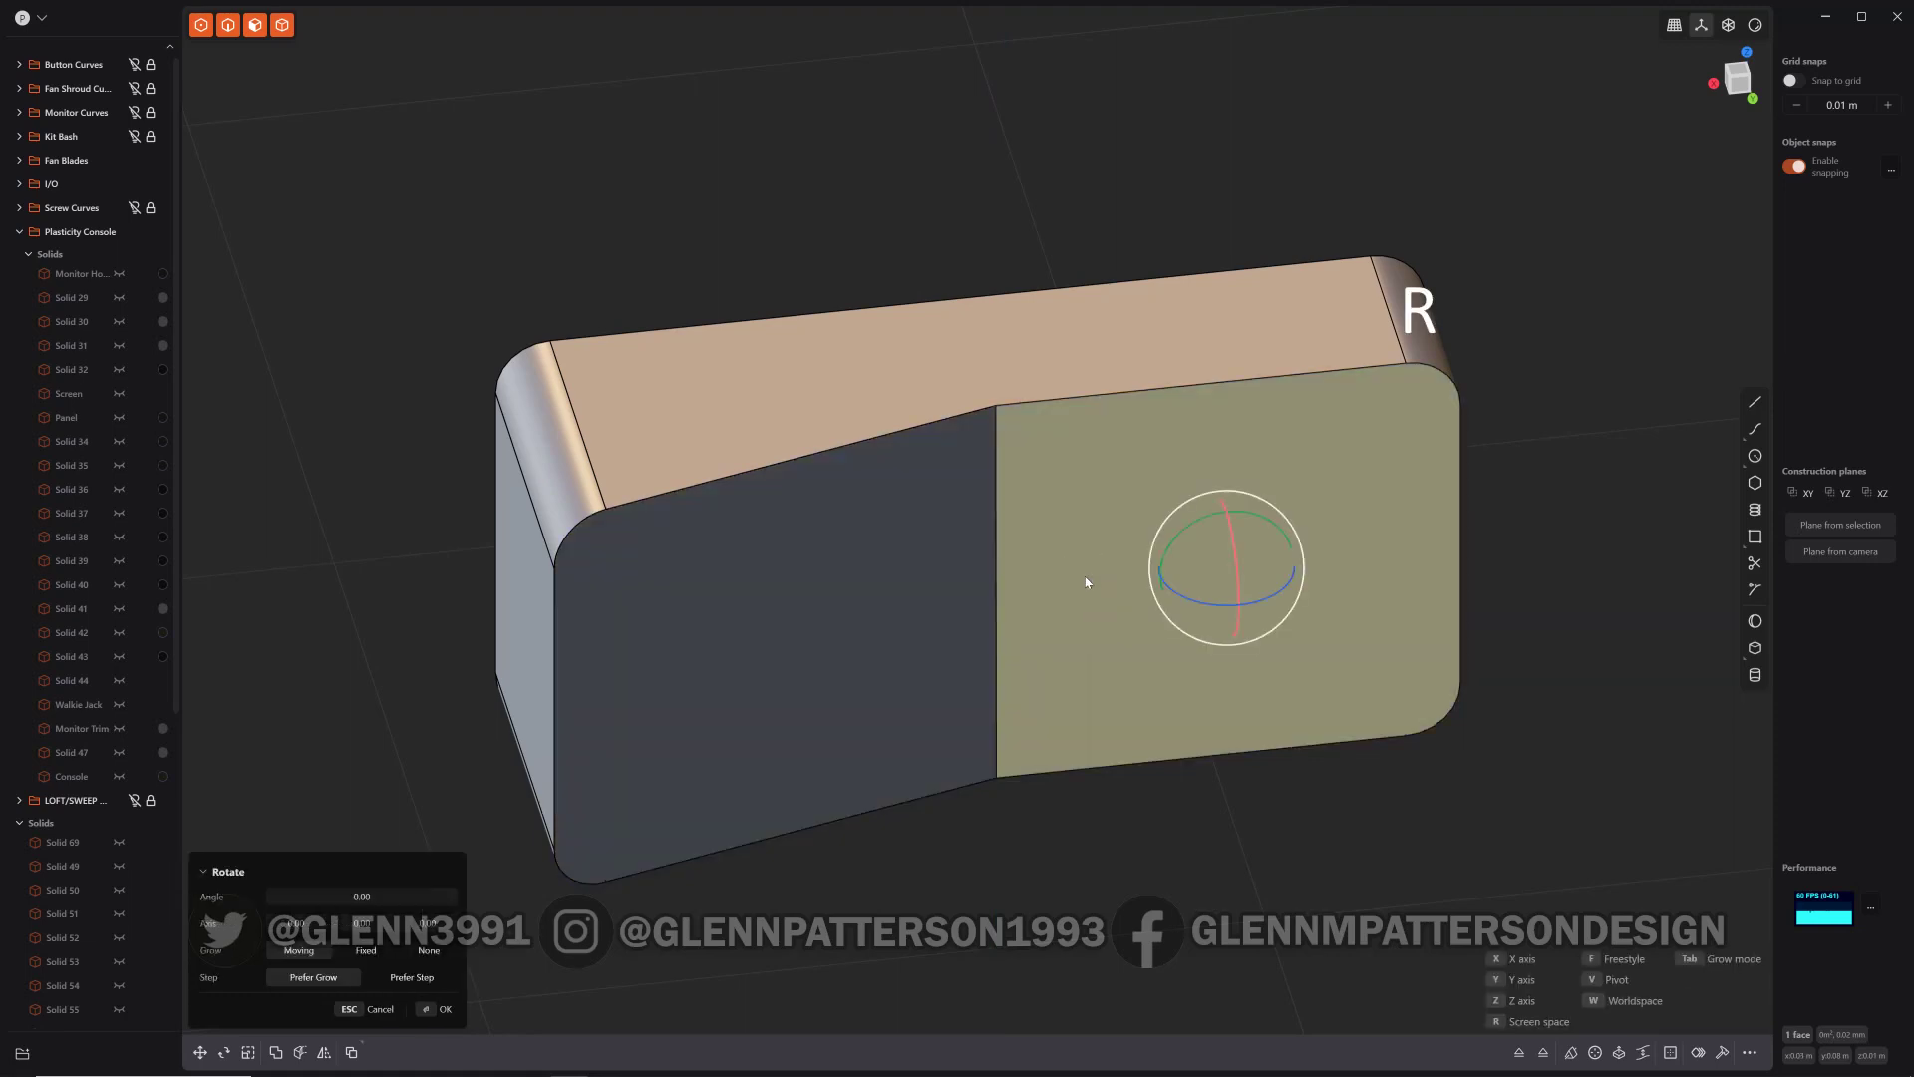
key(v)
click(1000, 594)
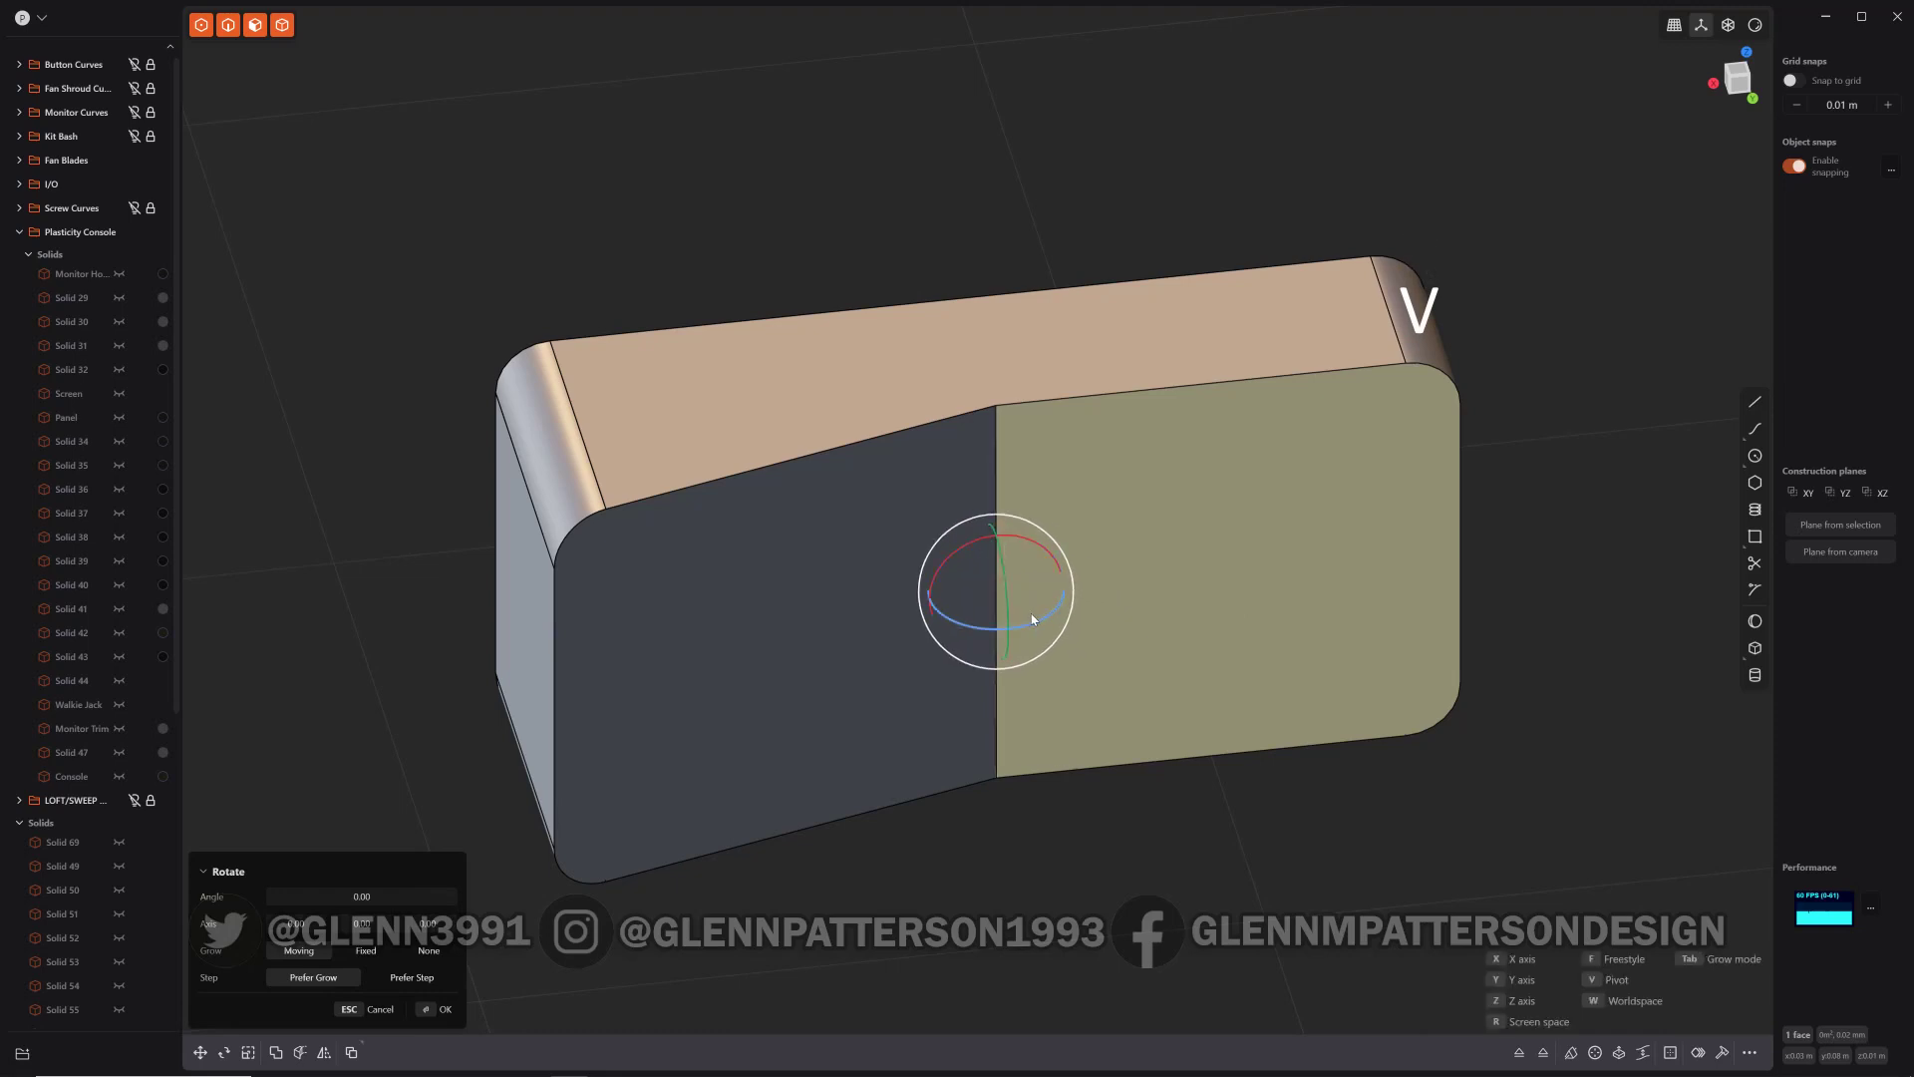
ctrl+drag(1029, 620, 1017, 618)
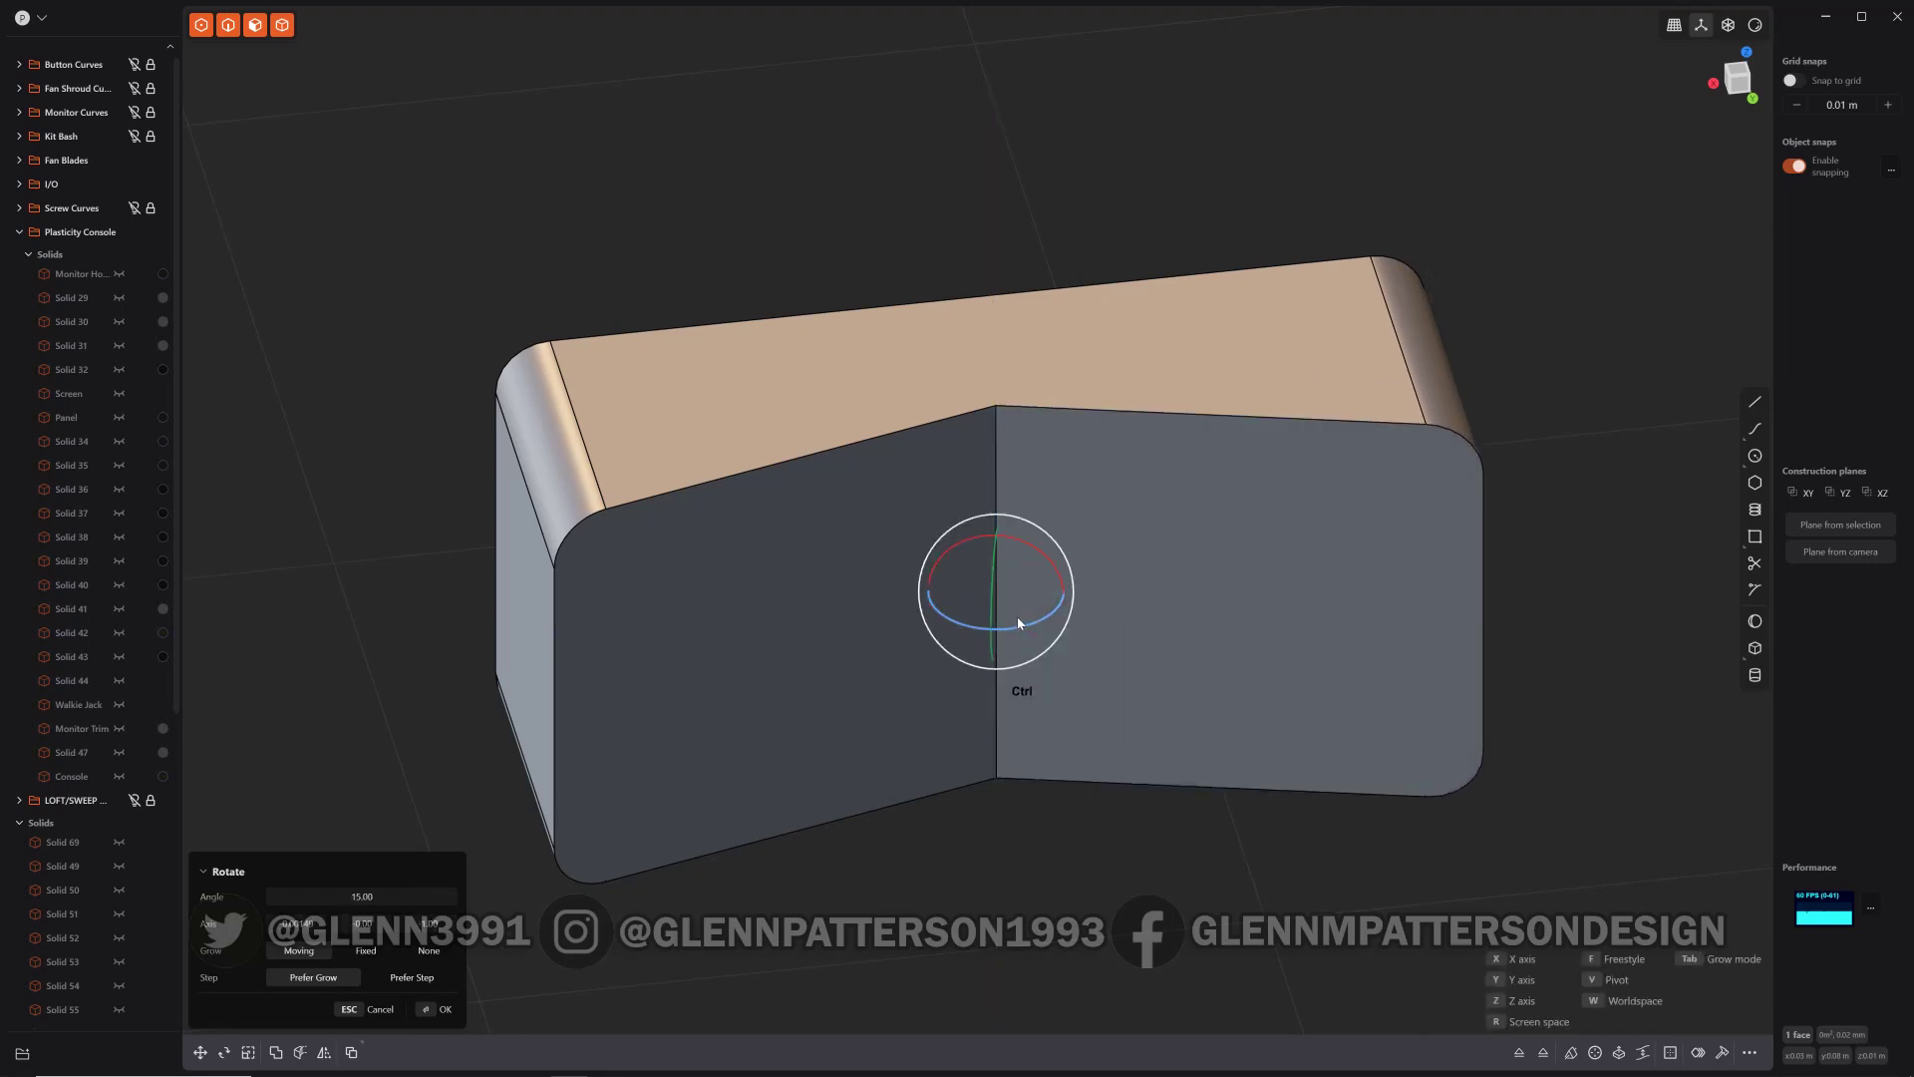
right_click(1601, 634)
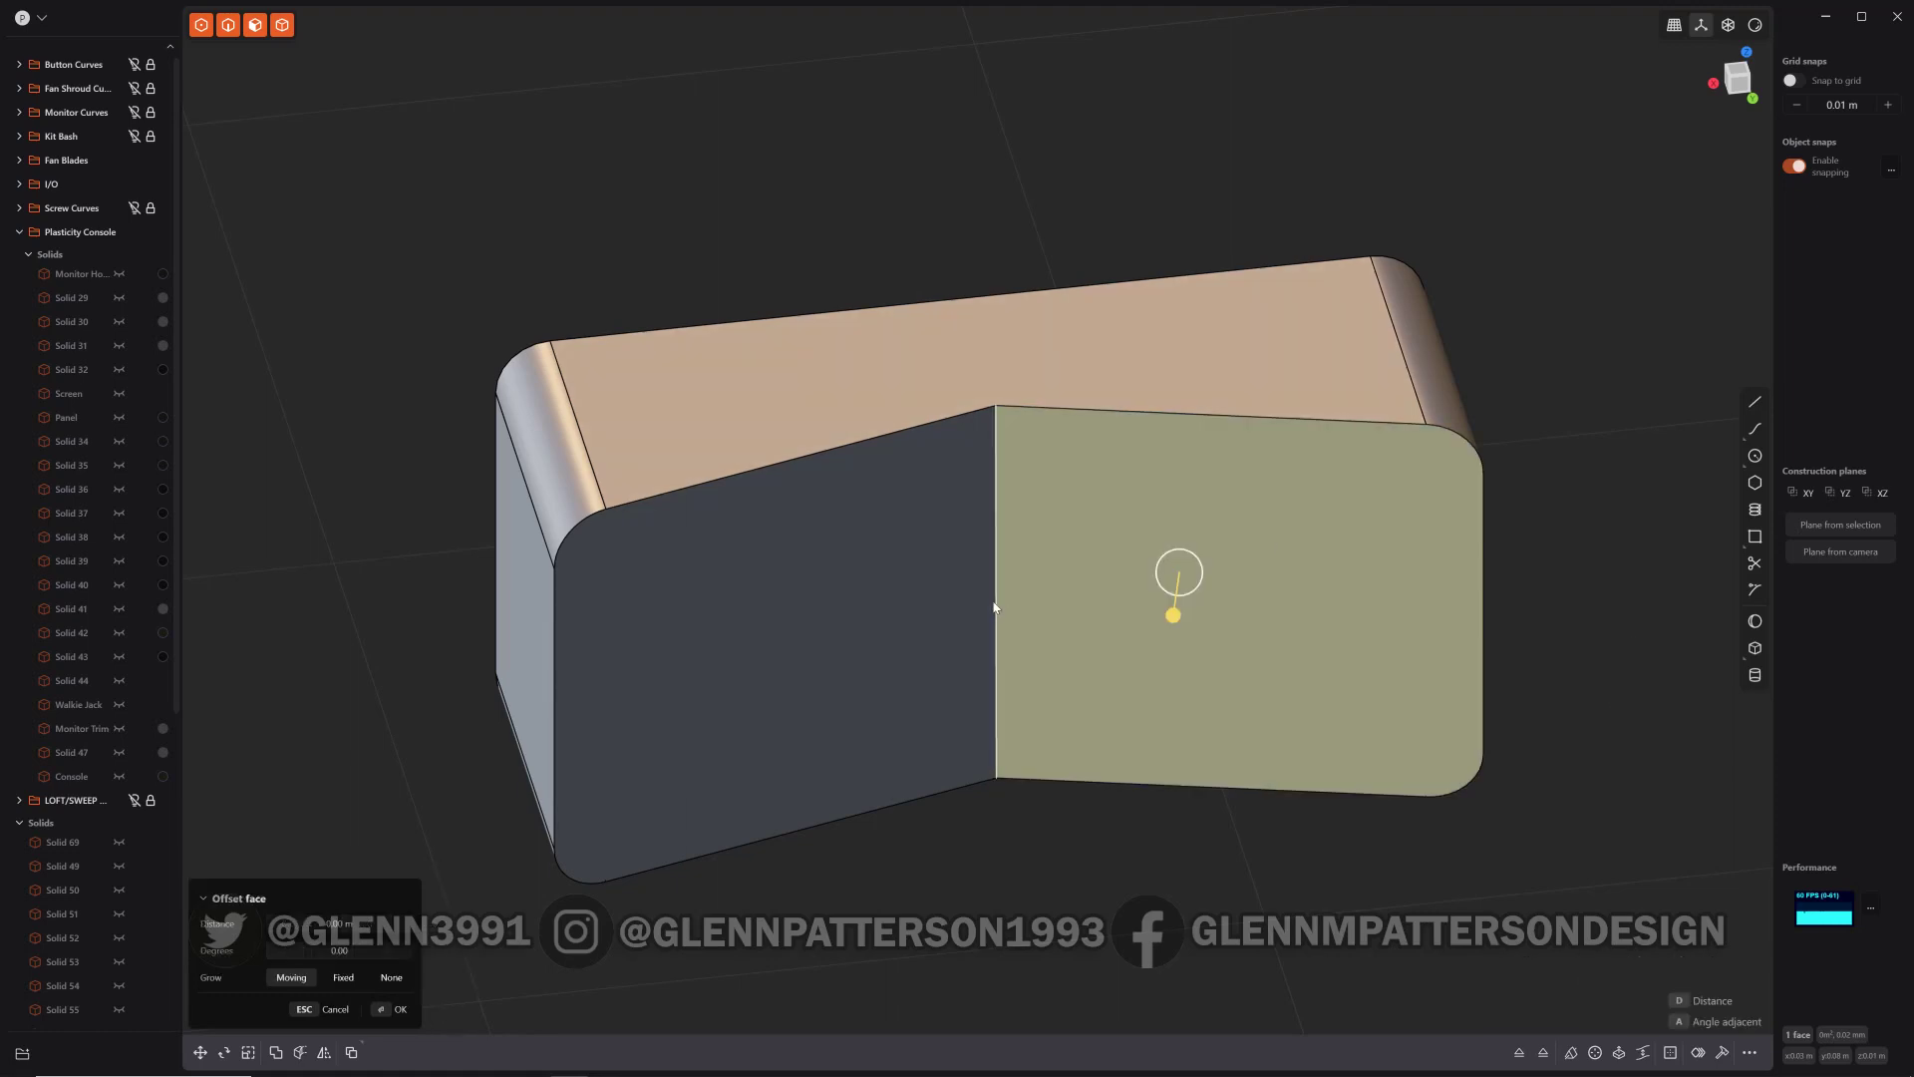
Step: Fillet the vertical centre edge where the two angled front faces meet
click(995, 601)
drag(995, 601, 1012, 699)
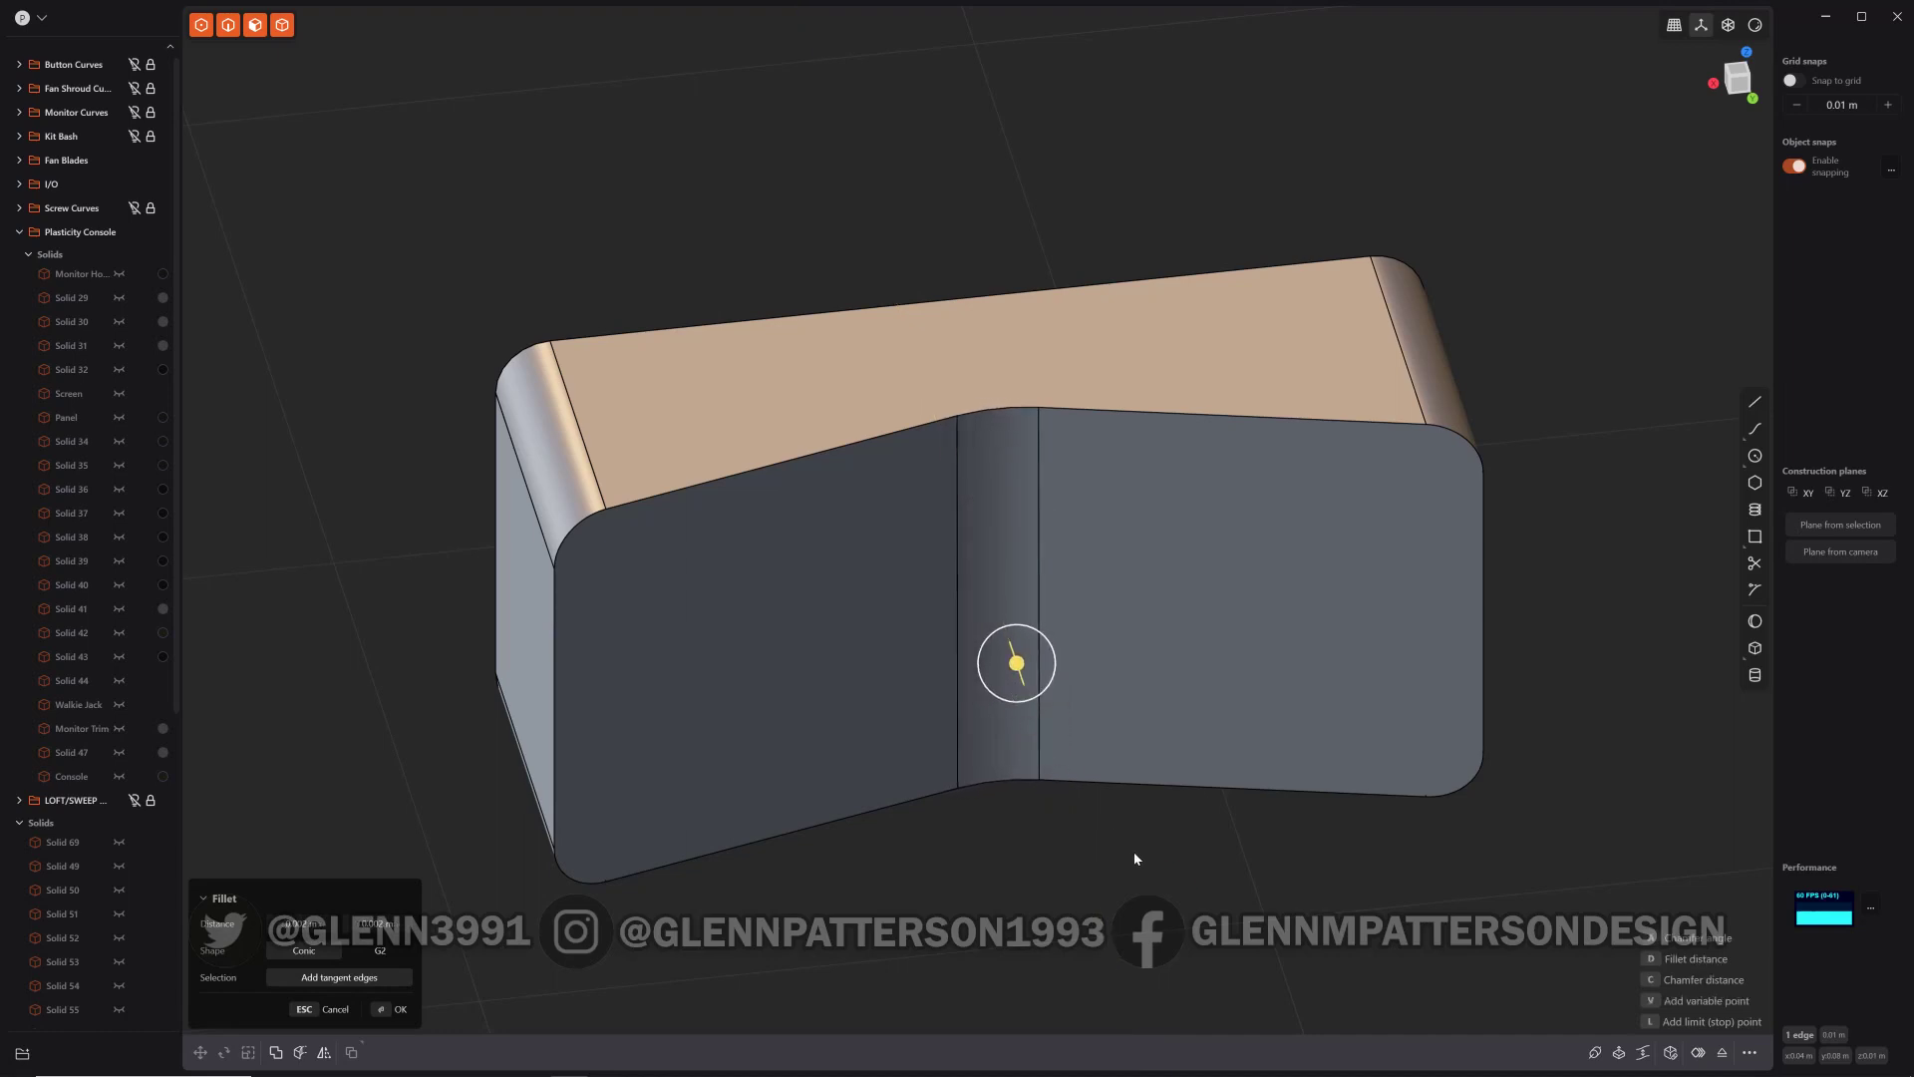
key(Return)
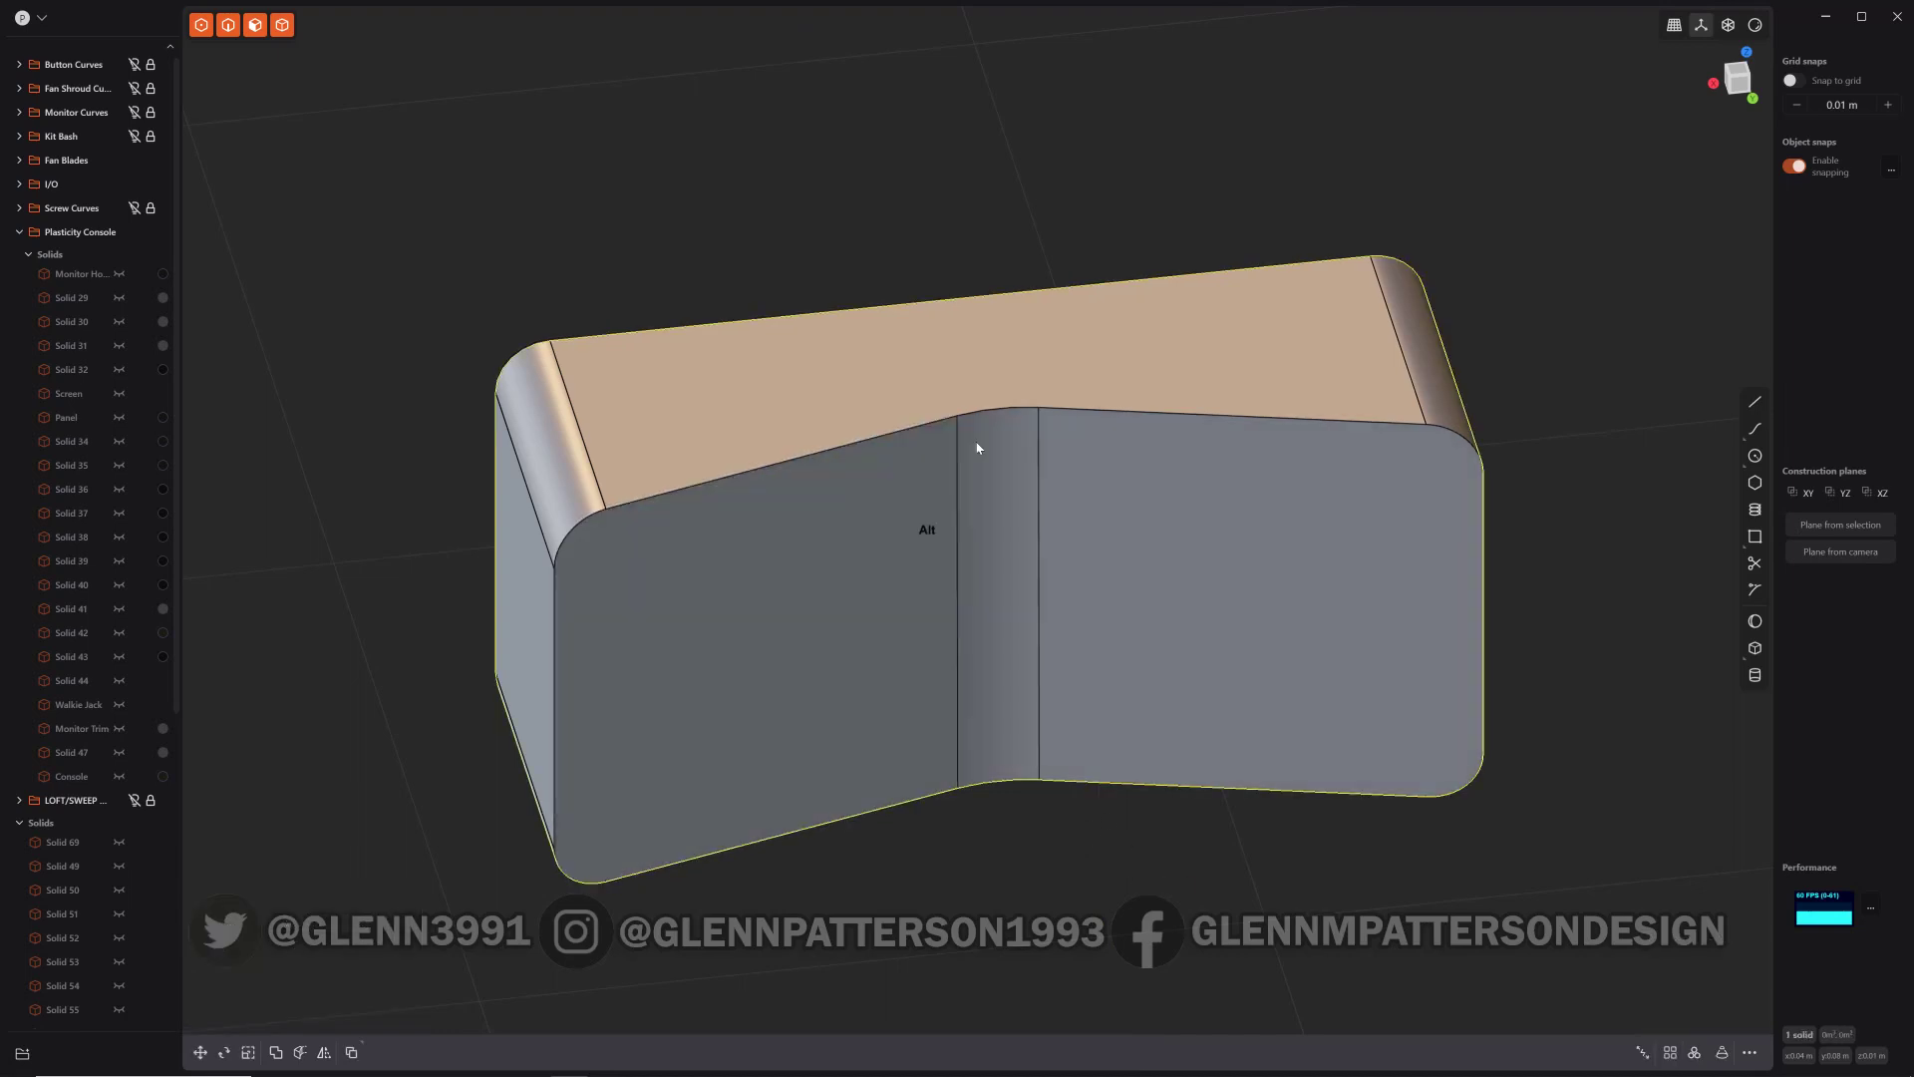
Step: Select the two angled front faces and the centre fillet, convert them to their outer edge loop and give it a narrow bevel
click(866, 561)
shift+click(1009, 506)
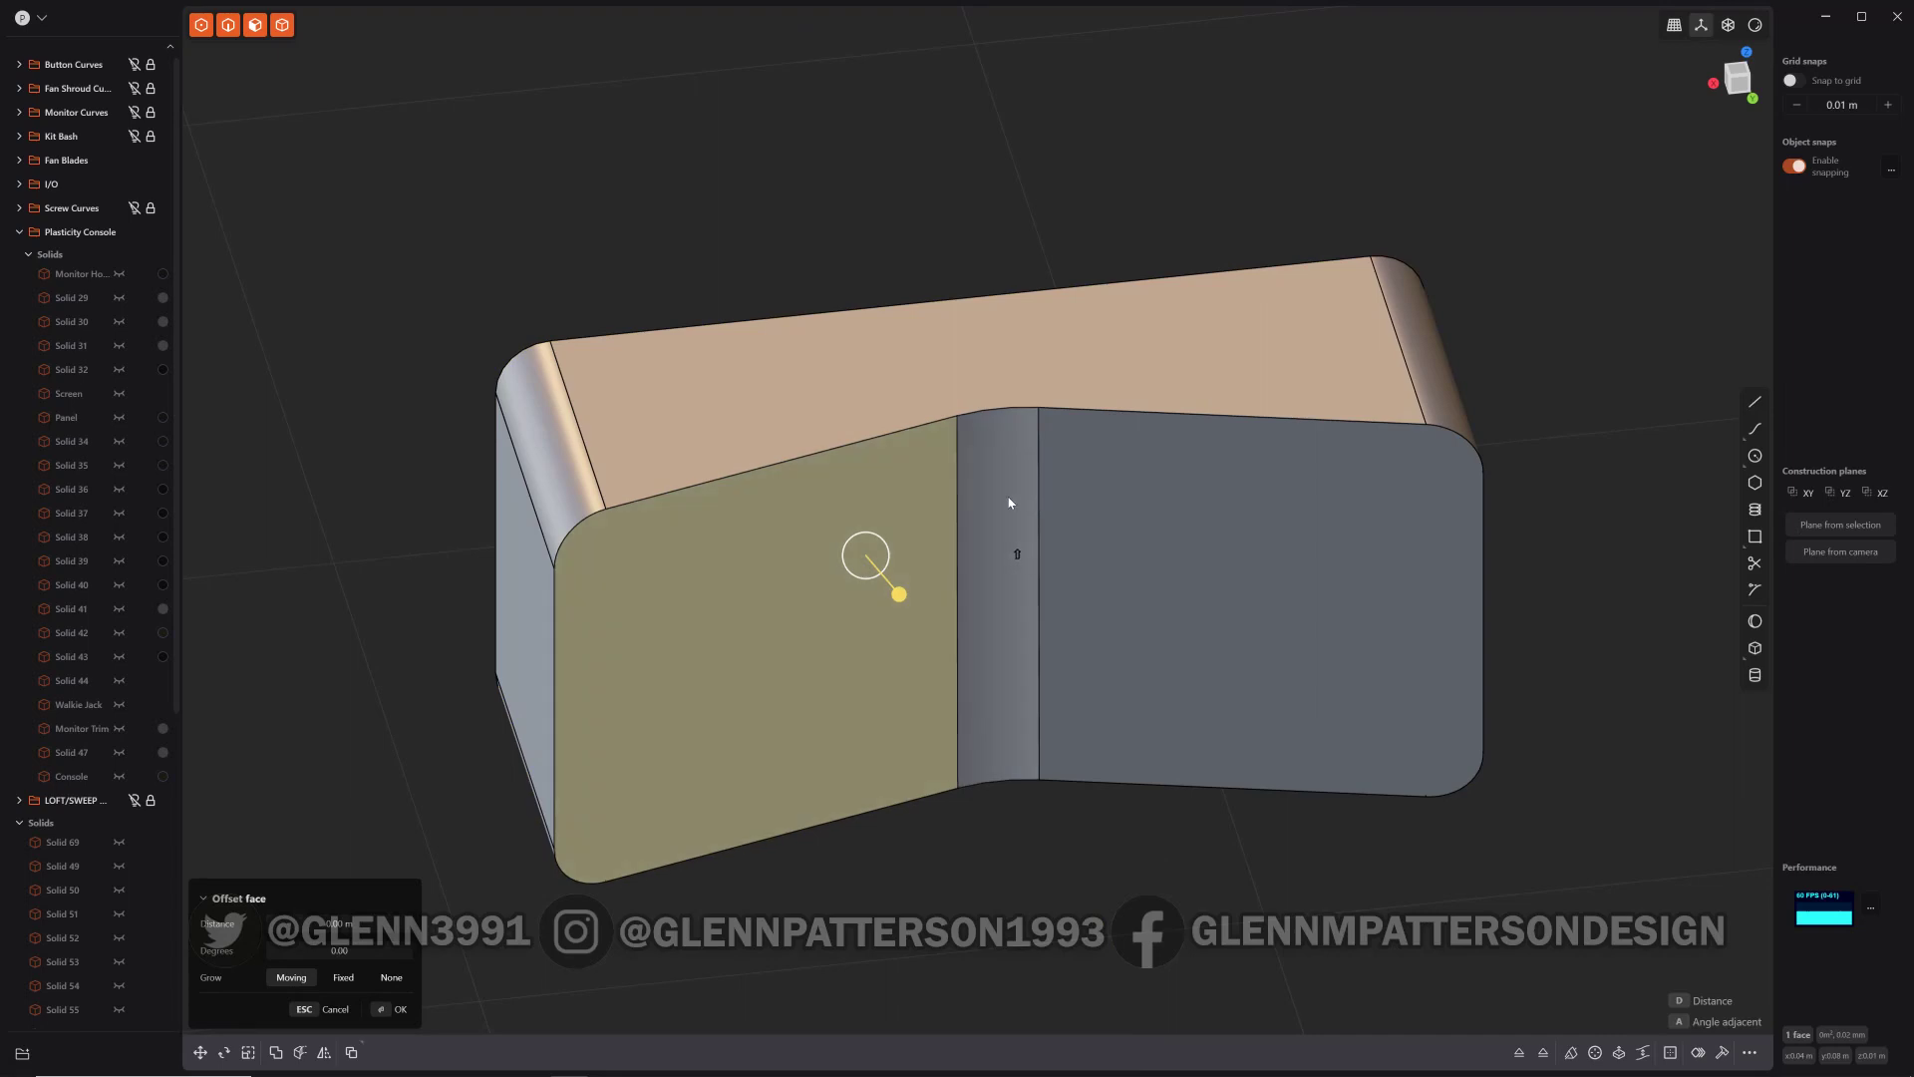
shift+click(1147, 562)
key(ctrl+2)
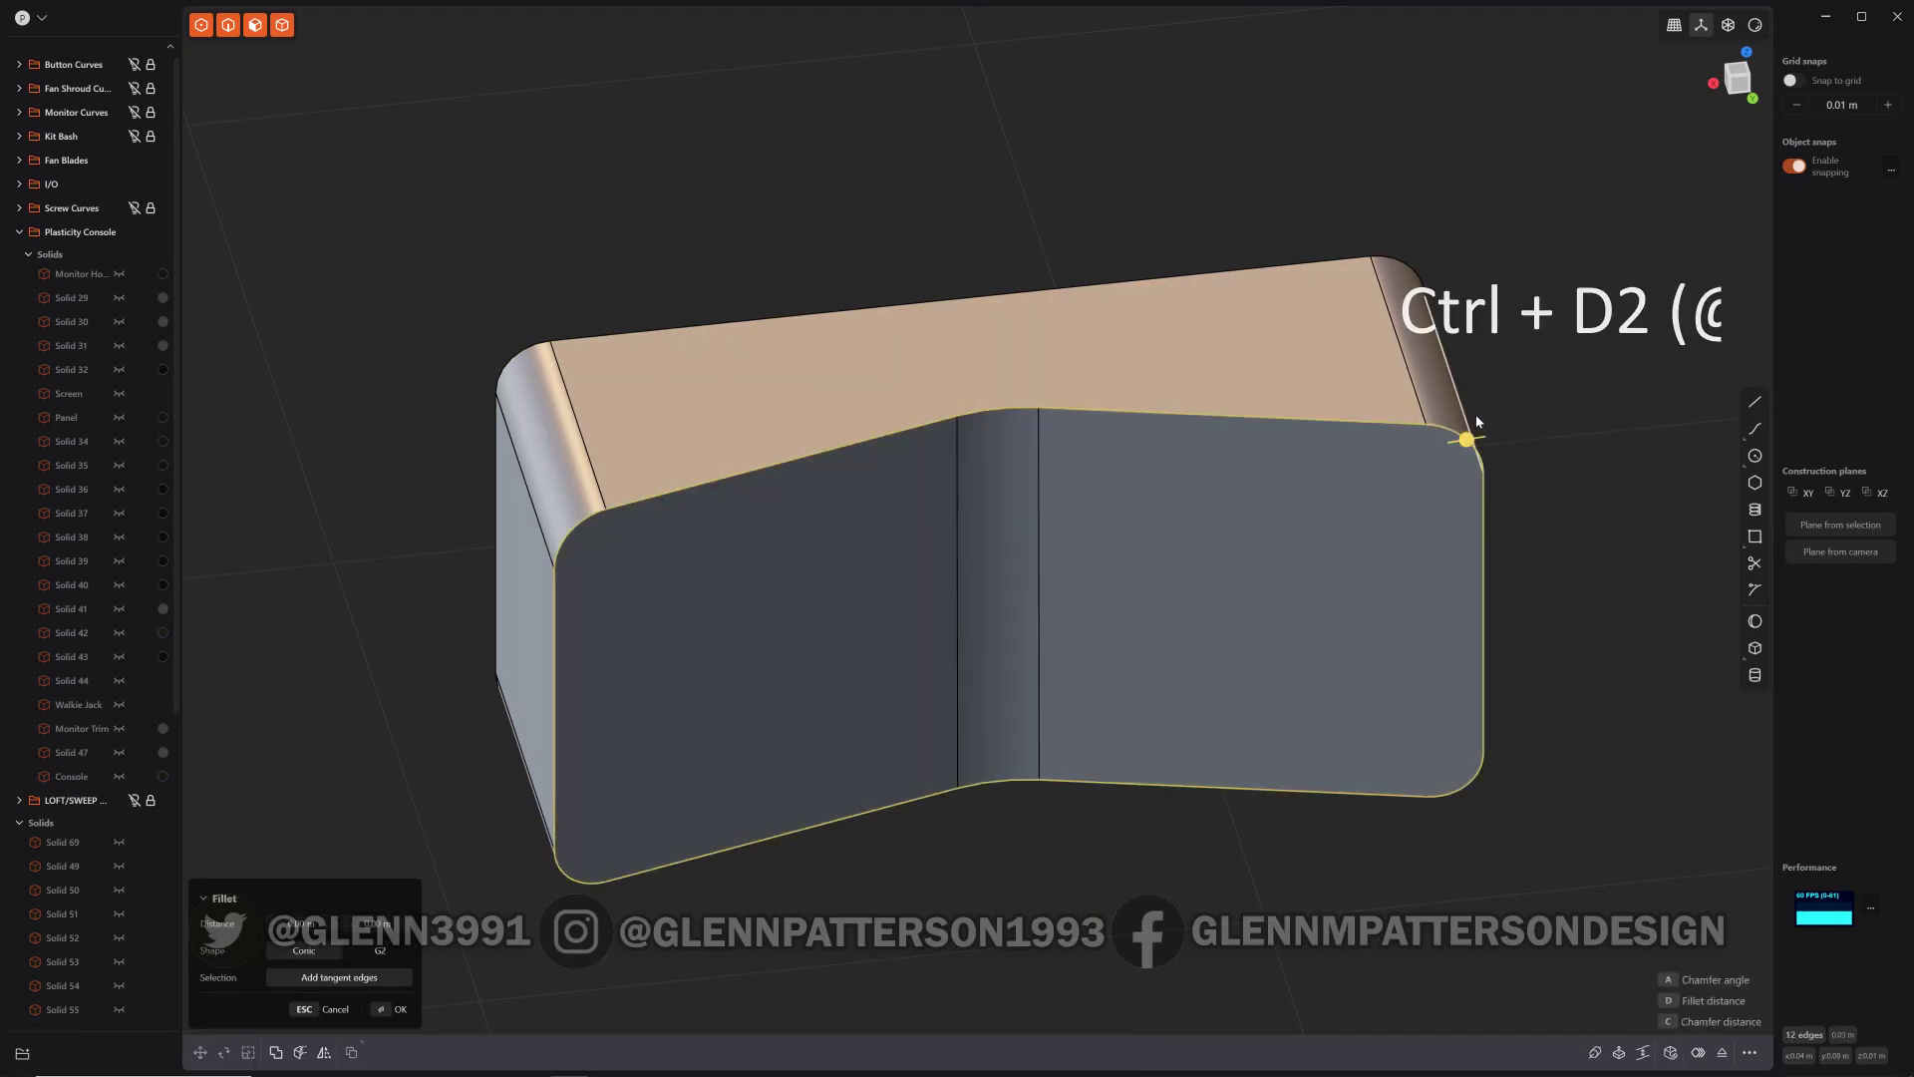
drag(1466, 442, 1470, 440)
key(Return)
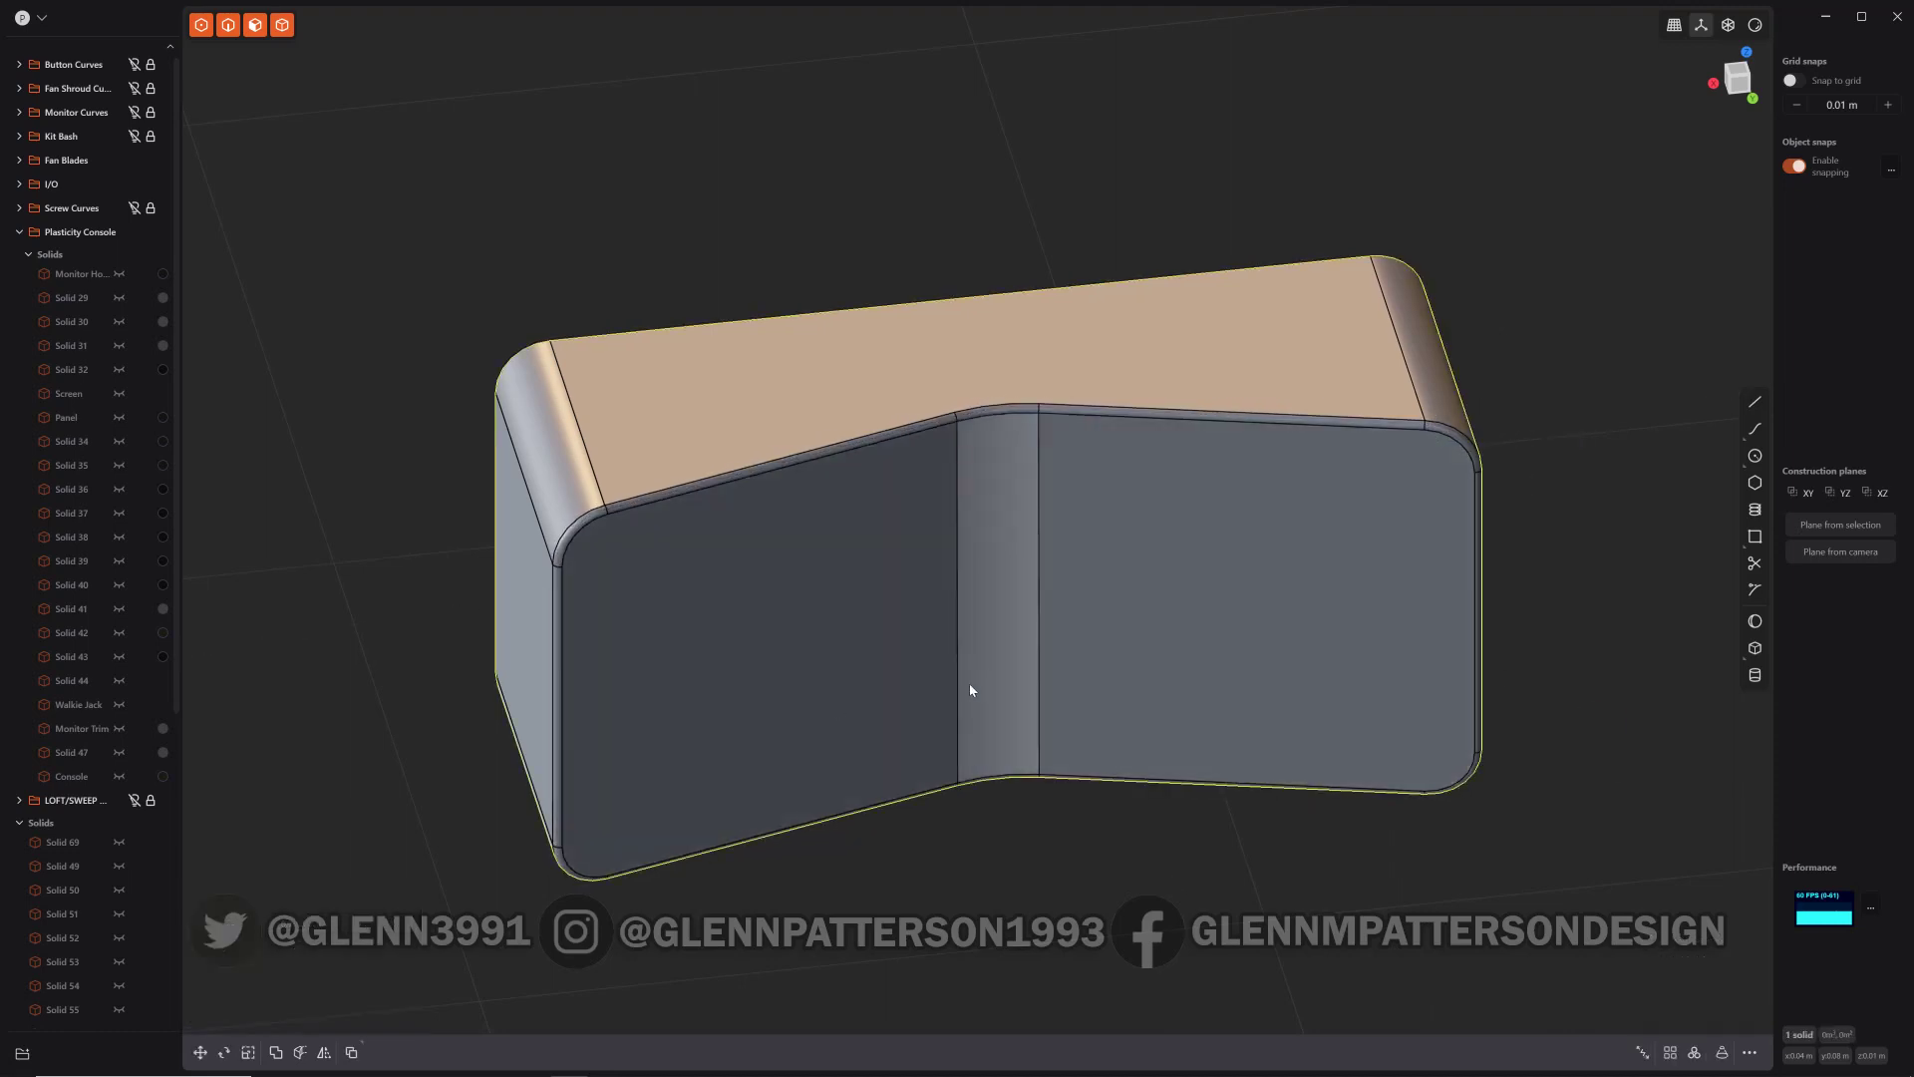
Step: Draw a line across the right front face from the midpoint of its inner edge to the midpoint of its outer edge
click(1739, 84)
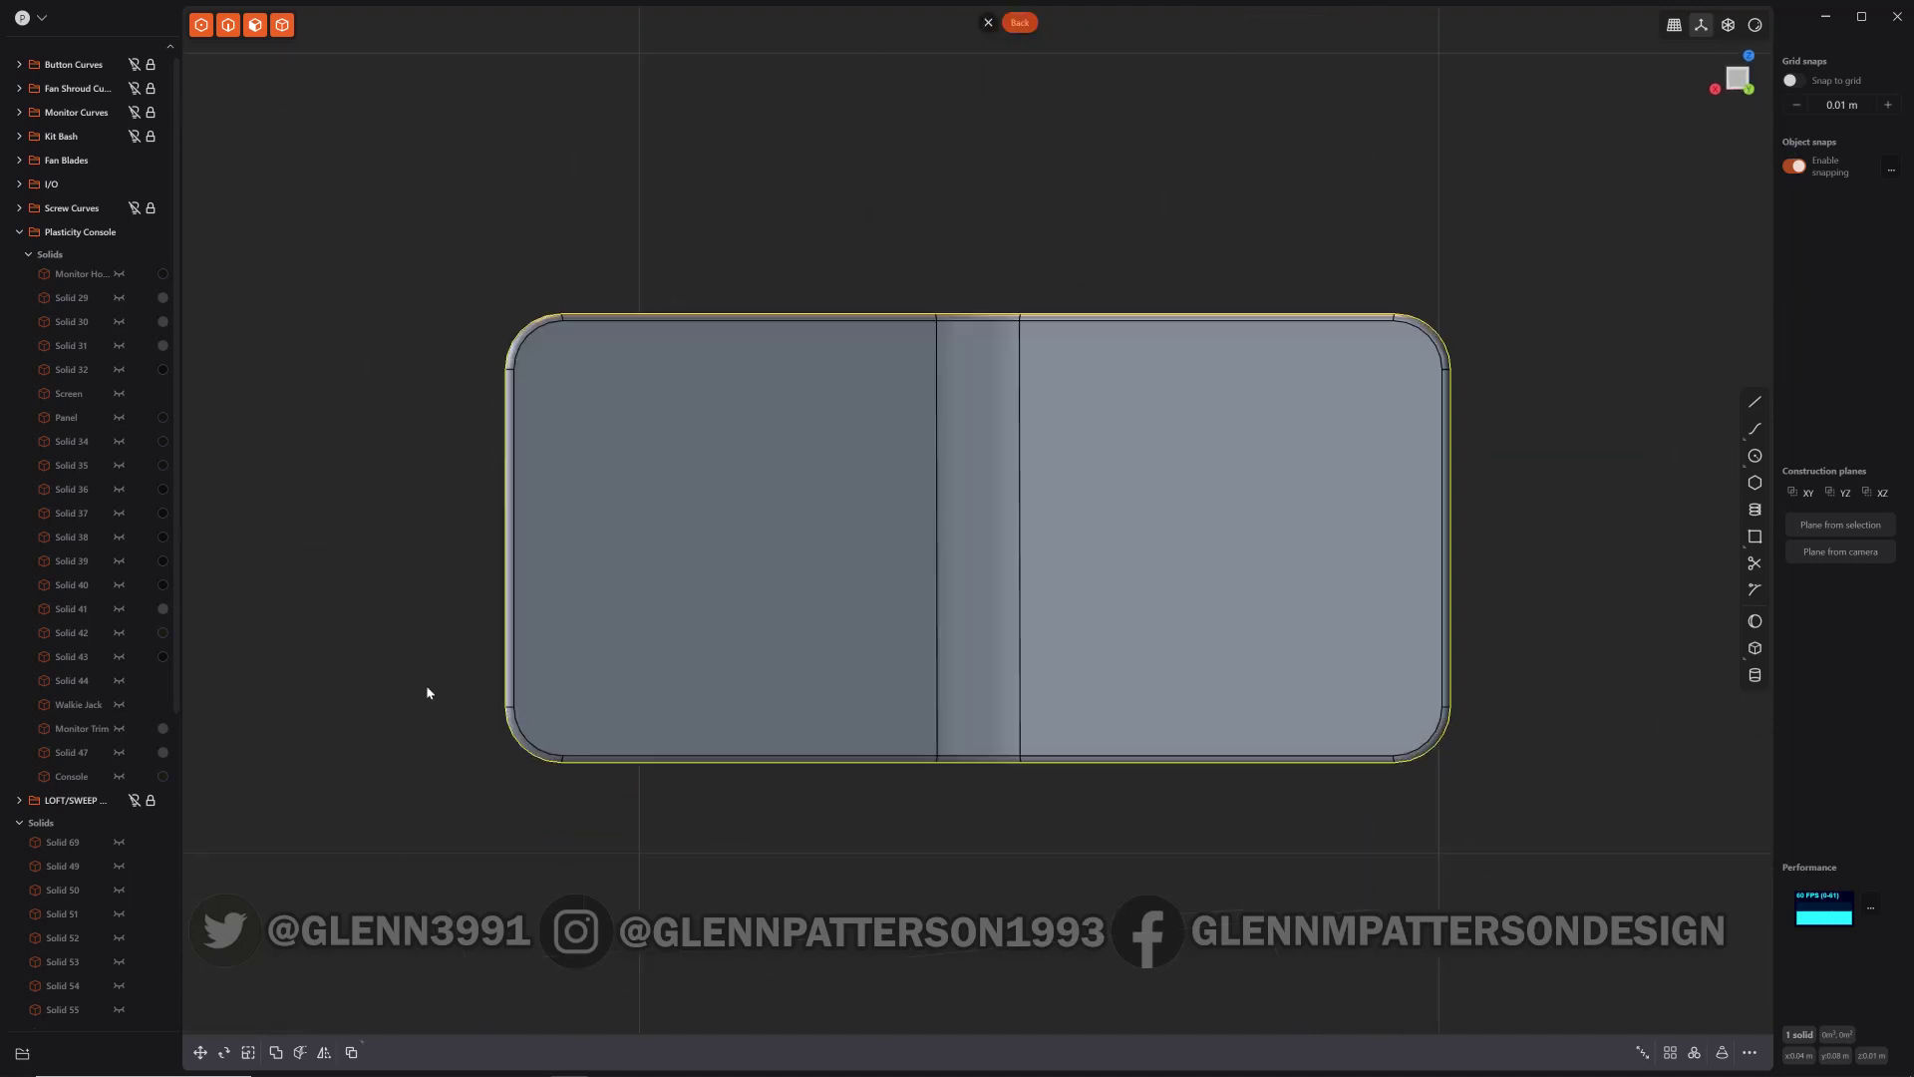
middle_drag(753, 556, 701, 643)
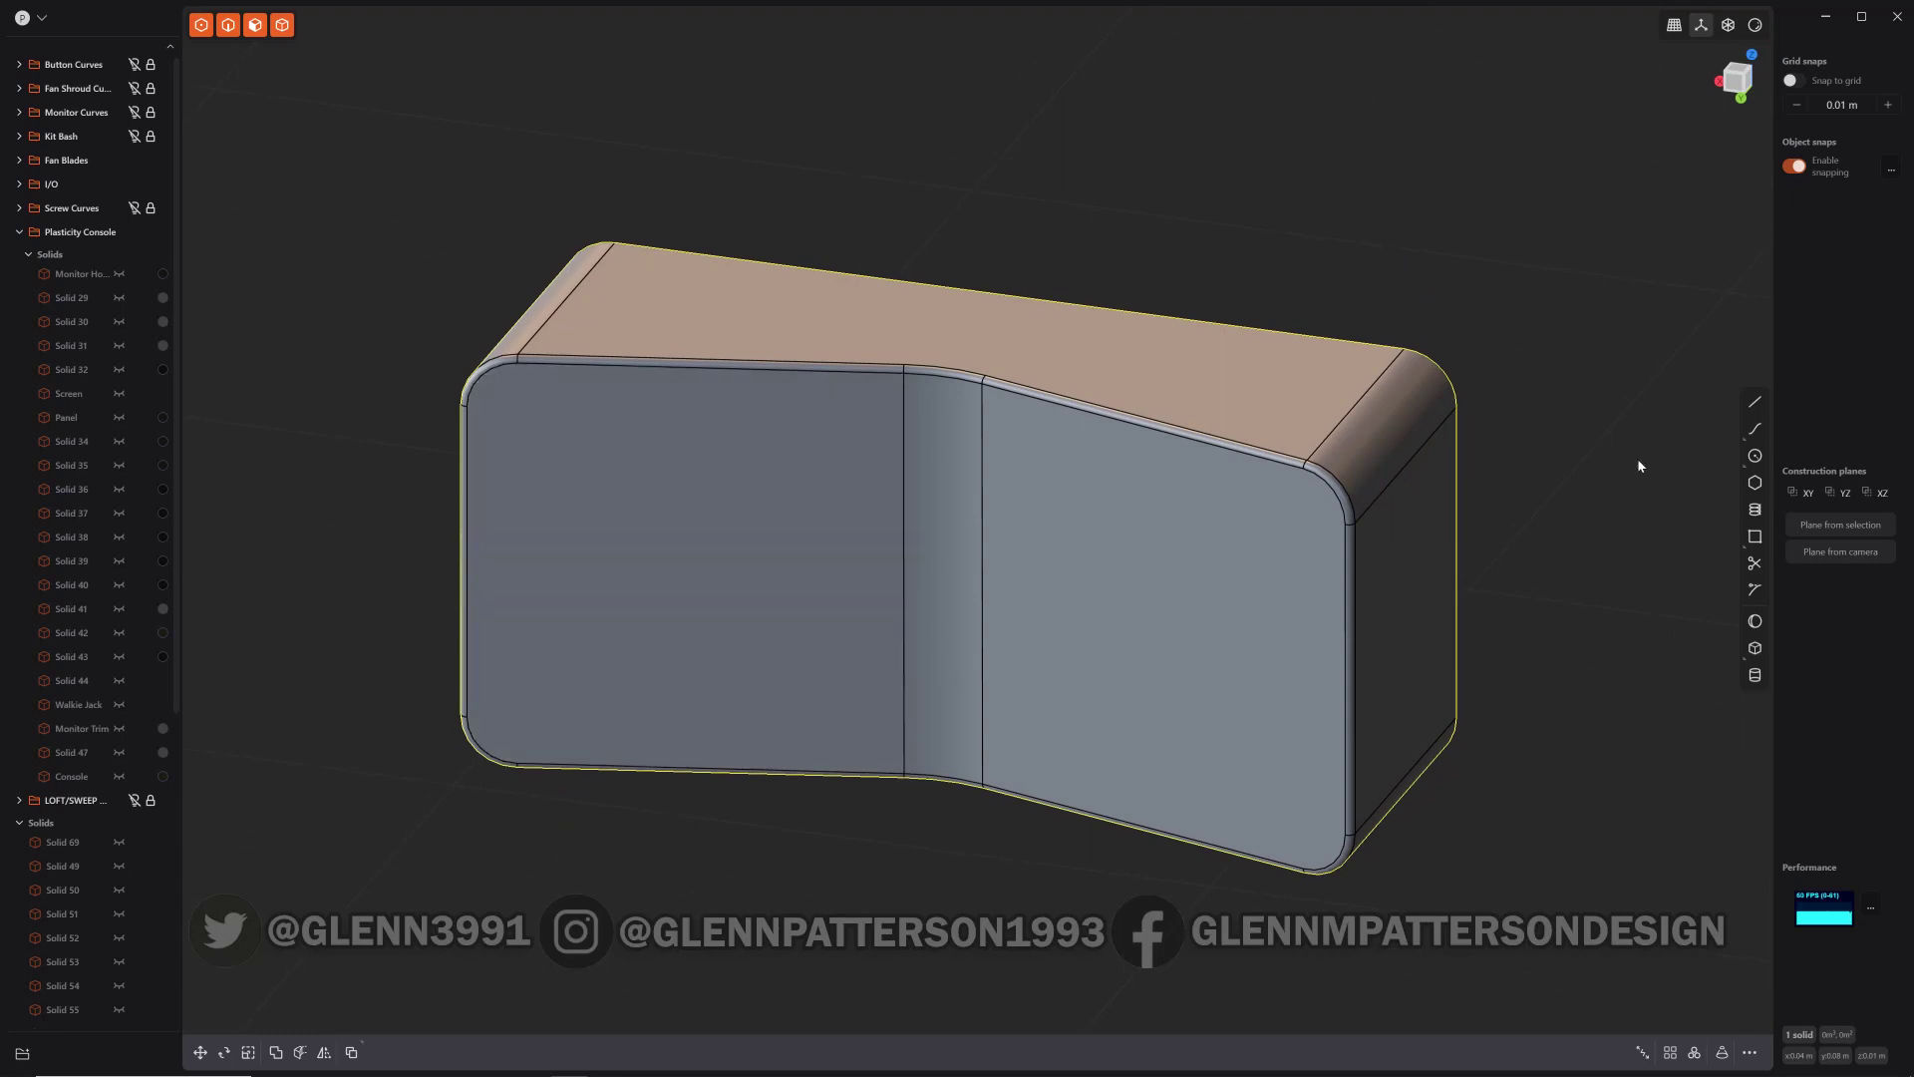
click(1755, 407)
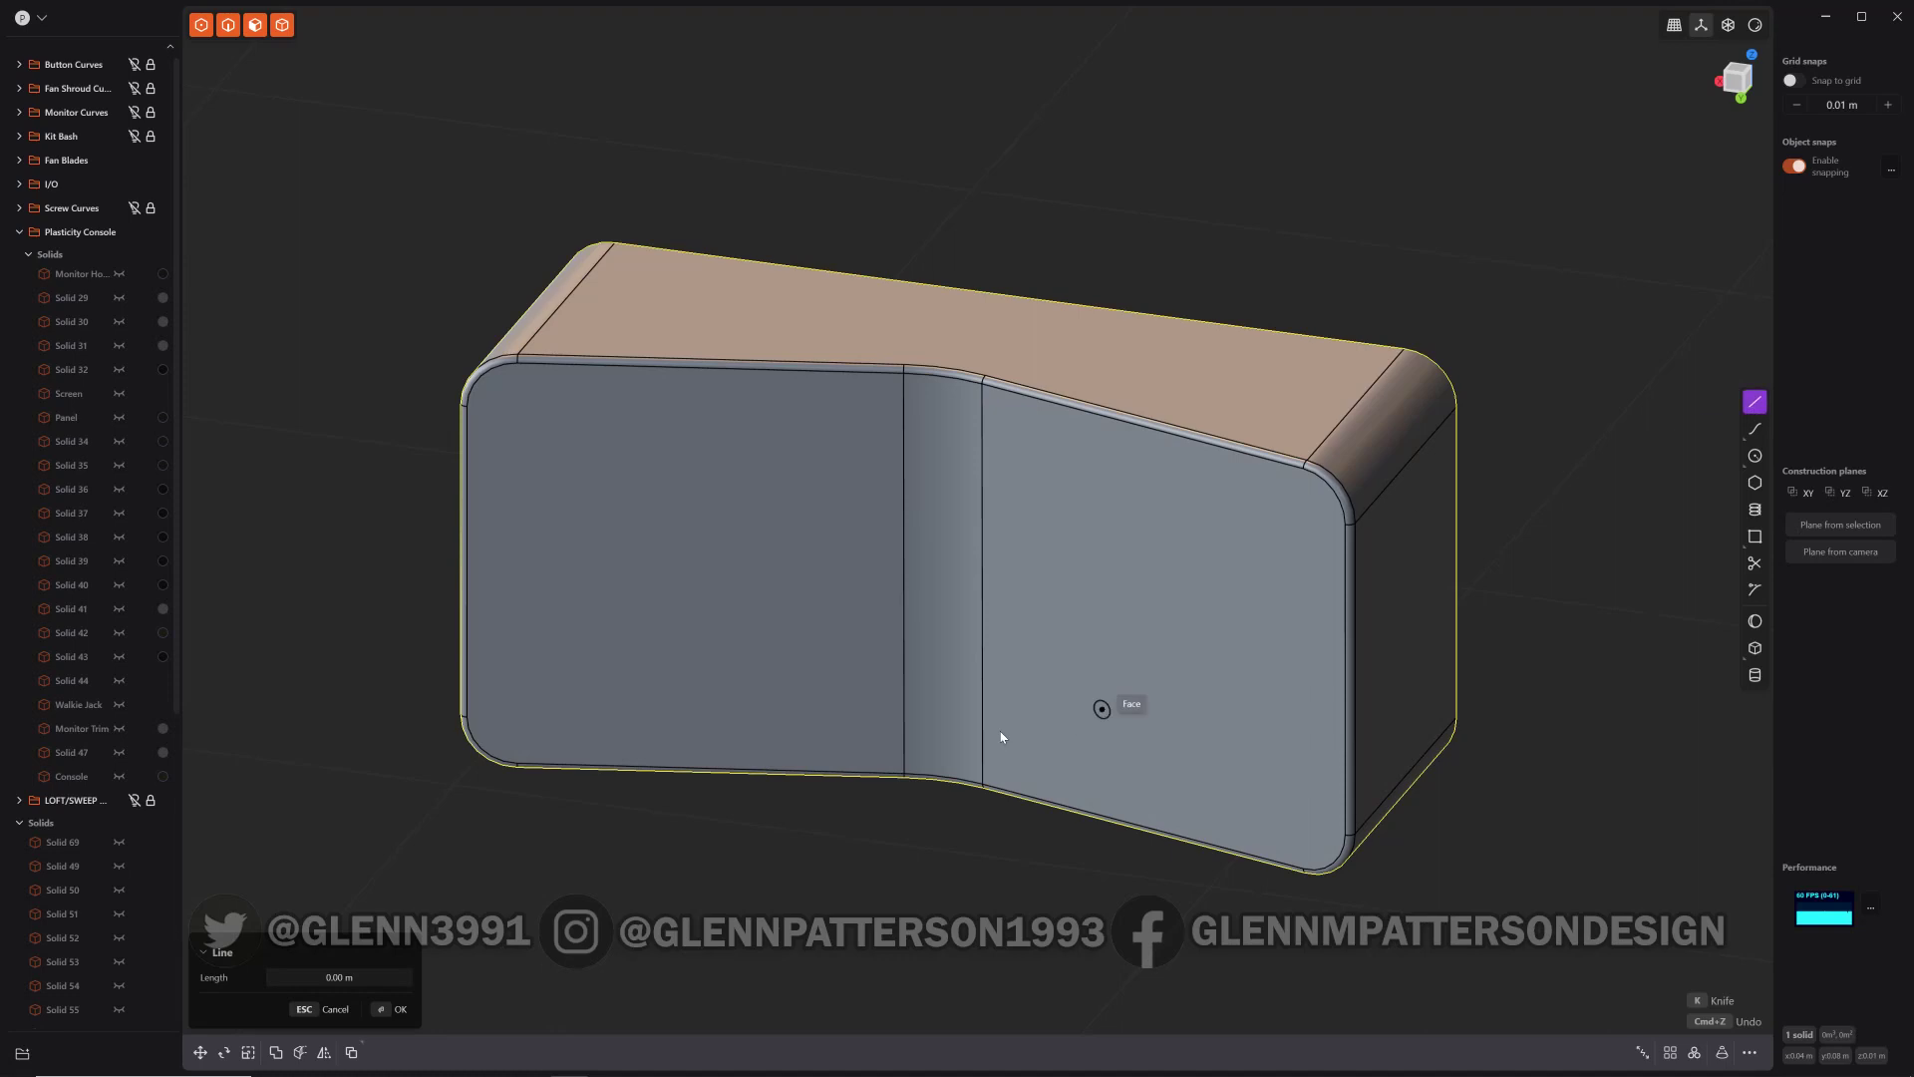
click(985, 584)
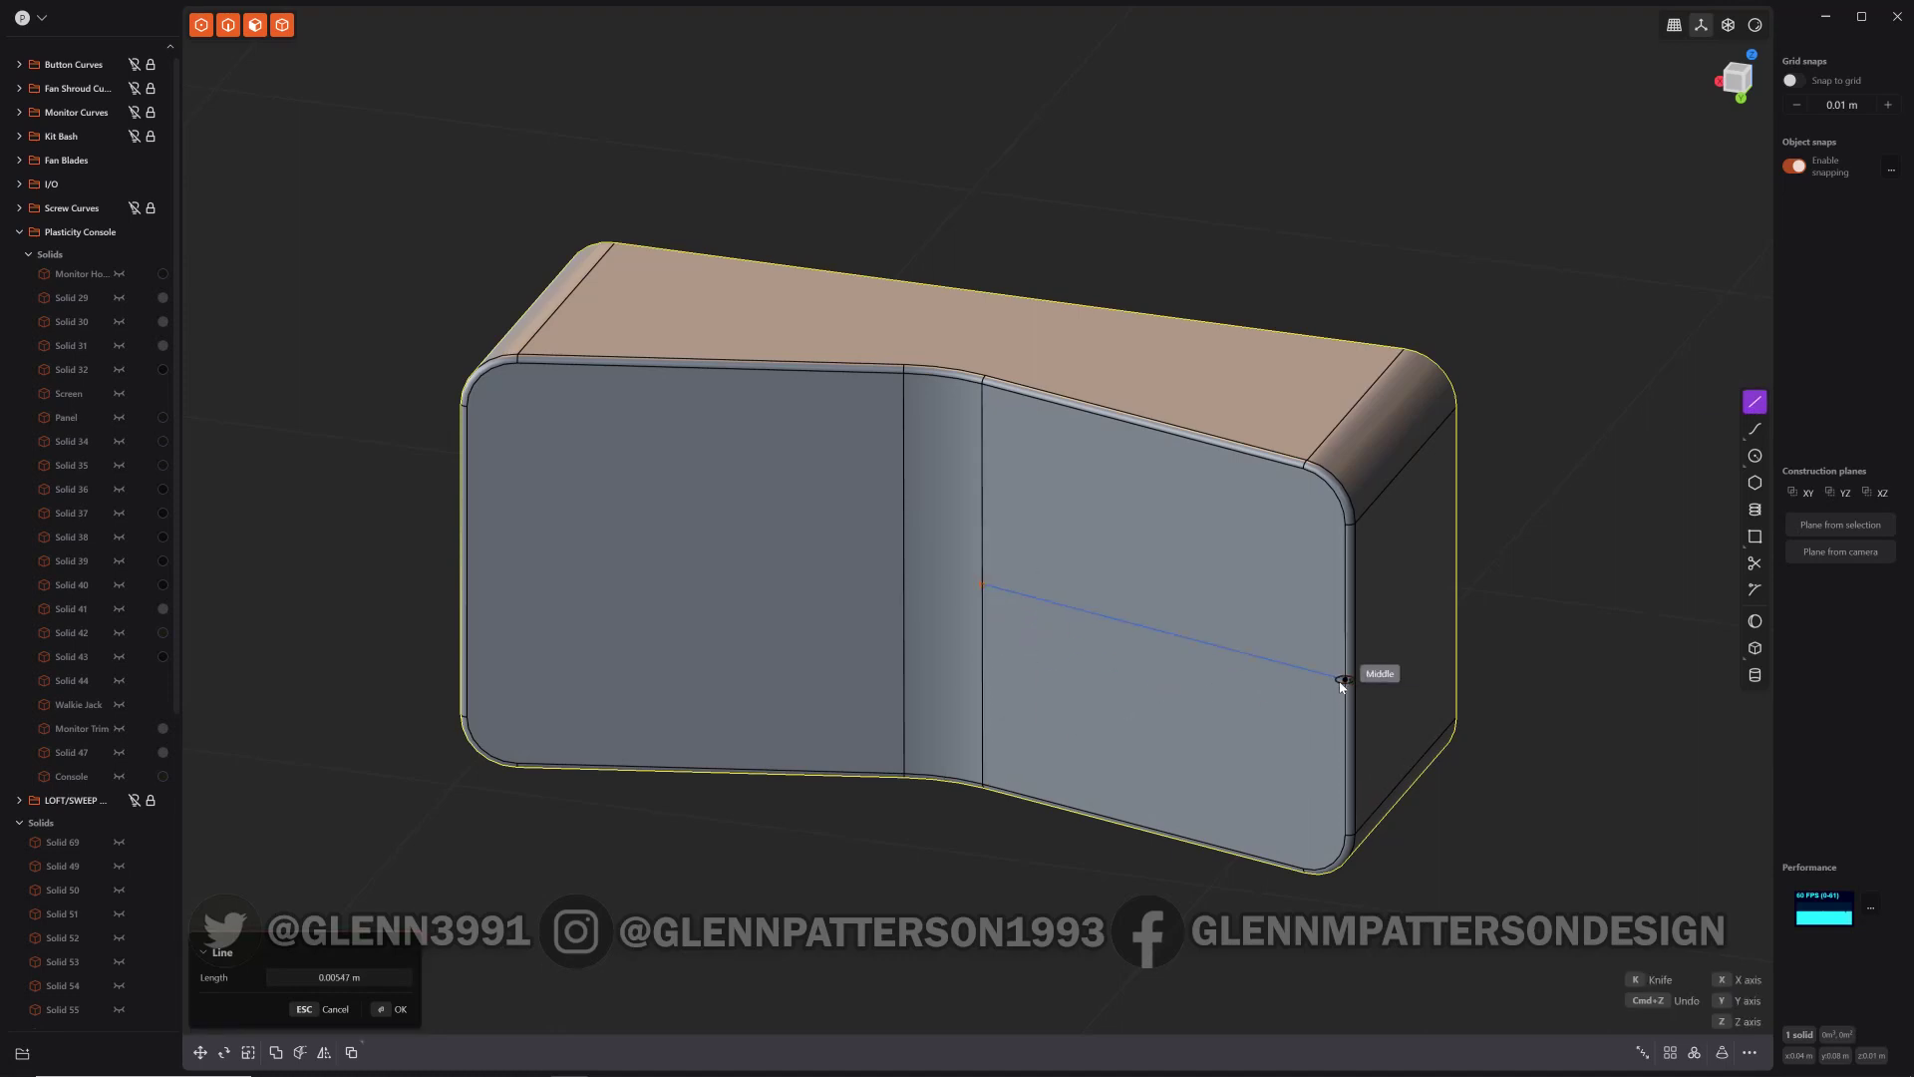
click(1342, 681)
key(Return)
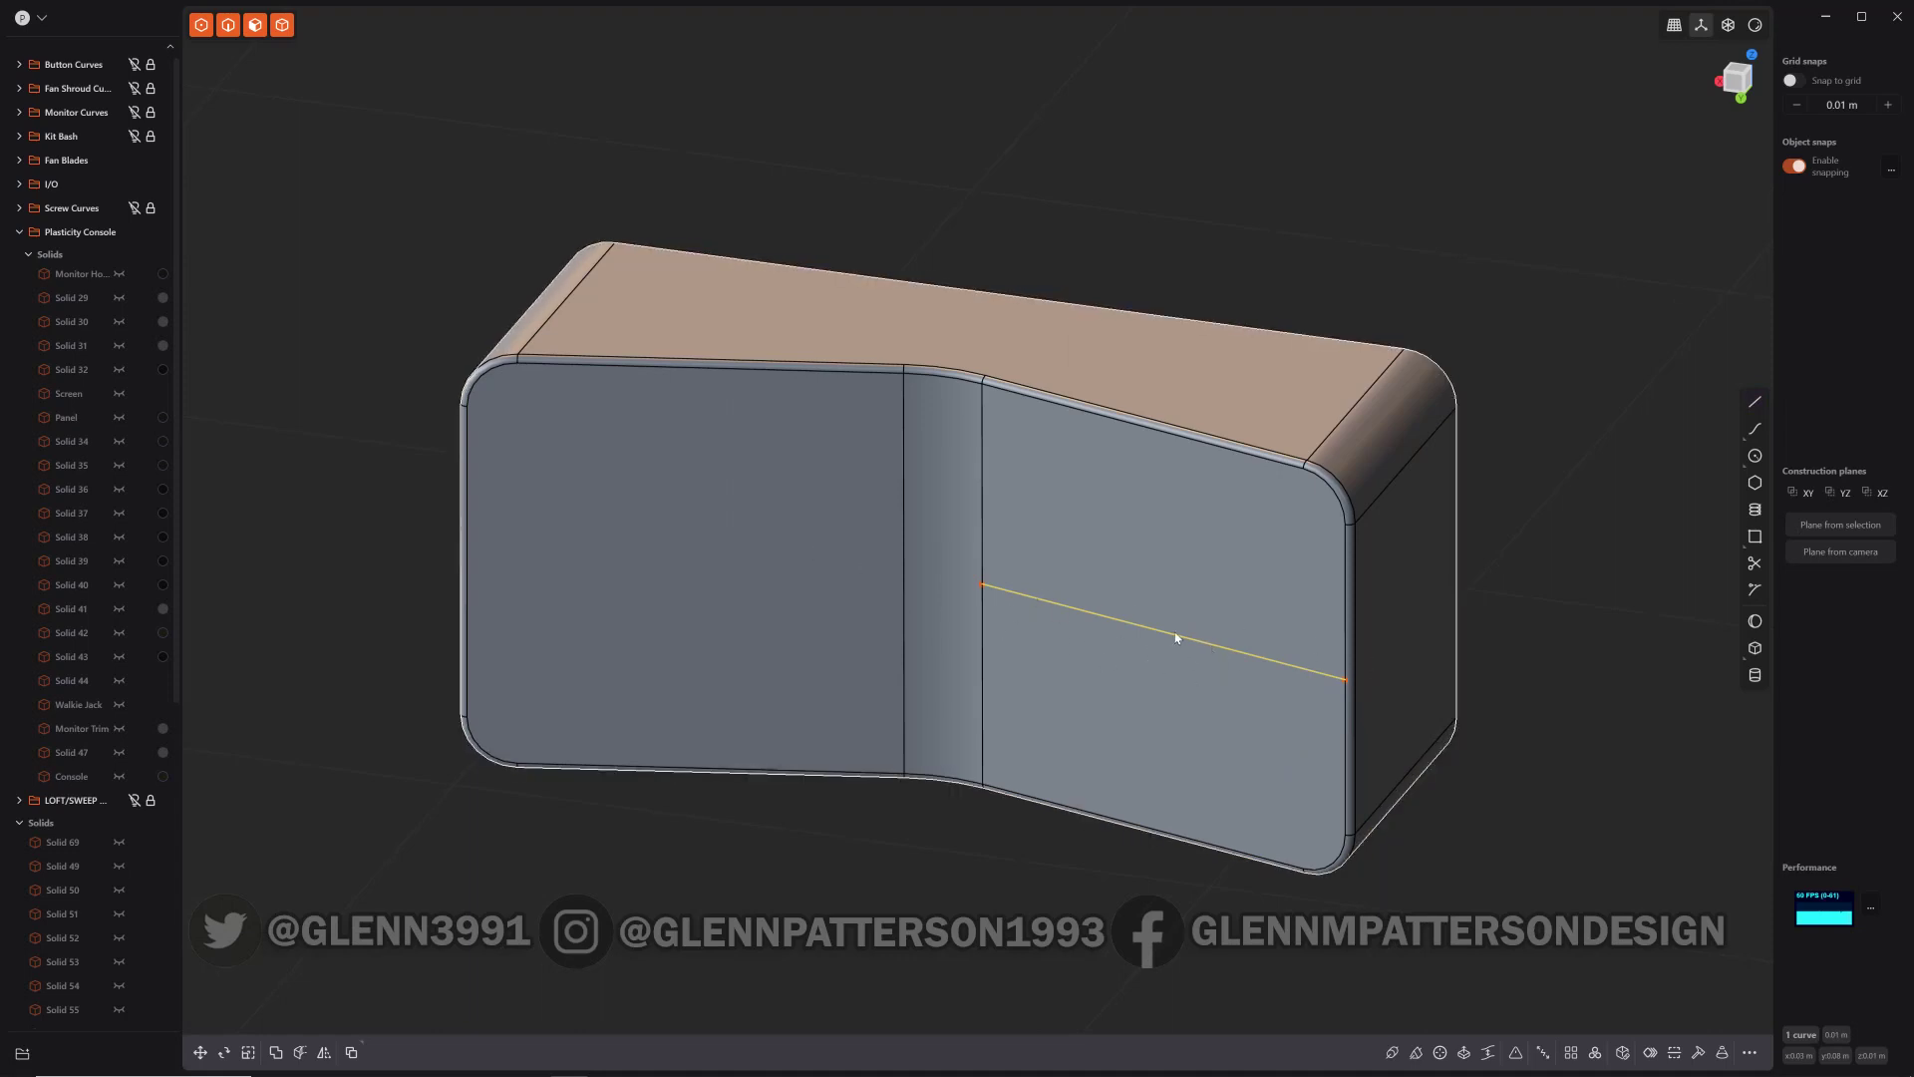
Step: Place the scale pivot at the line's midpoint and shorten the line evenly from both ends along its length
key(s)
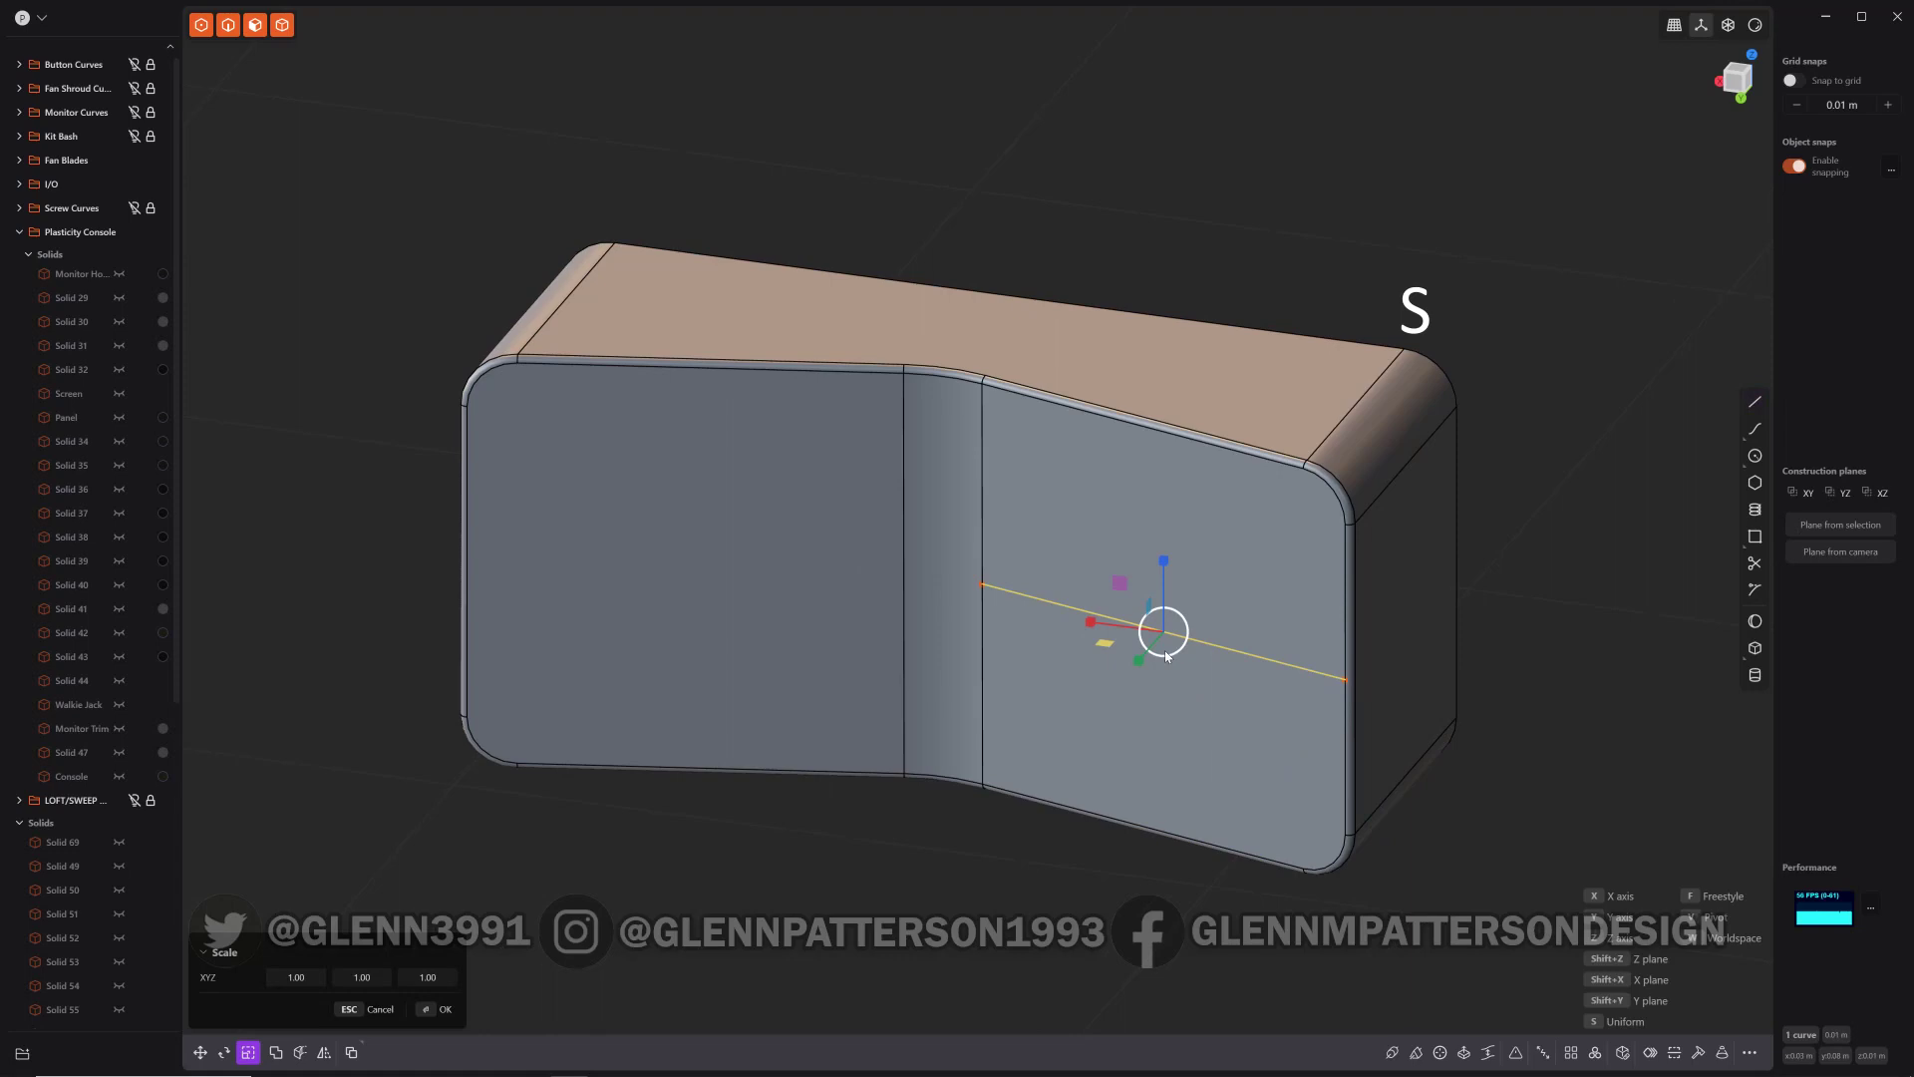
key(v)
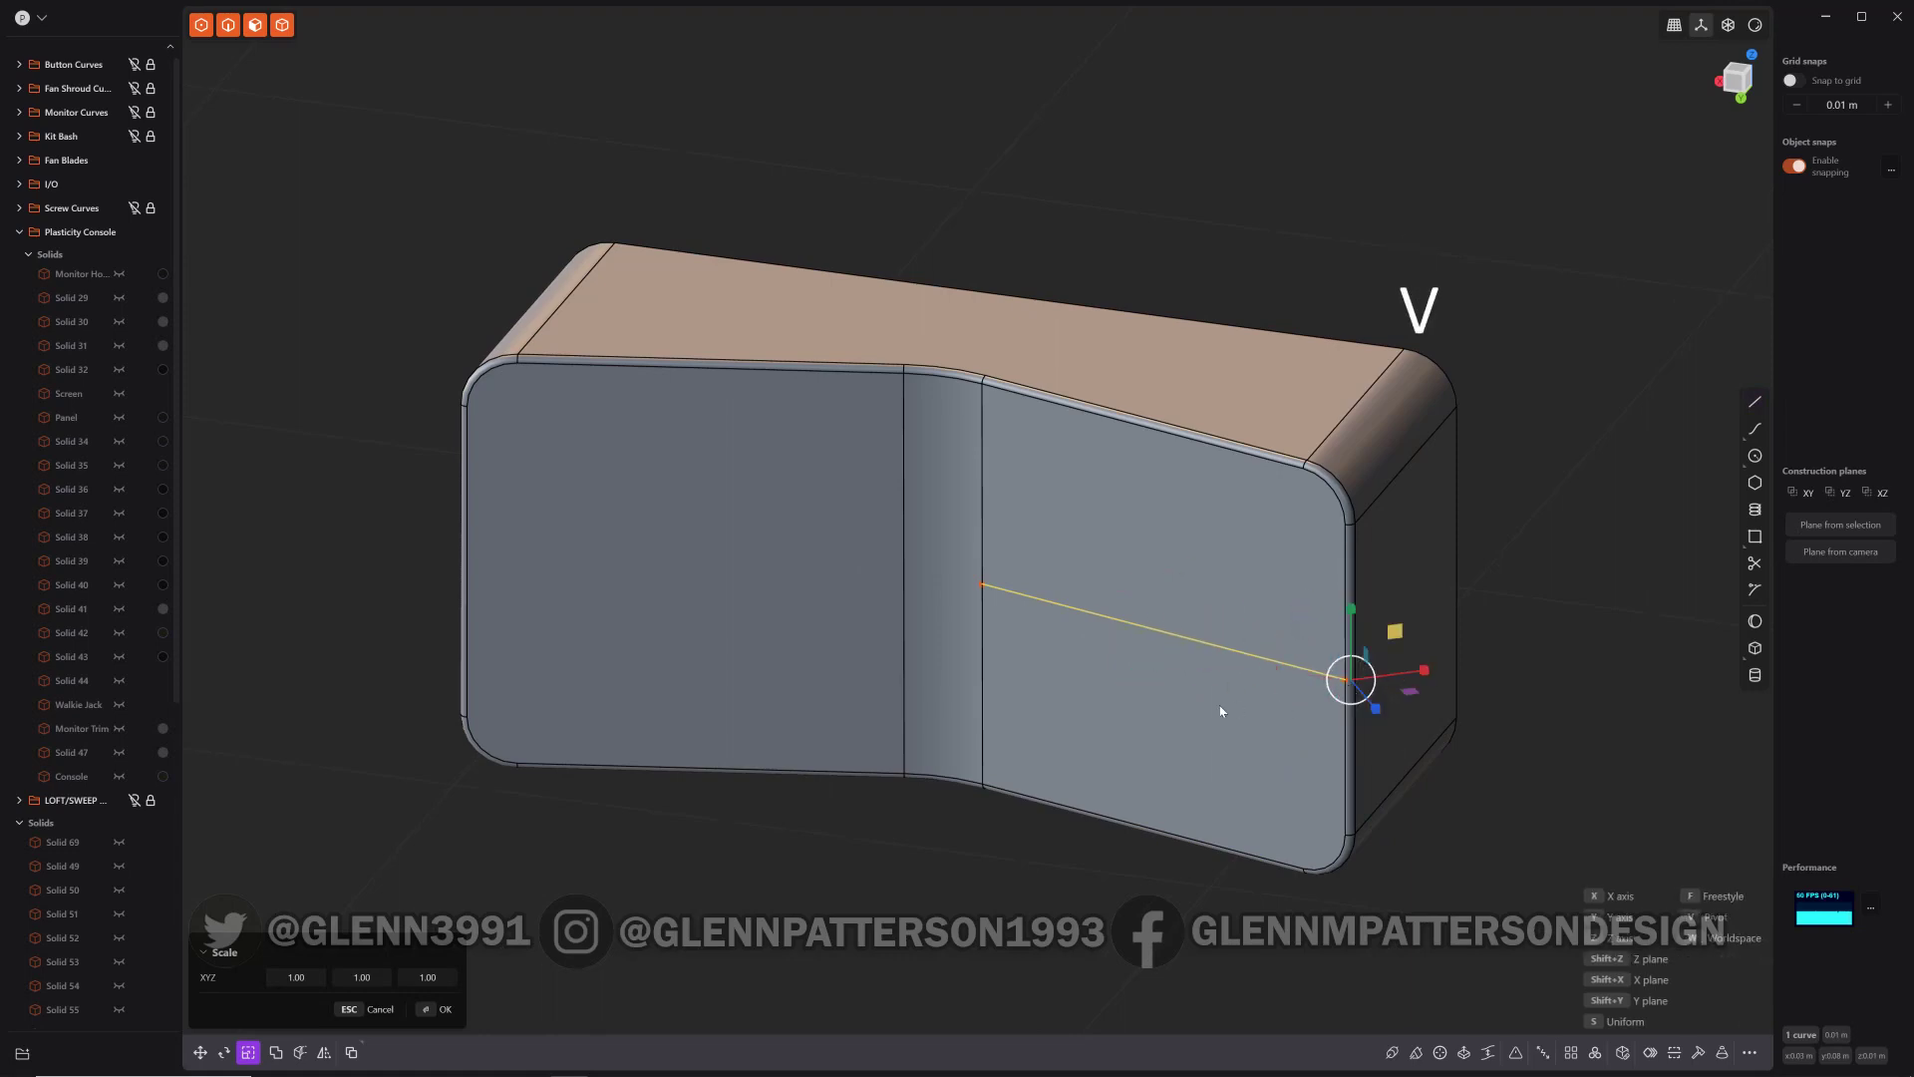
click(1163, 634)
scroll(1159, 717, up, 4)
mouse_move(1156, 695)
middle_down()
mouse_move(1134, 819)
mouse_move(1152, 665)
mouse_move(1187, 696)
middle_up()
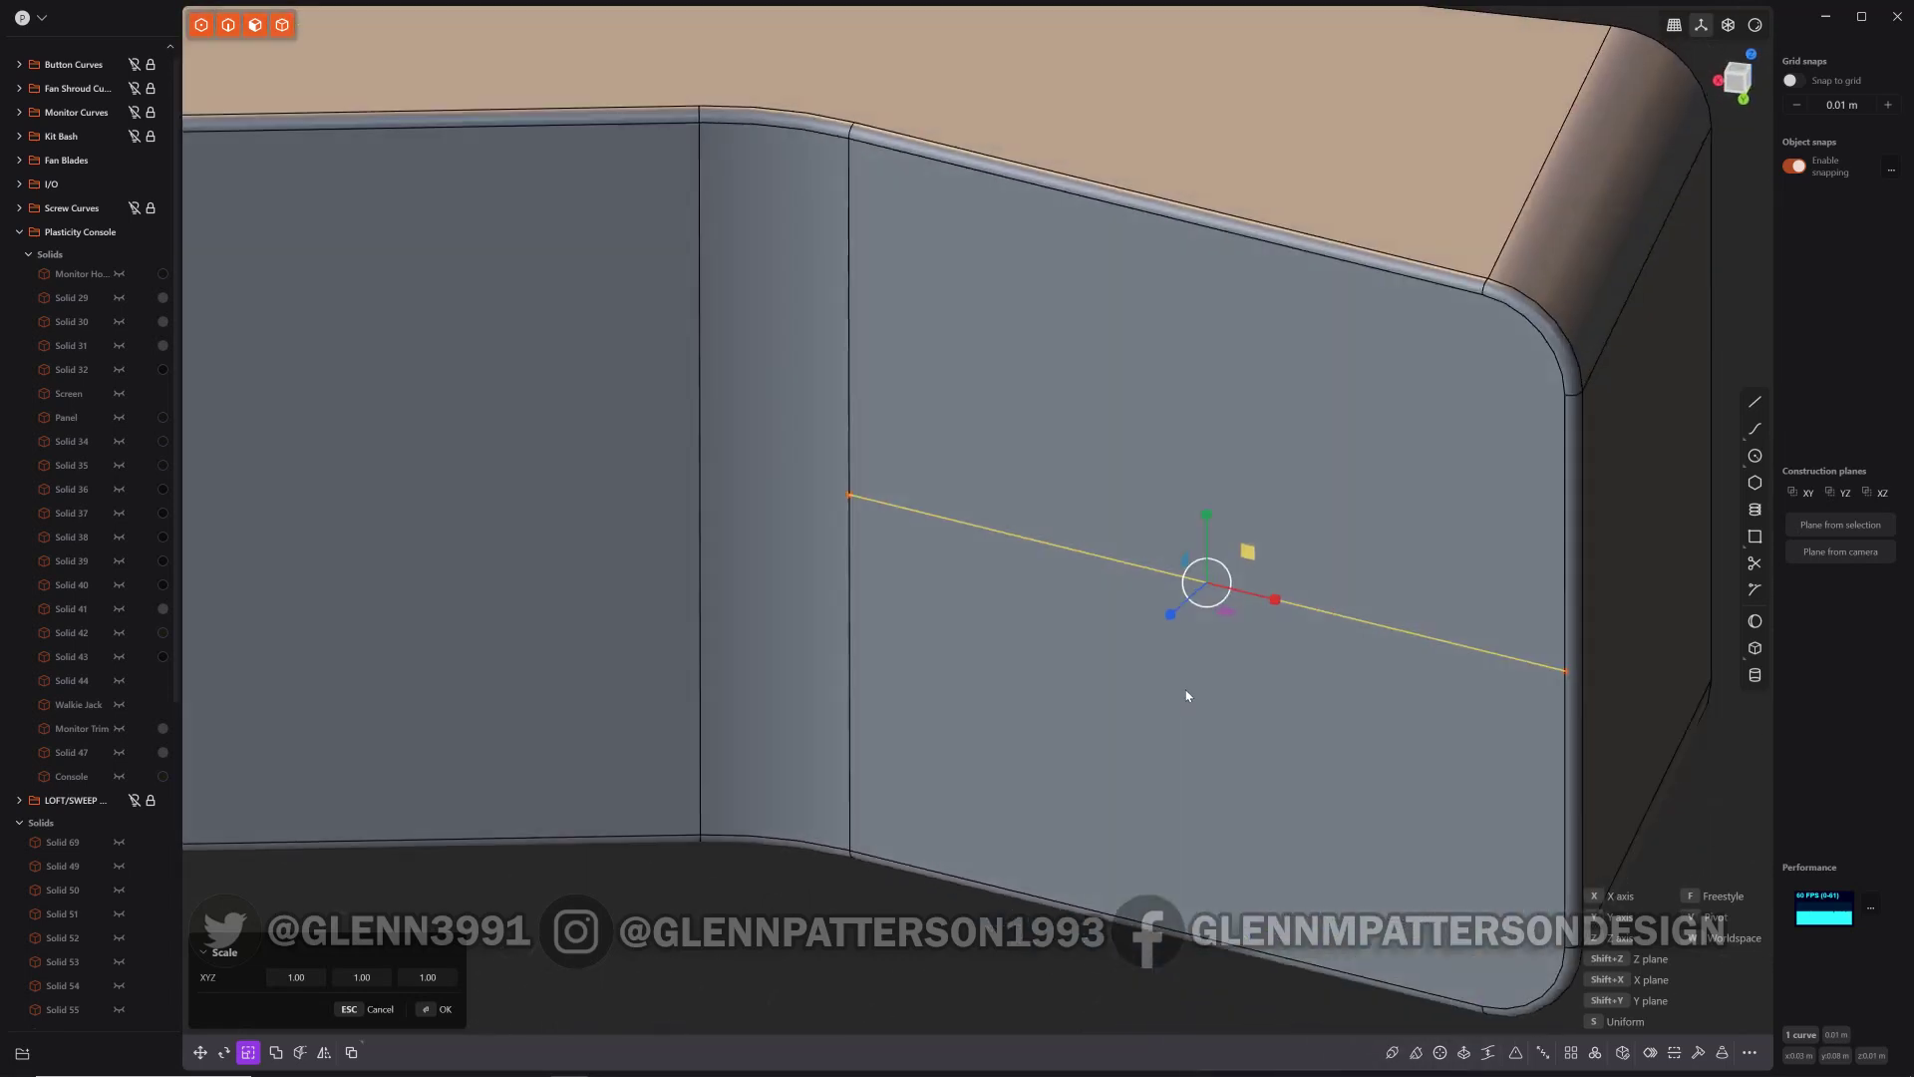
drag(1277, 603, 1248, 604)
click(1175, 818)
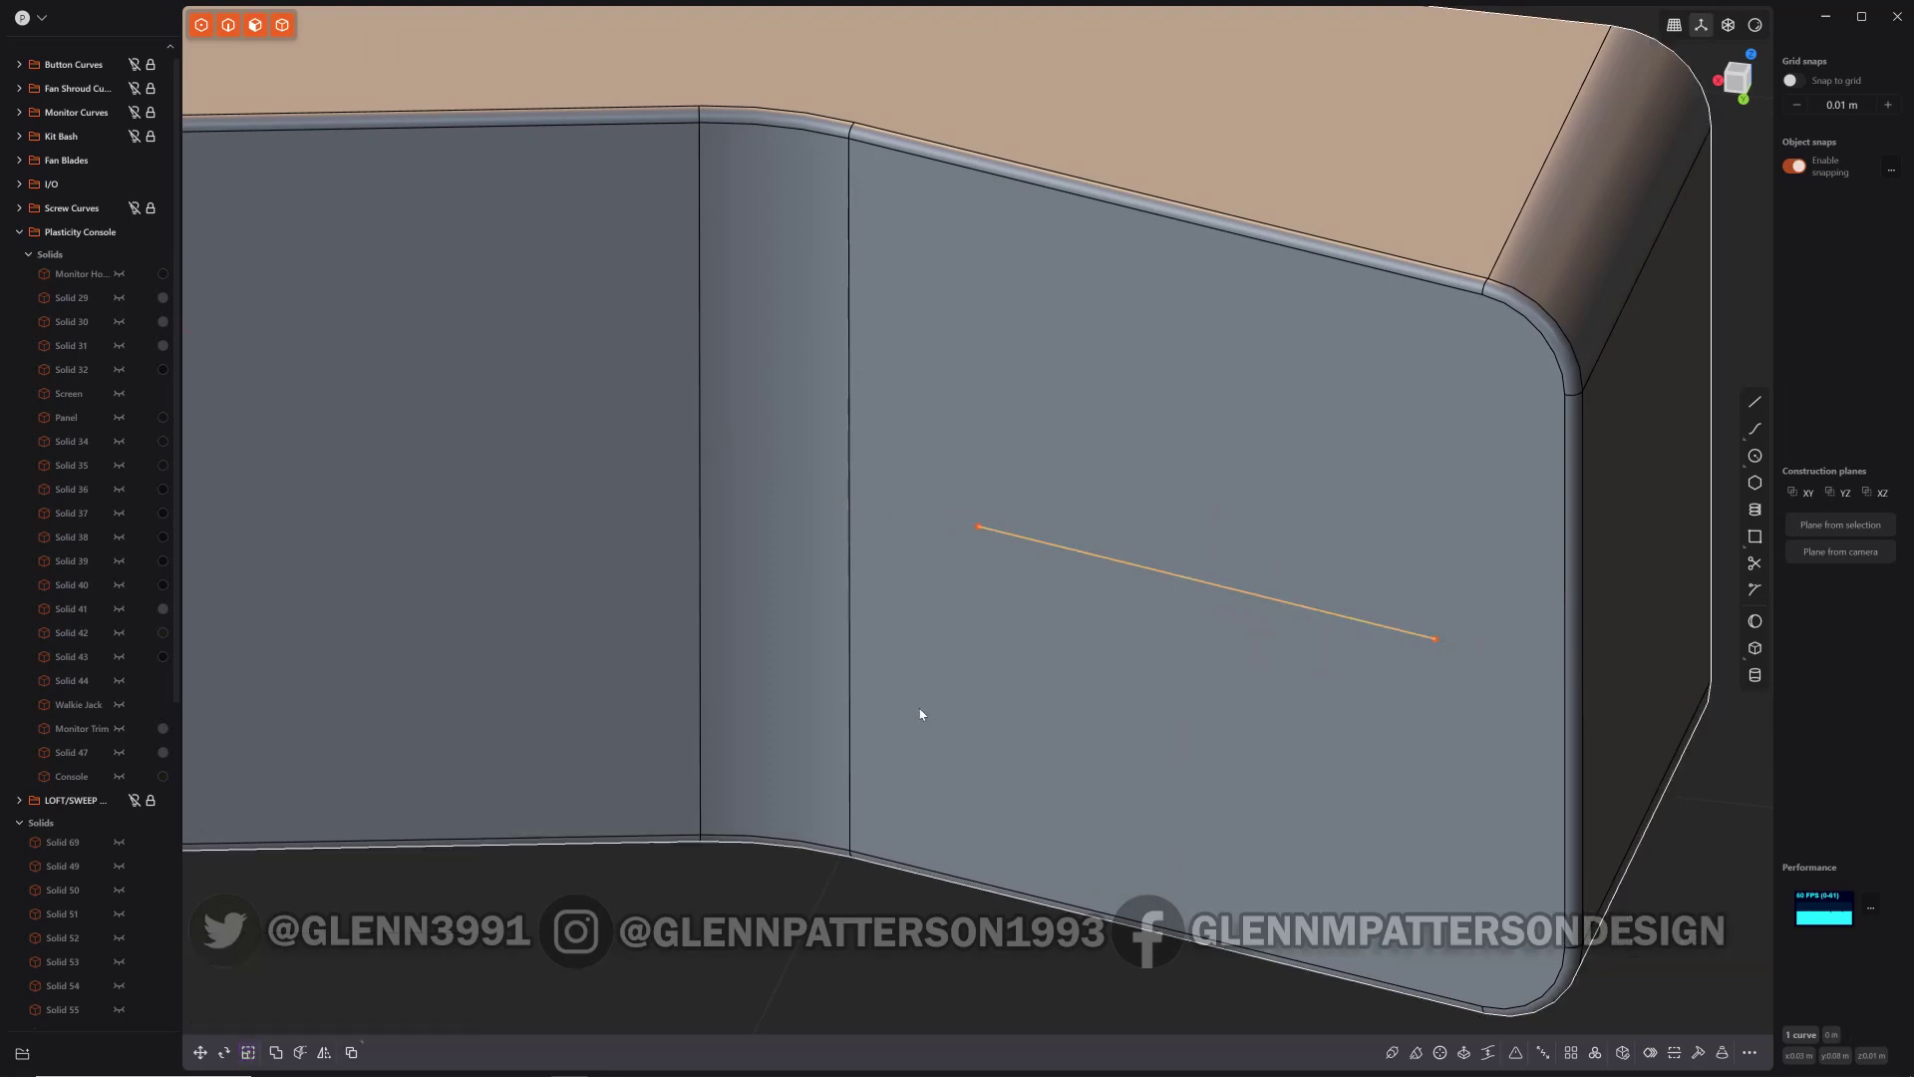
scroll(918, 713, down, 5)
Step: Draw a circle with a radius of about 0.00188 m at the centre of the left front face
shift+middle_drag(591, 680, 985, 721)
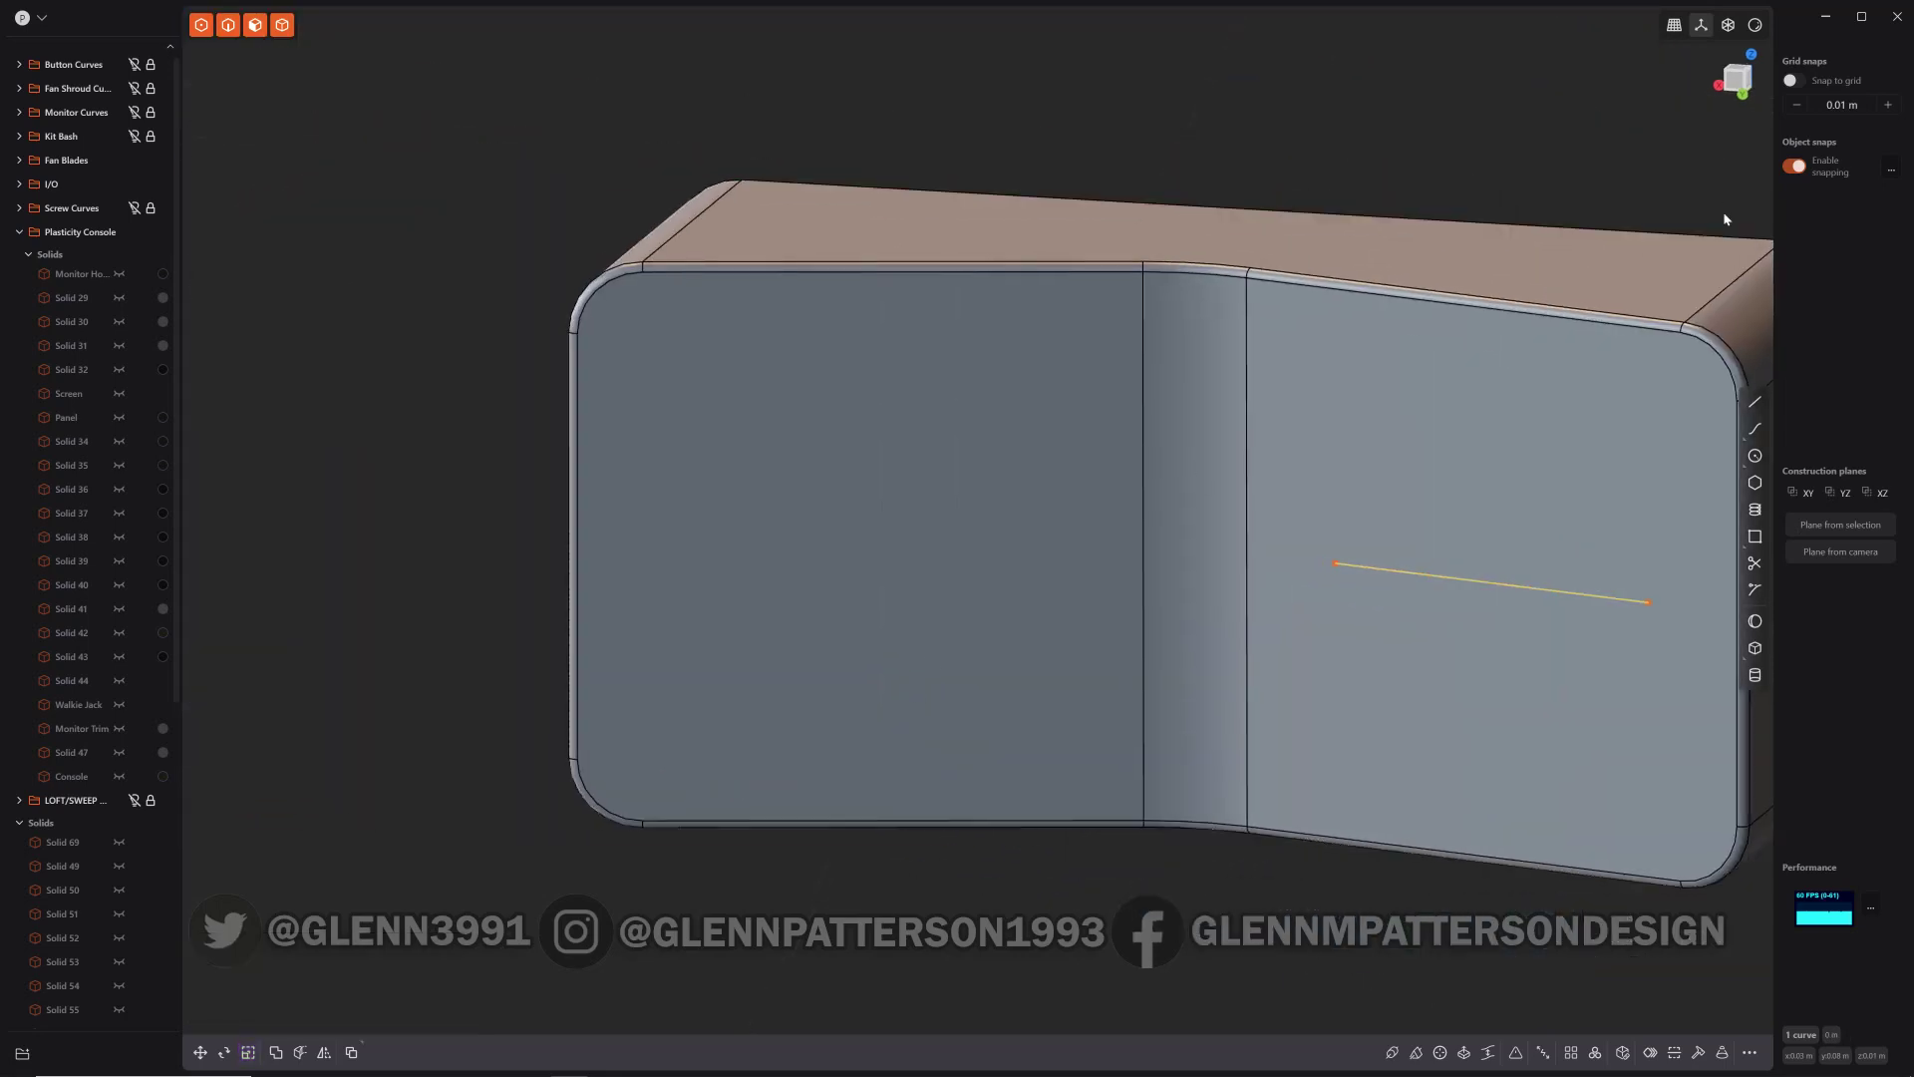
click(1755, 455)
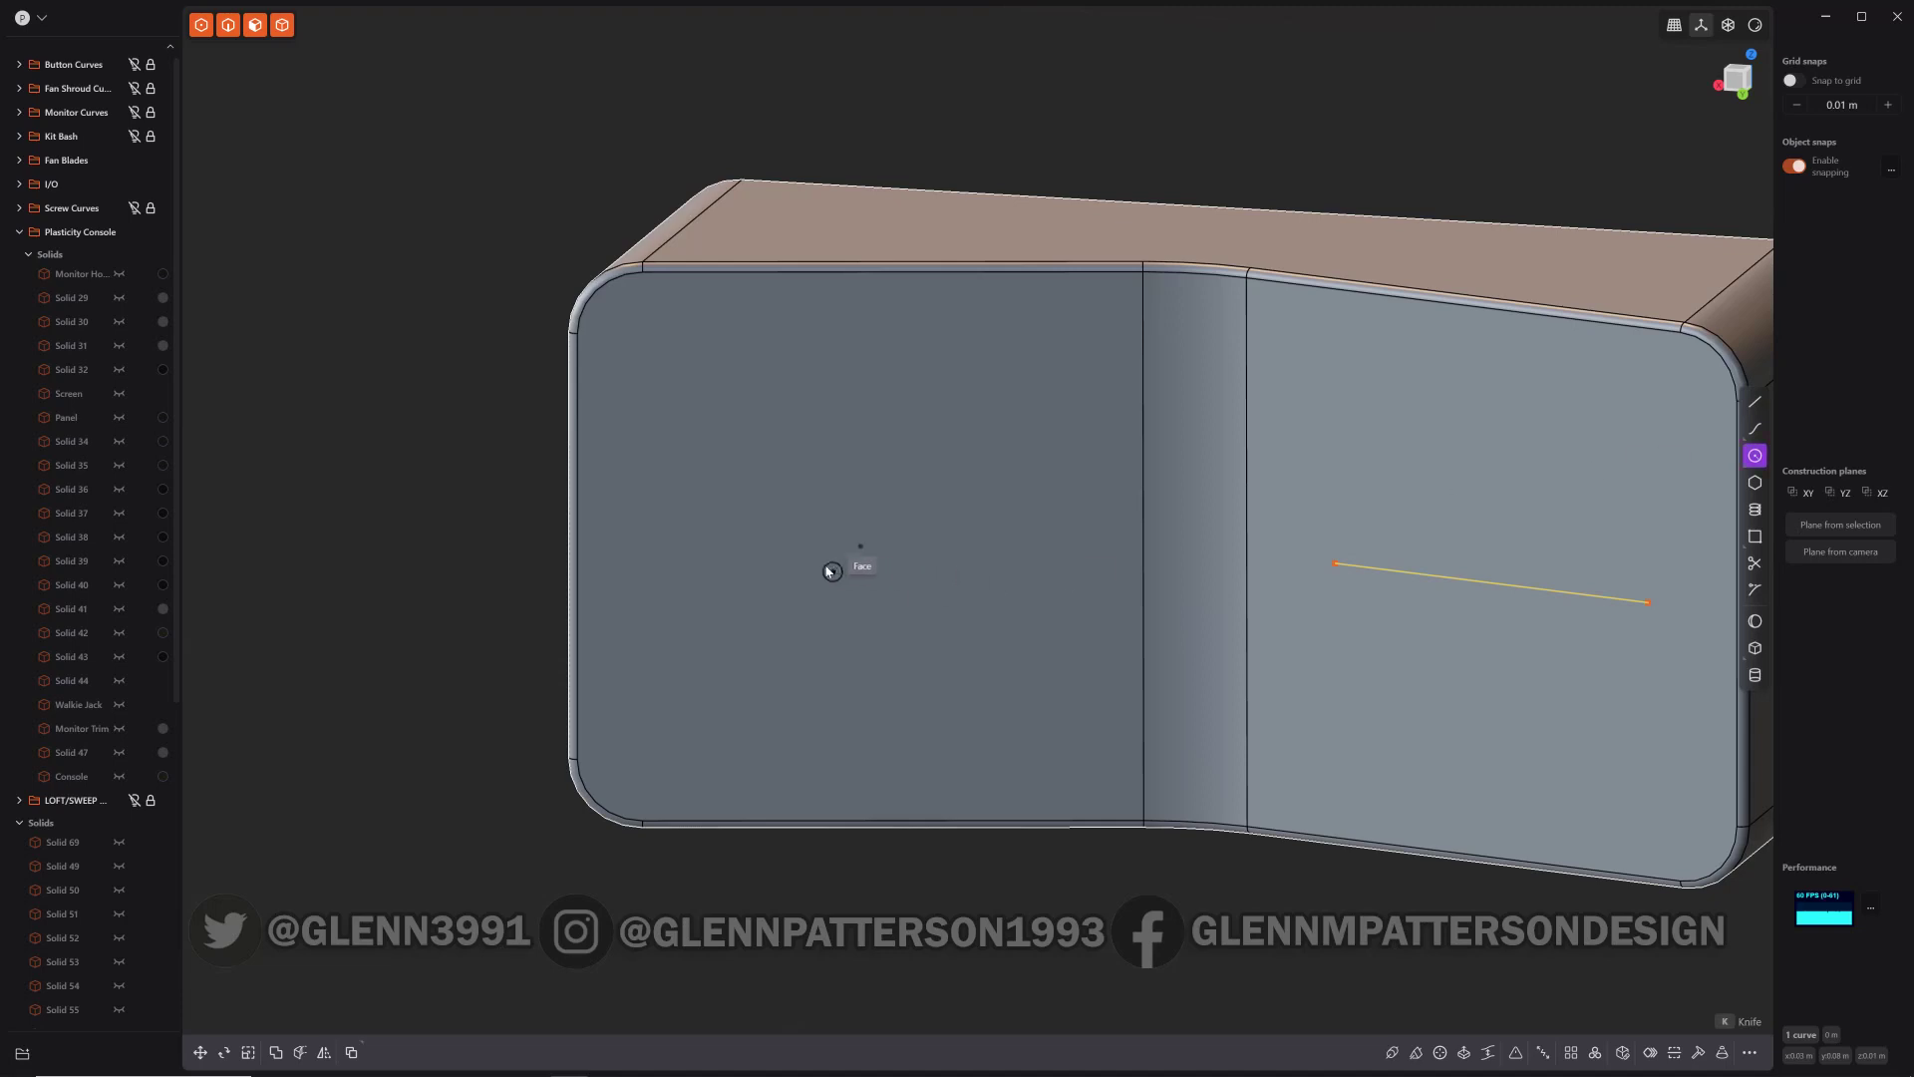
click(861, 547)
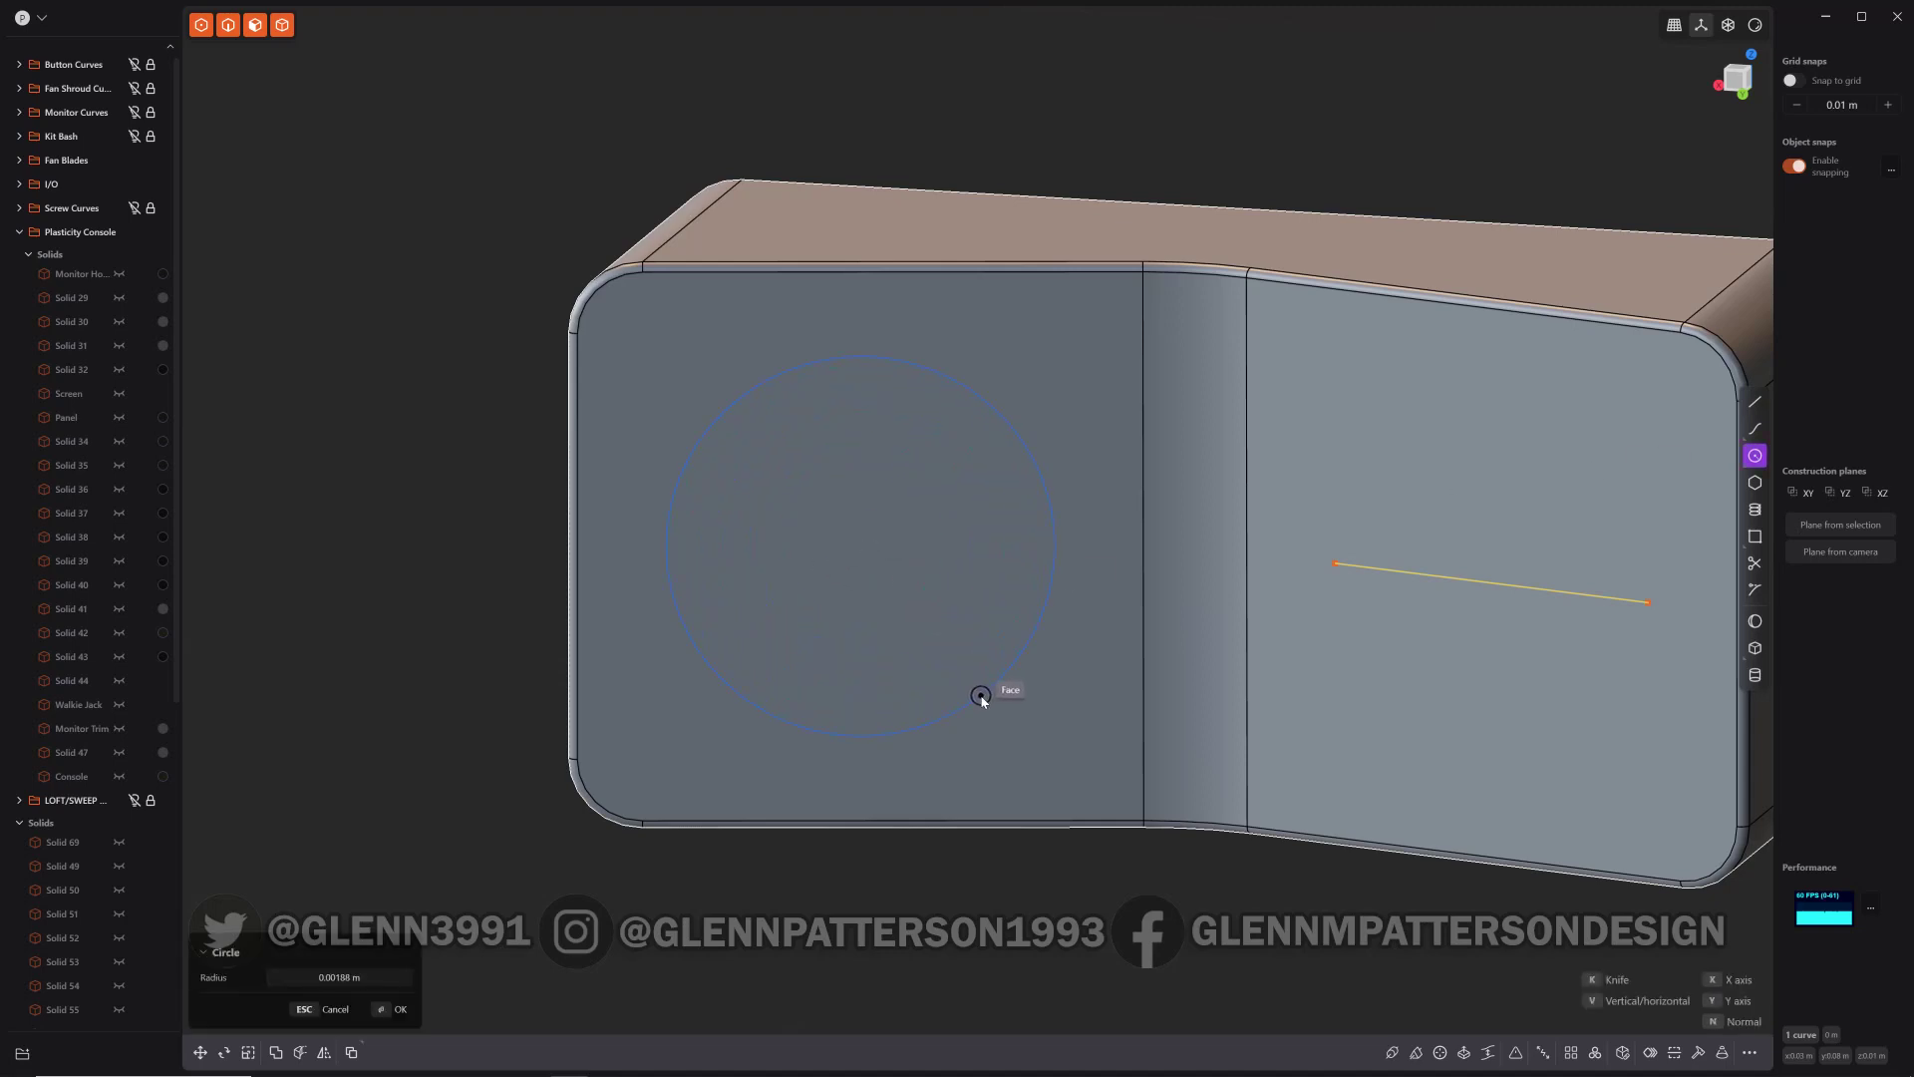
click(984, 701)
right_click(1057, 742)
middle_drag(1056, 741, 1082, 763)
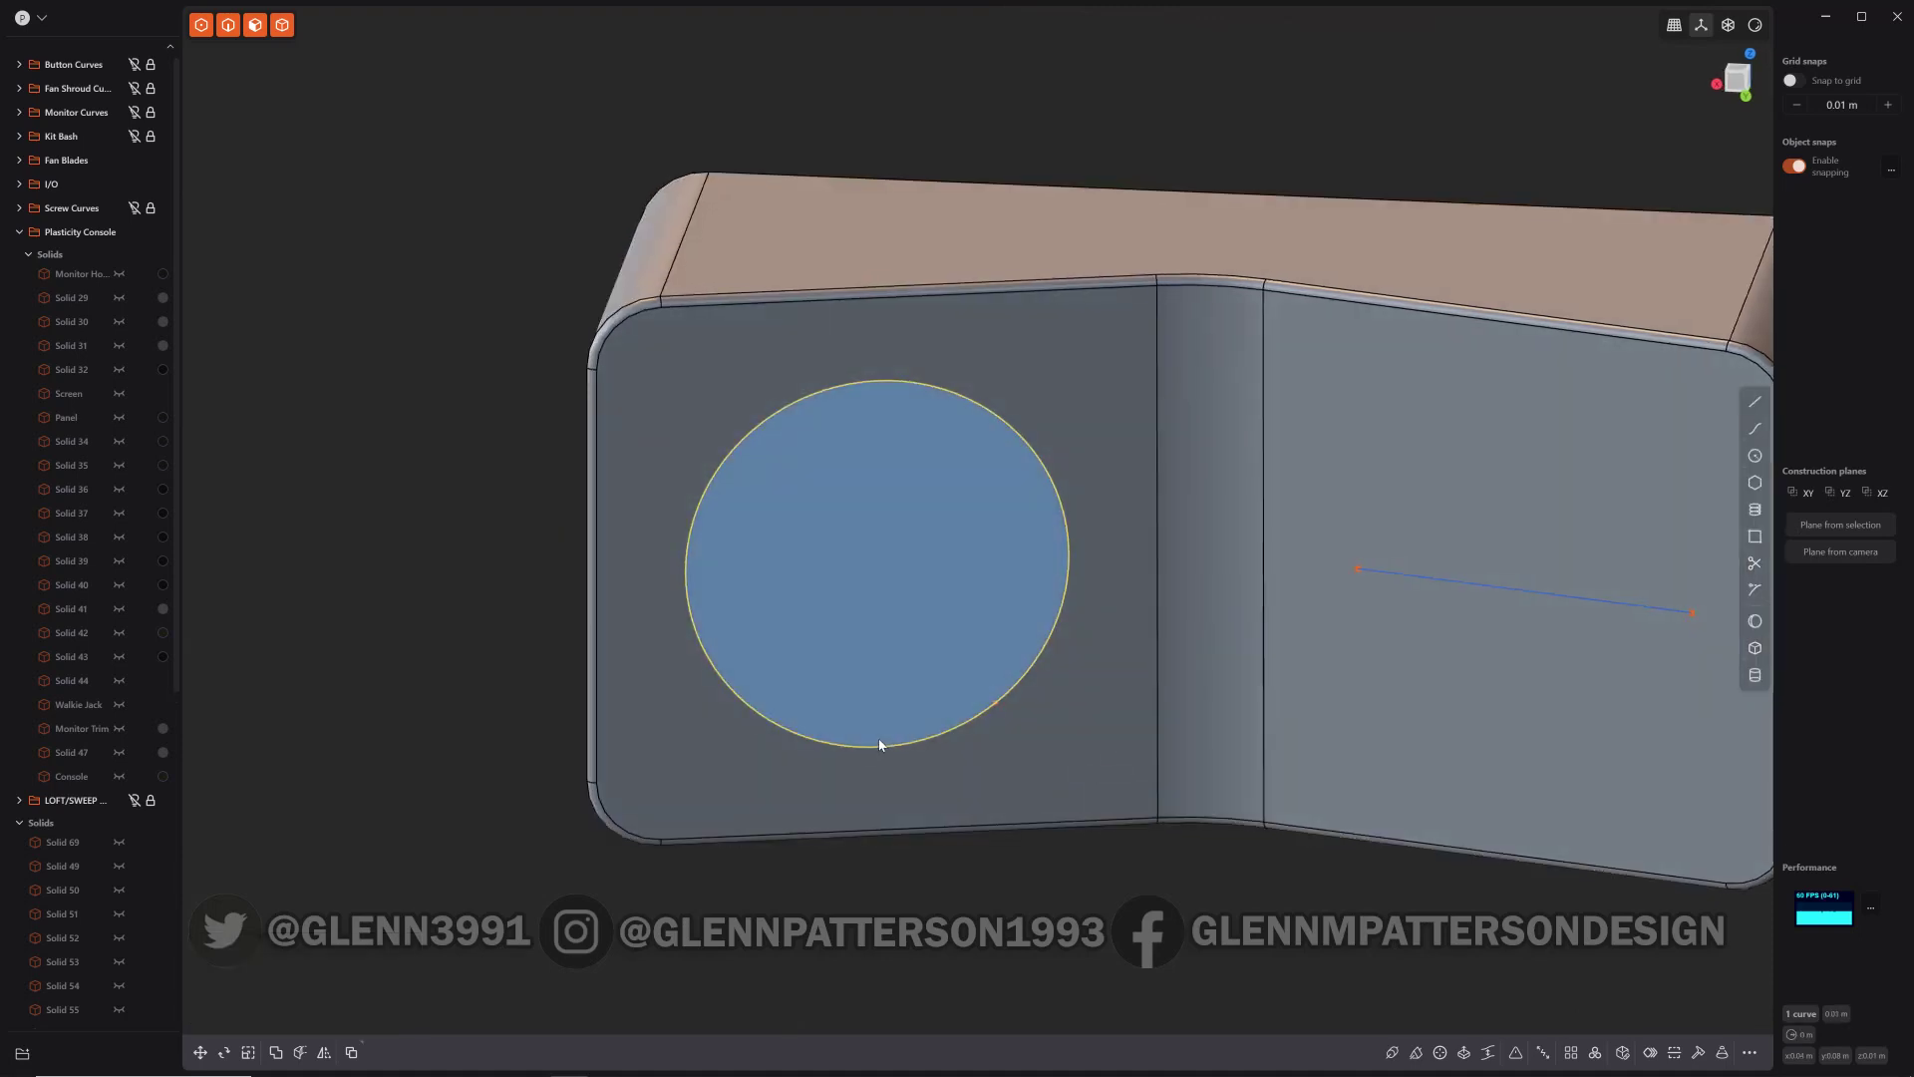
Step: Create a pipe along the circle with a section size of 0.0003 m
key(p)
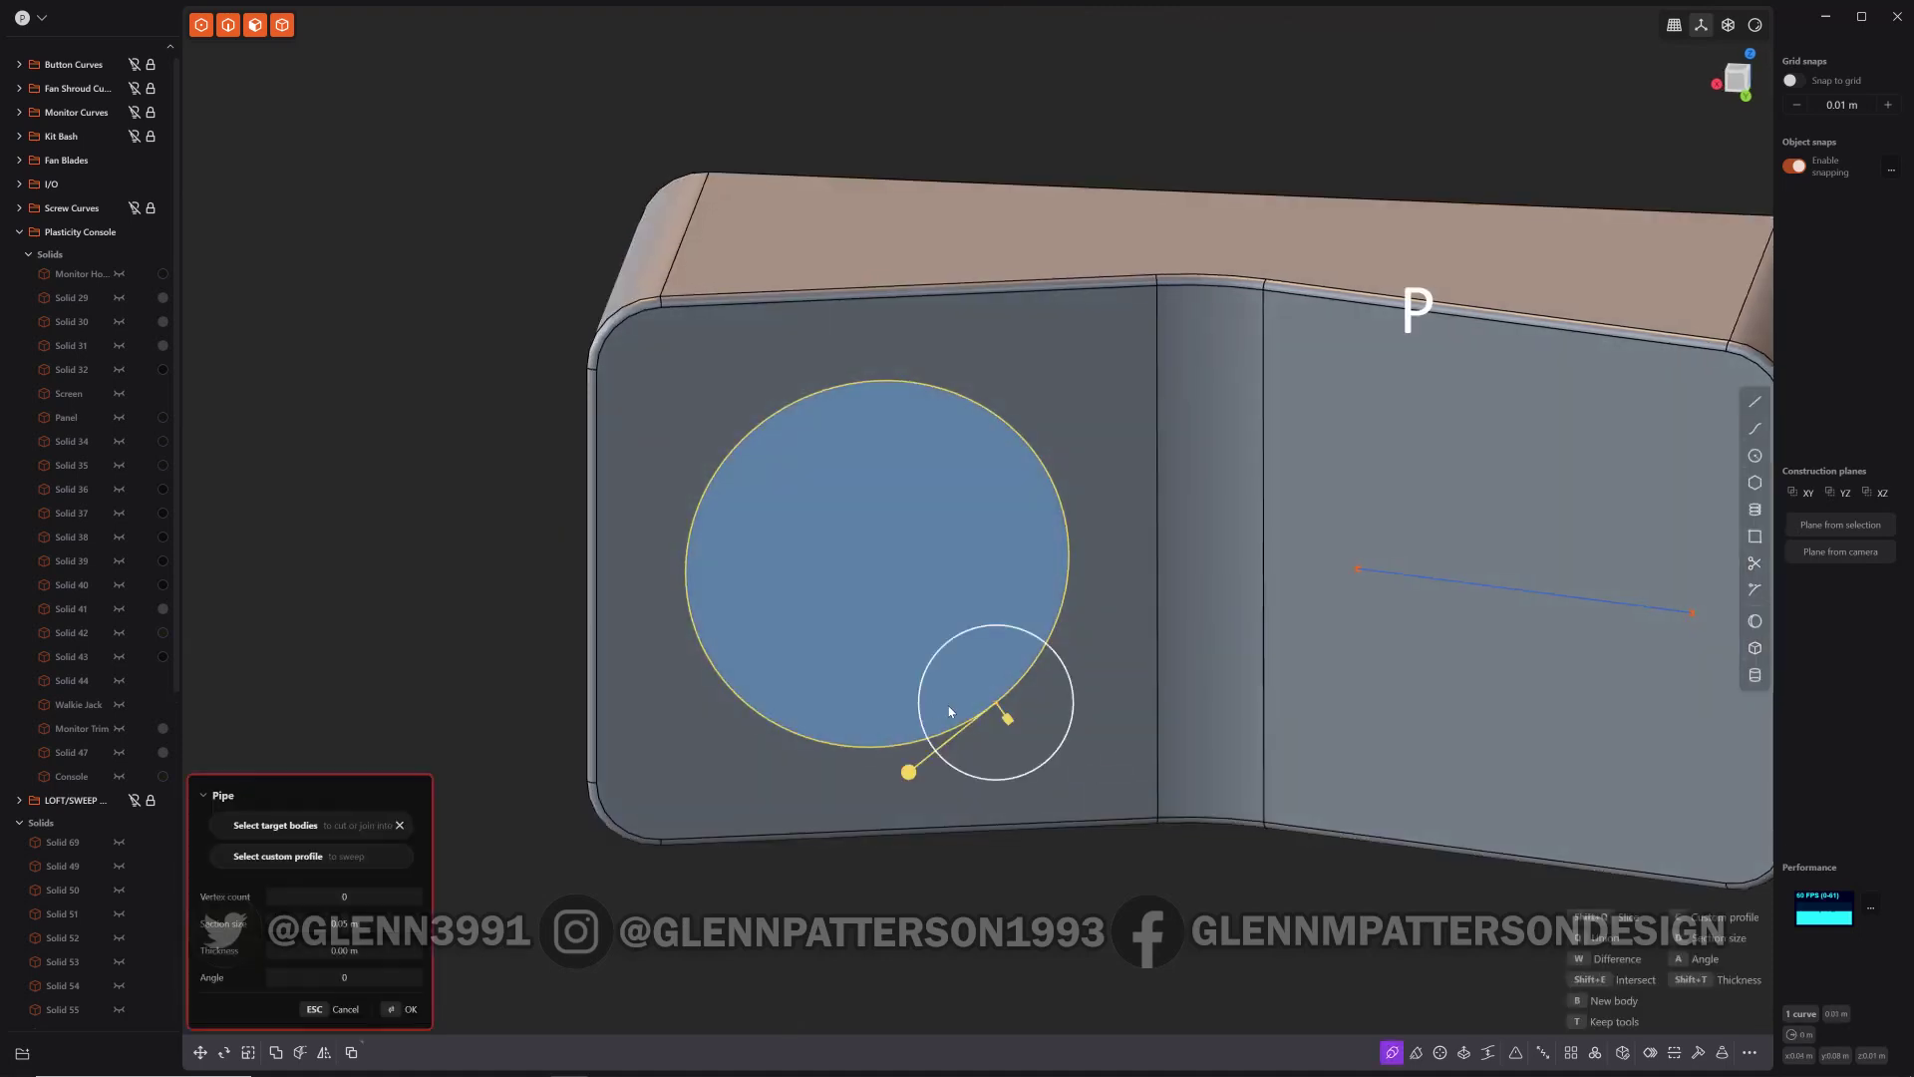
click(387, 923)
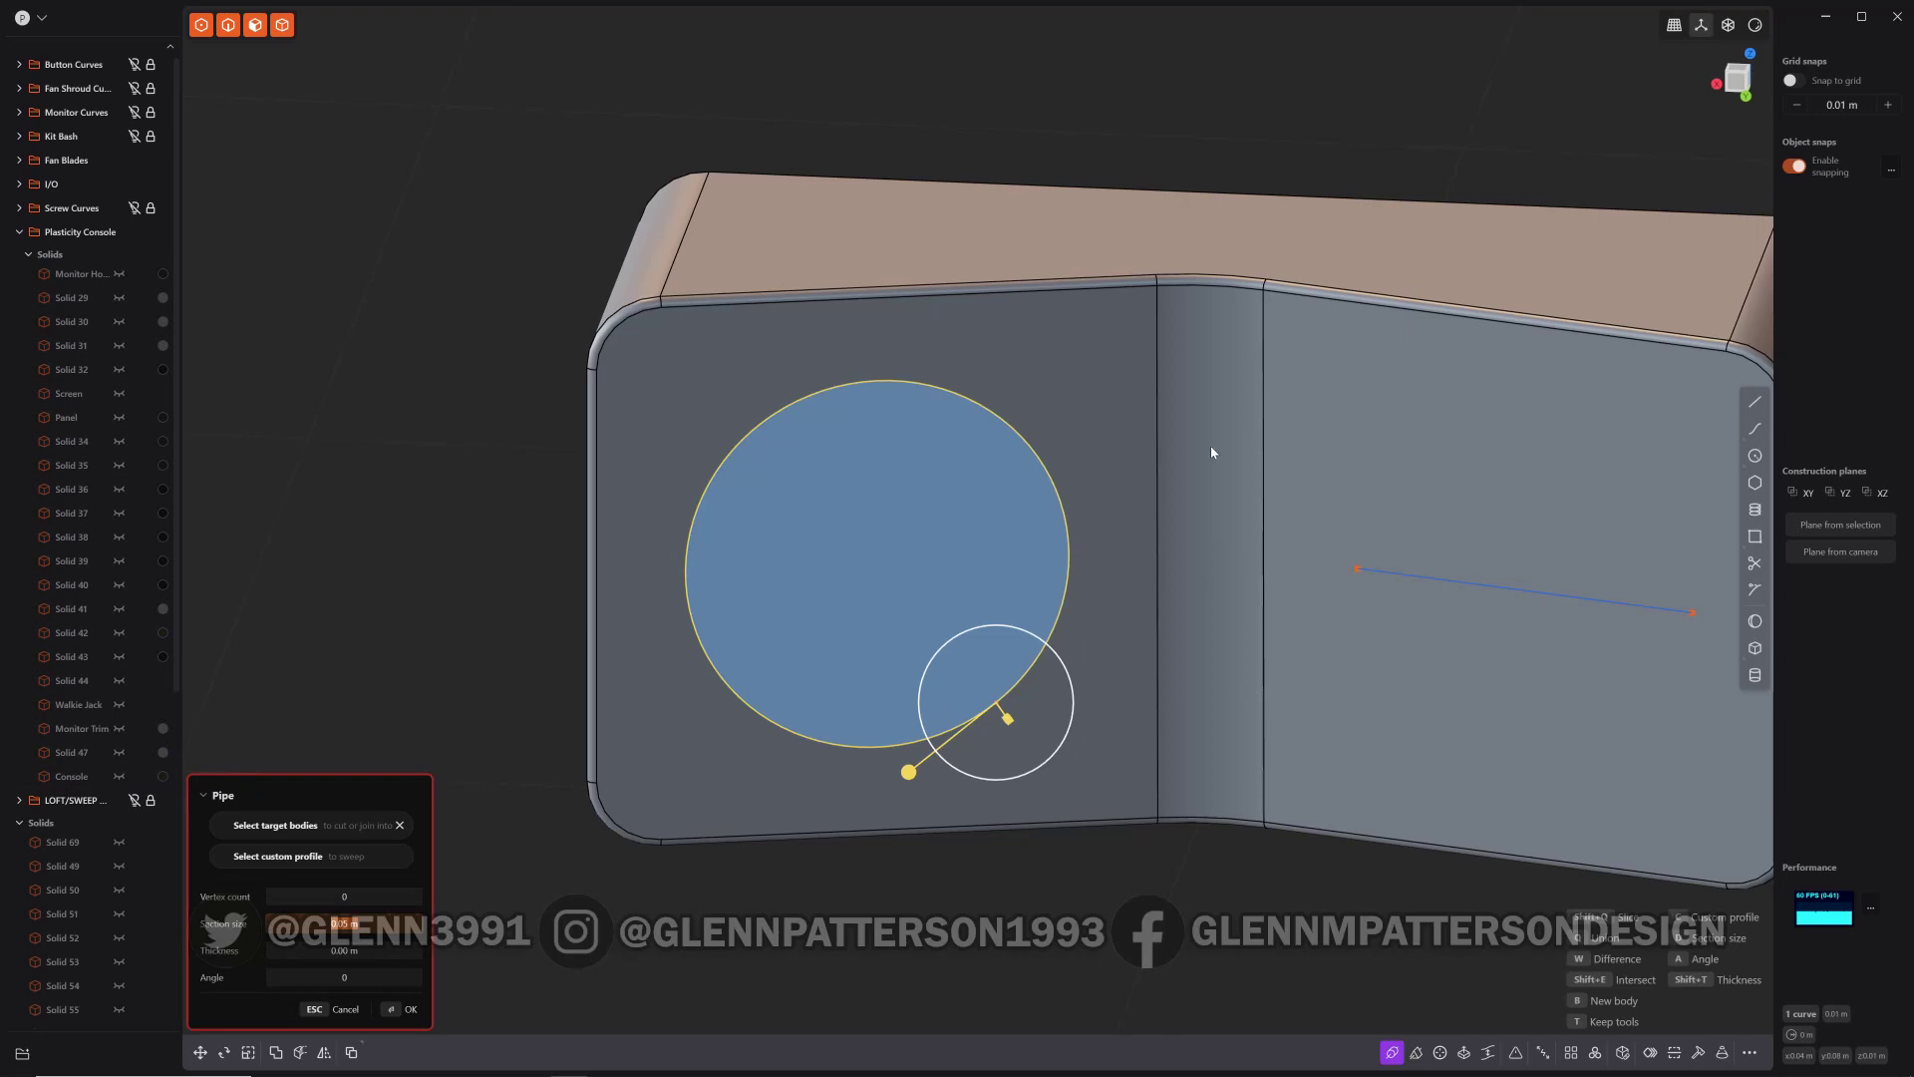
text(0.003)
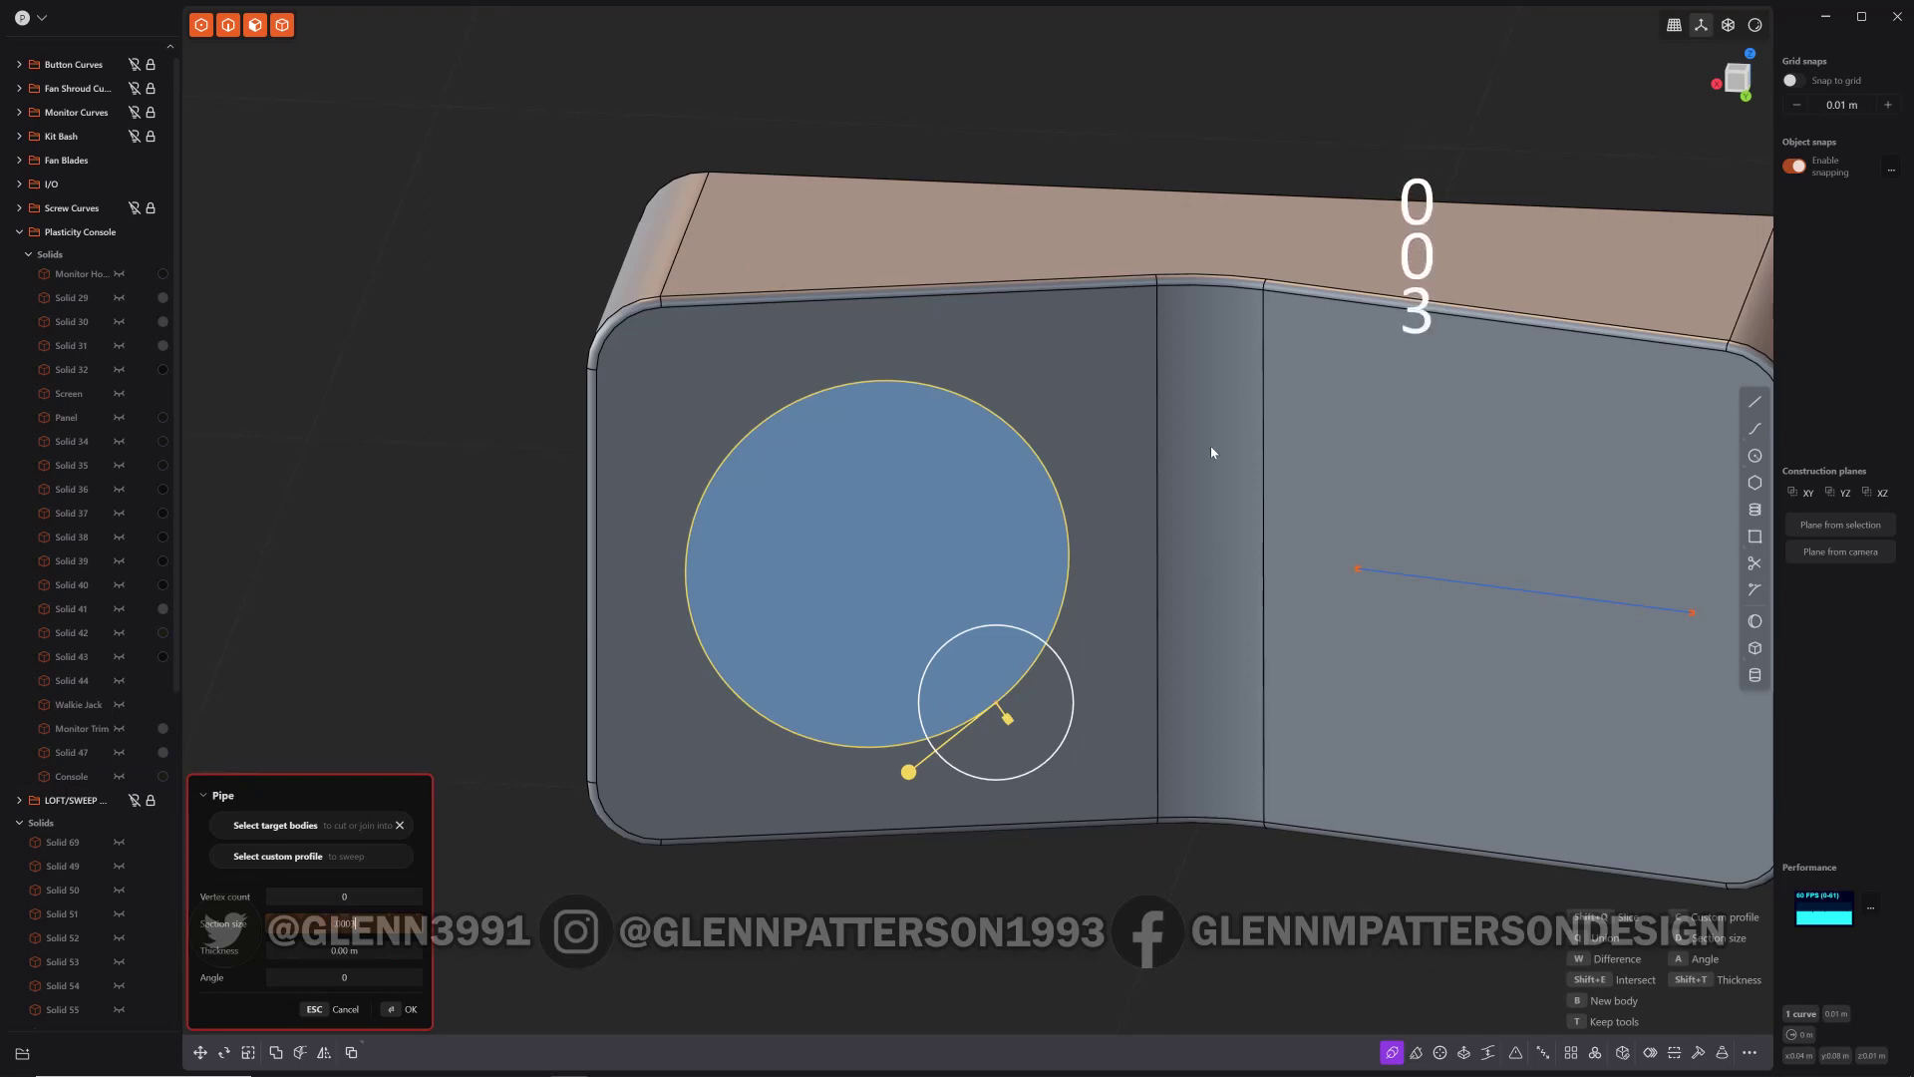
key(Return)
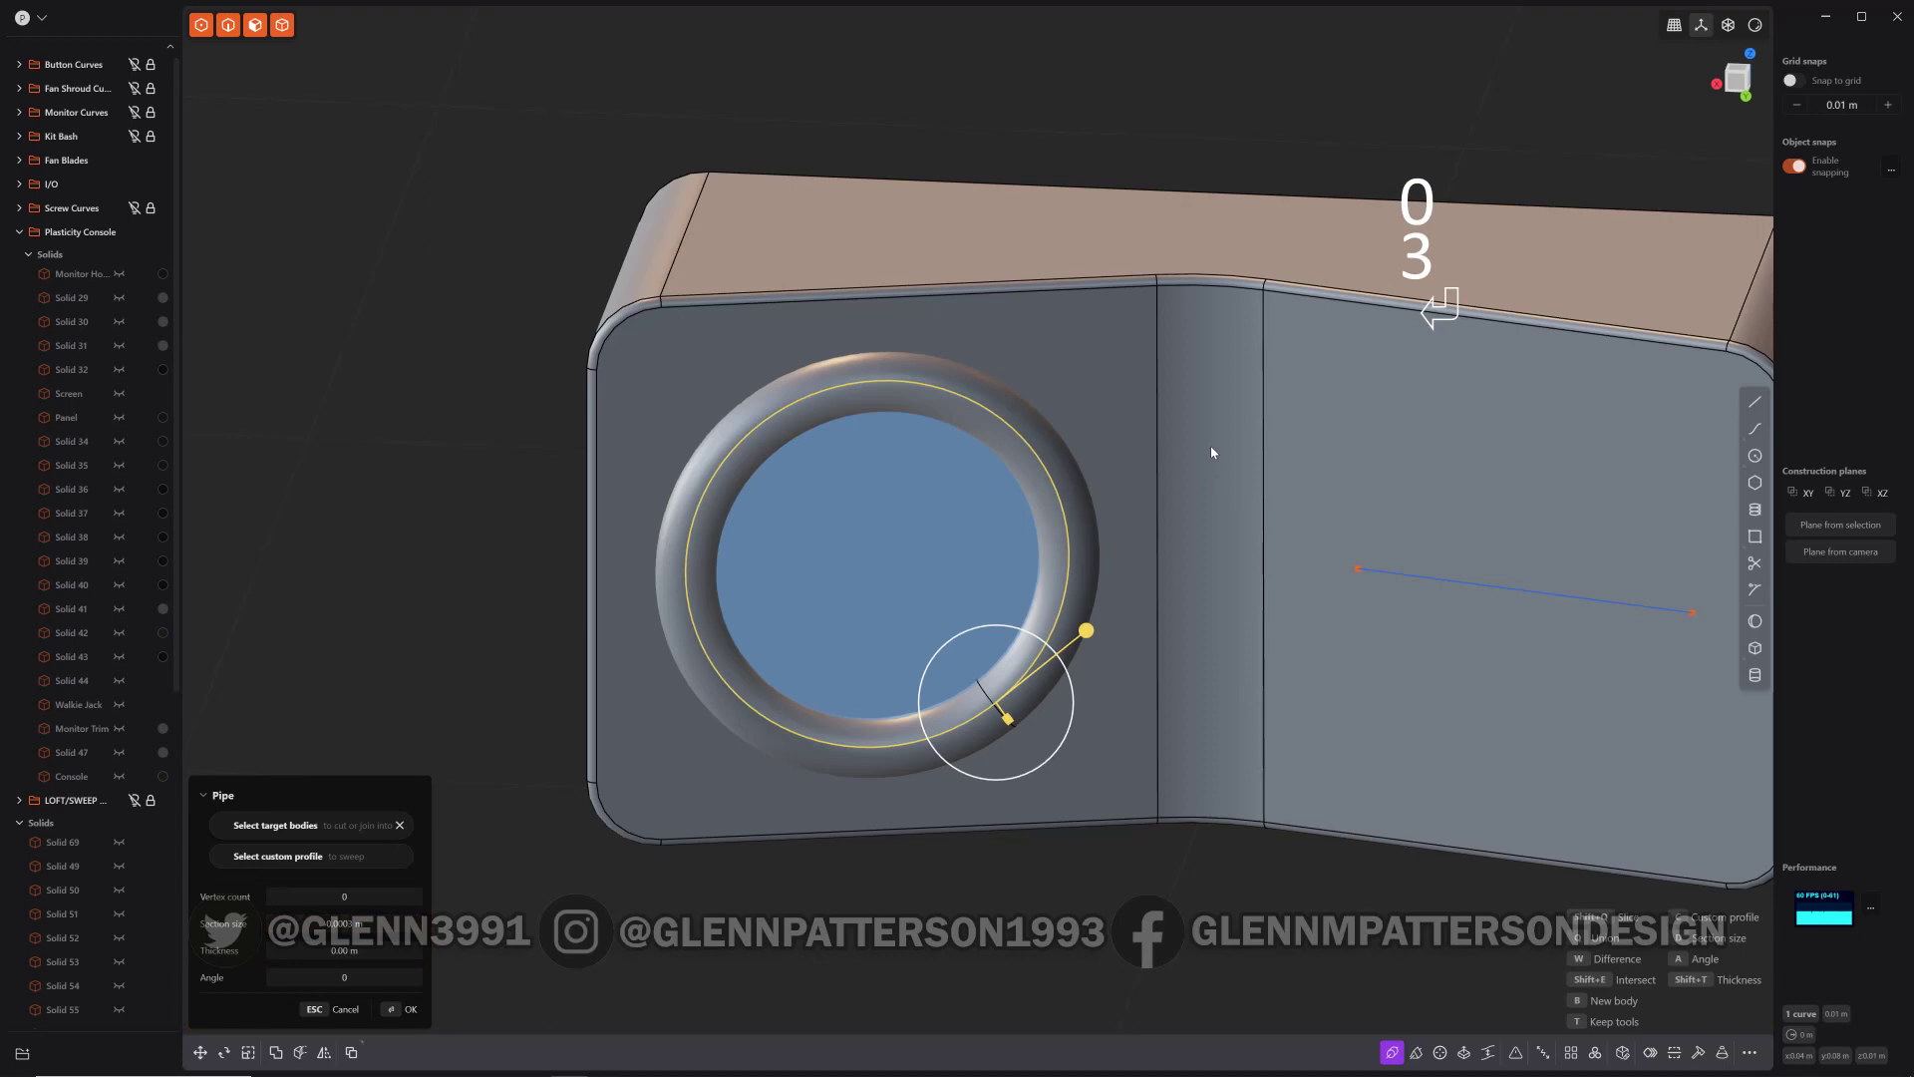
right_click(1092, 946)
Step: Create a pipe along the line on the right front face as a new body with a section size of 0.0003 m
click(1515, 594)
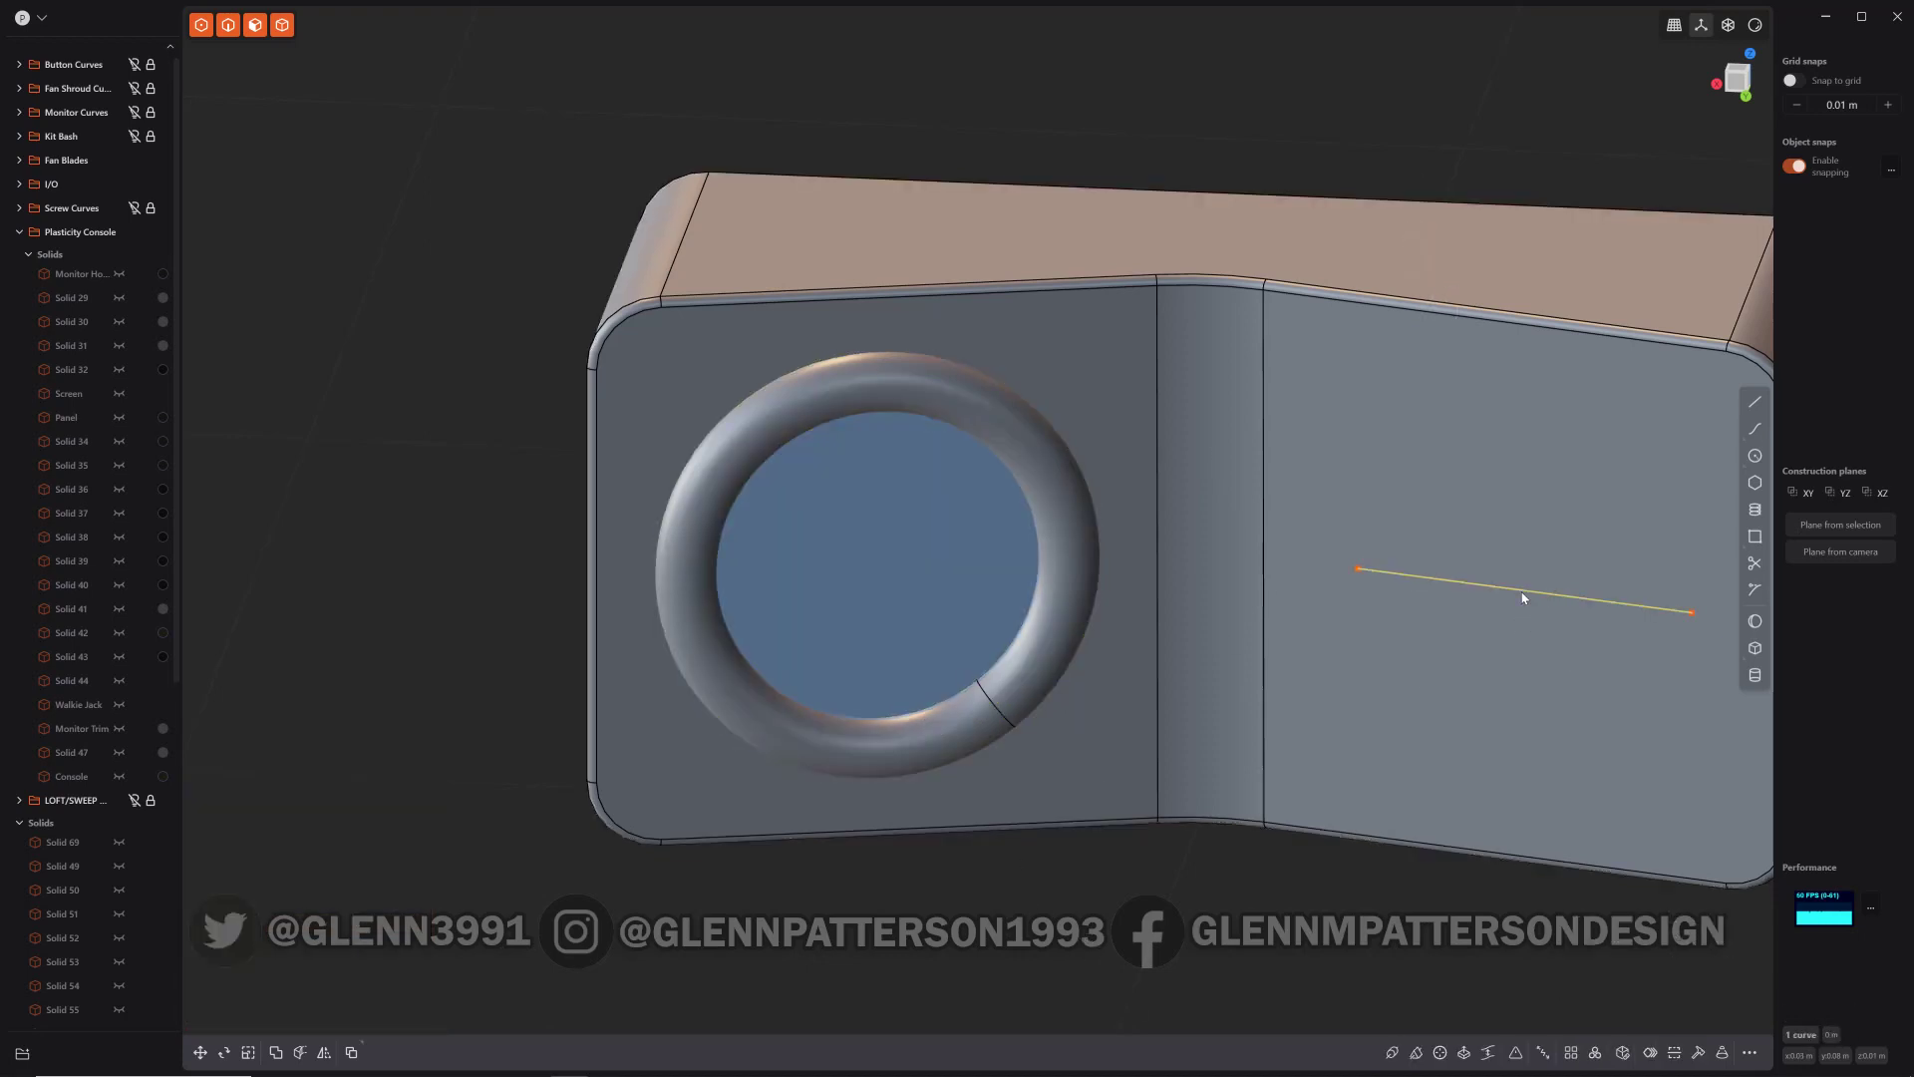
key(p)
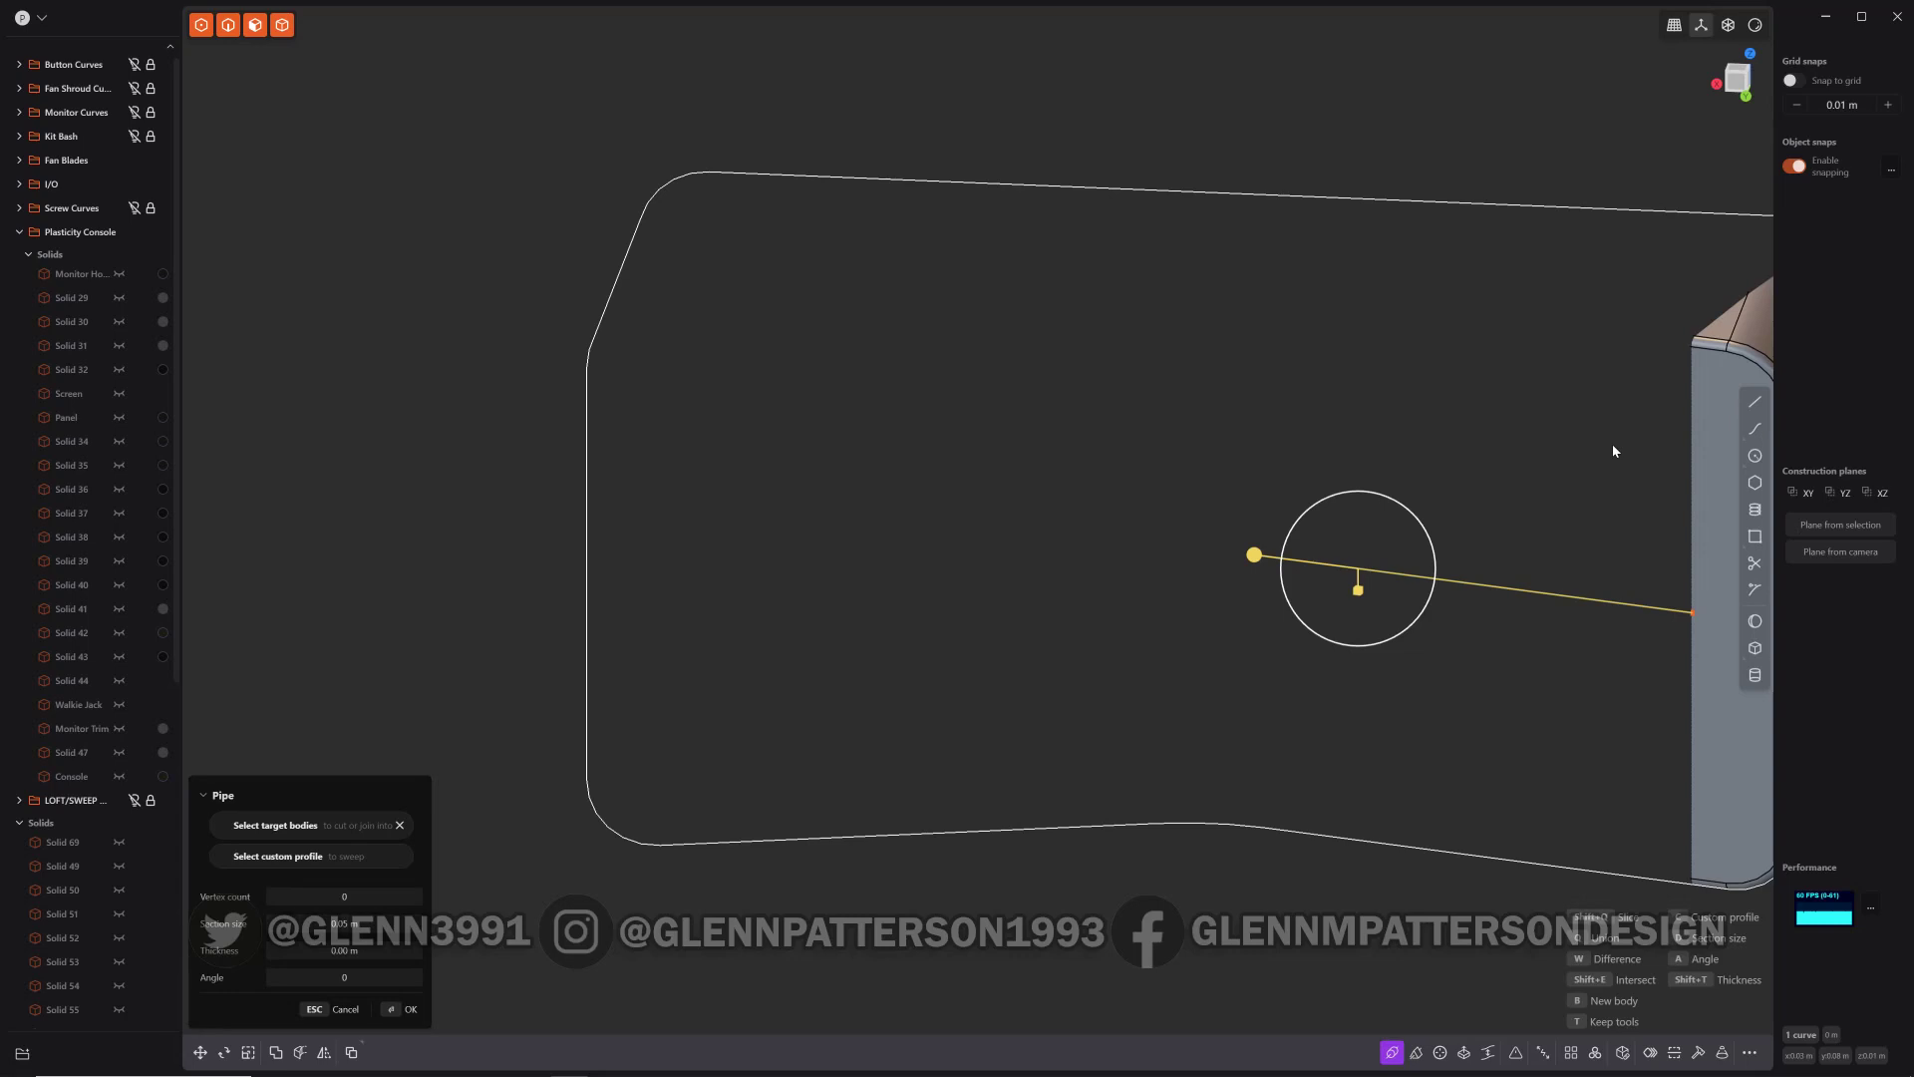
key(b)
click(394, 925)
text(0.003)
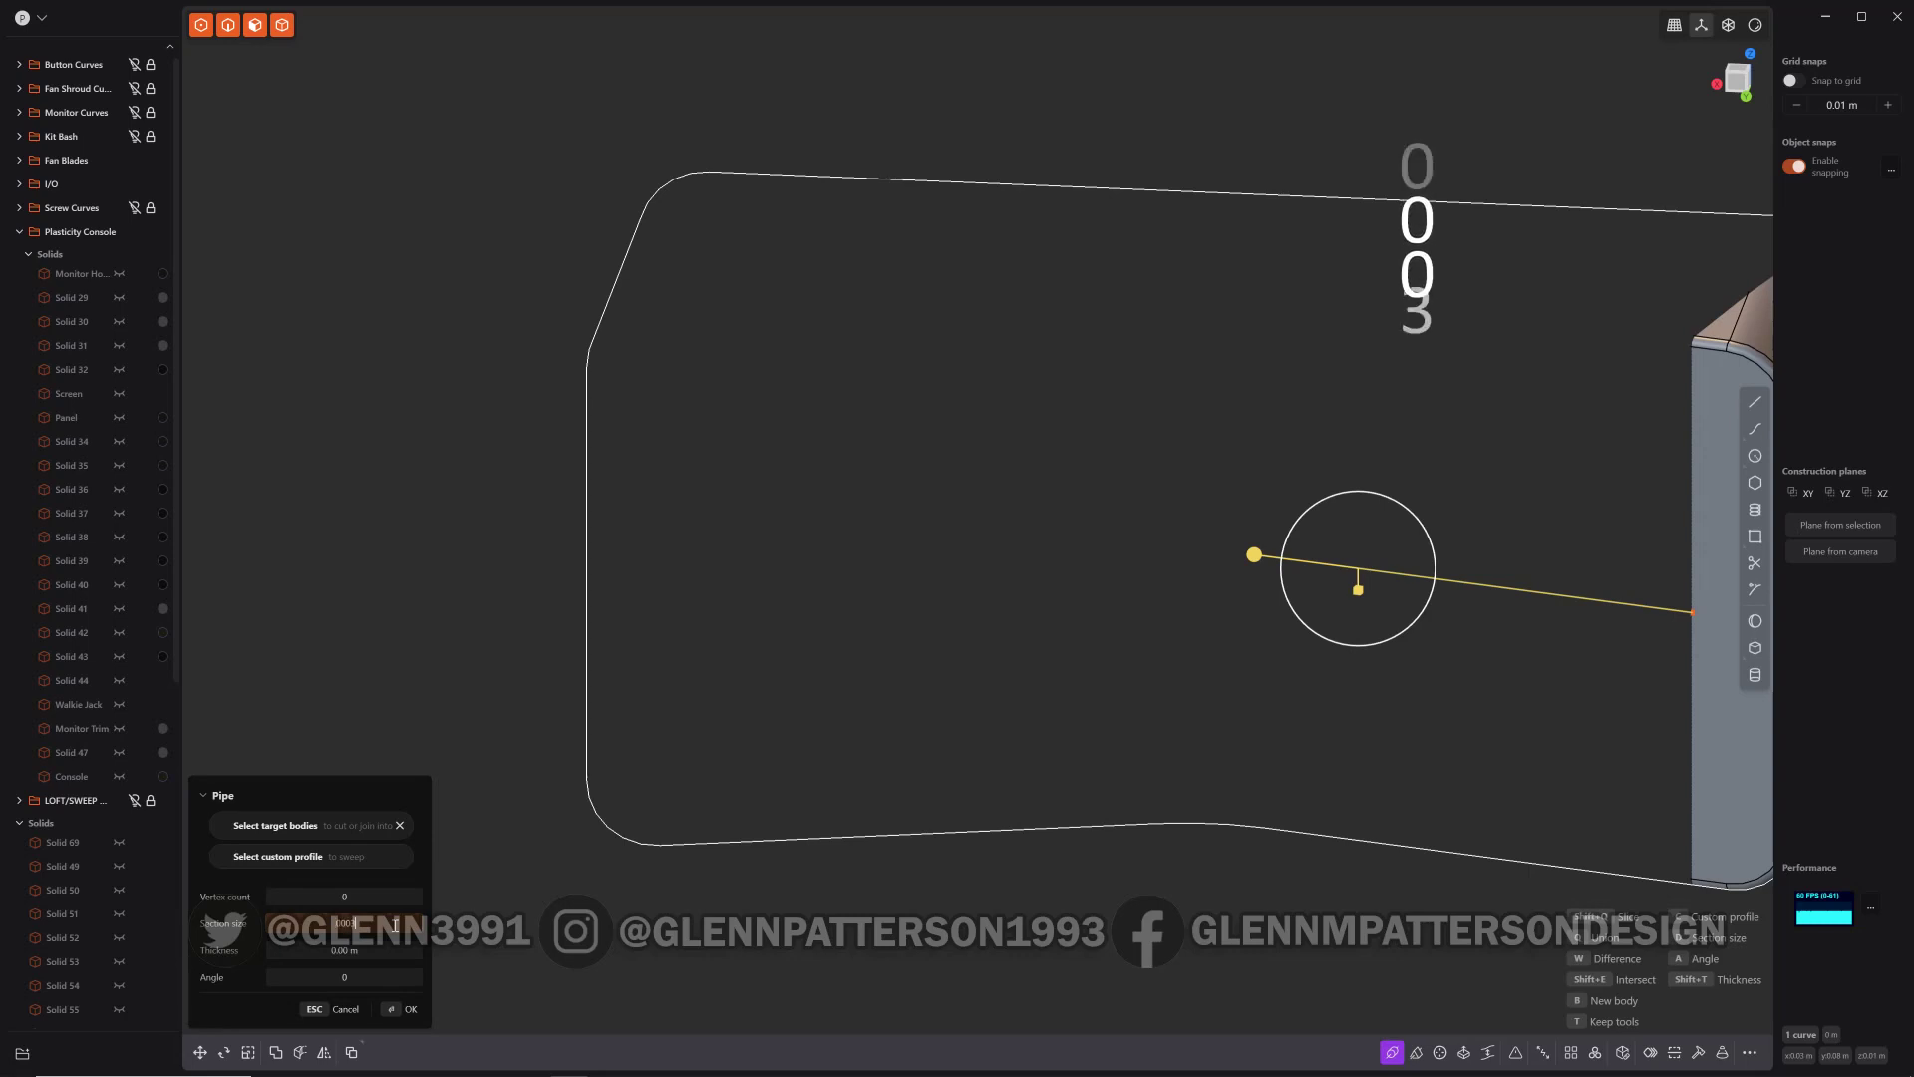
key(Return)
right_click(1260, 768)
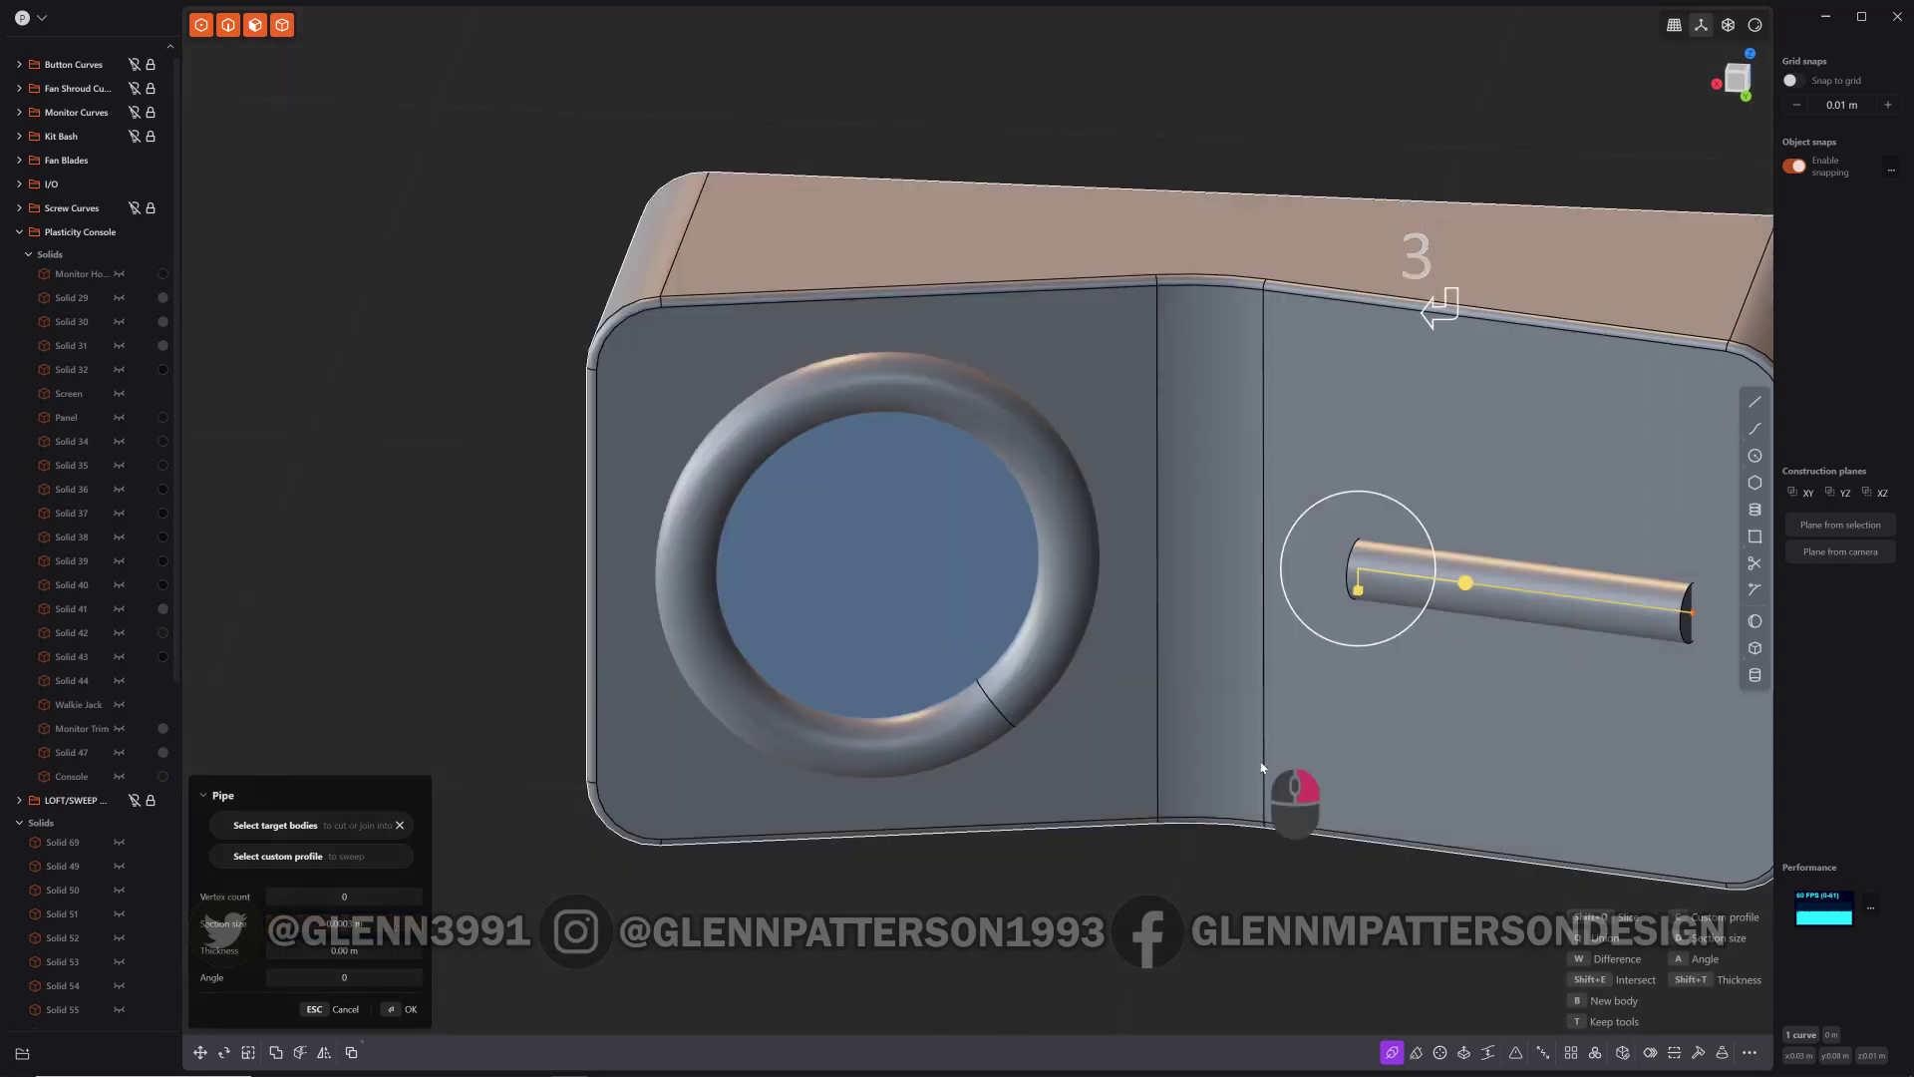
Step: Fillet both end edges of the straight pipe to give it fully rounded ends
shift+middle_drag(1342, 706, 855, 673)
click(1195, 571)
key(b)
shift+click(863, 531)
drag(870, 537, 841, 524)
key(Return)
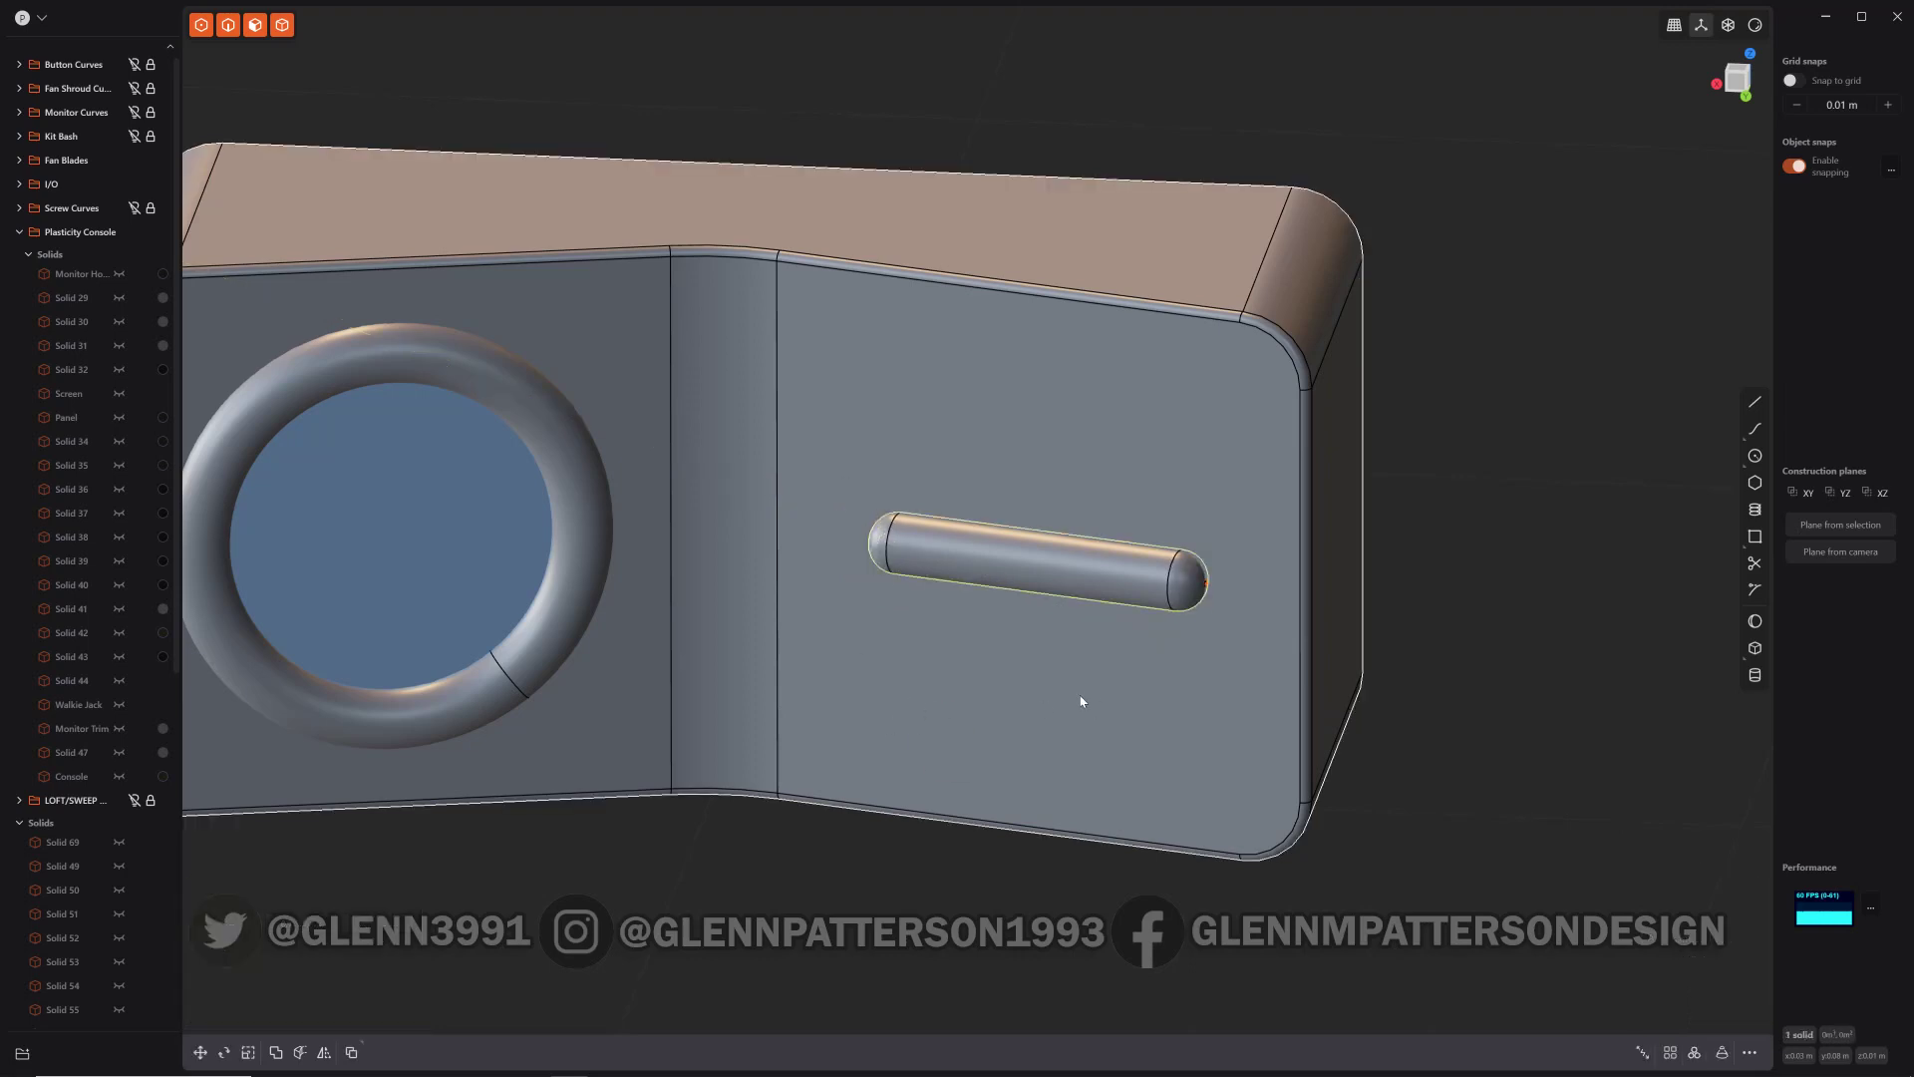
Step: Subtract the ring pipe and the straight pipe from the switch body with a Boolean operation
shift+middle_drag(499, 632, 806, 594)
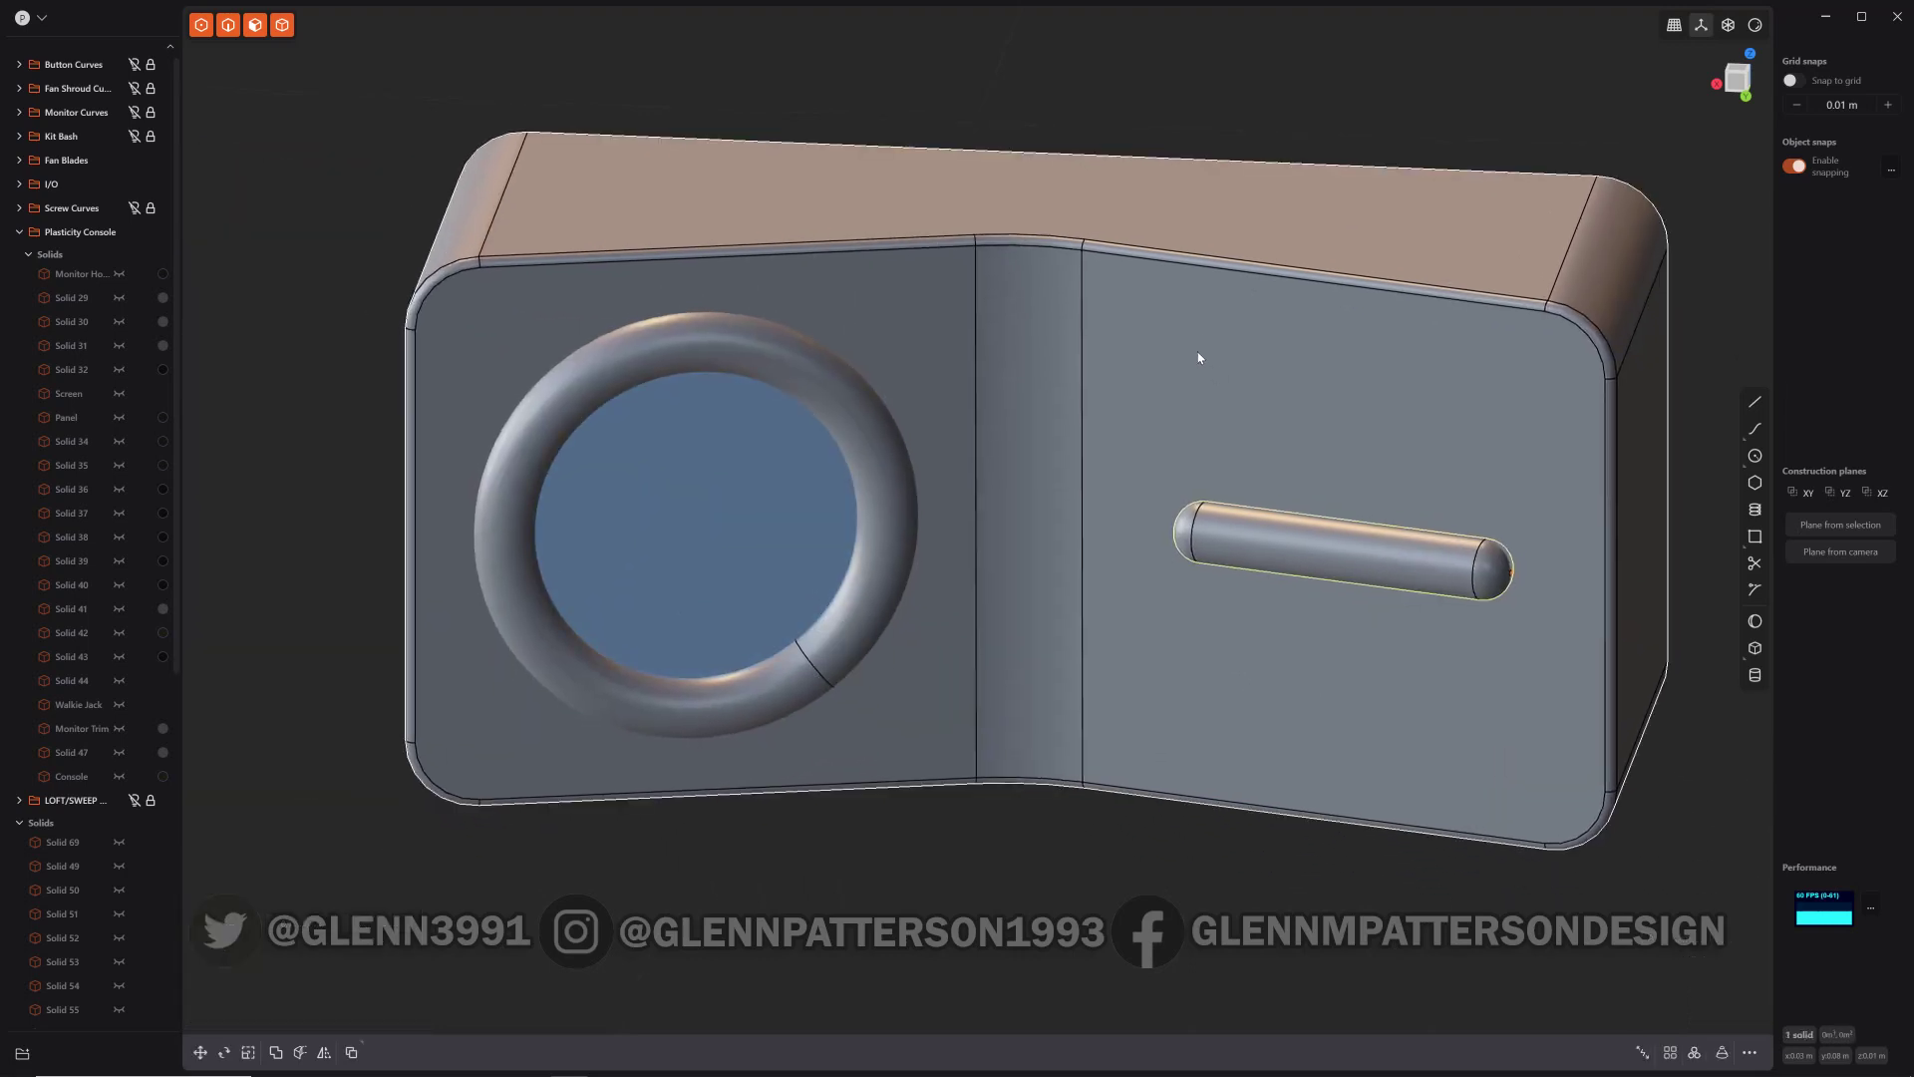
click(1239, 369)
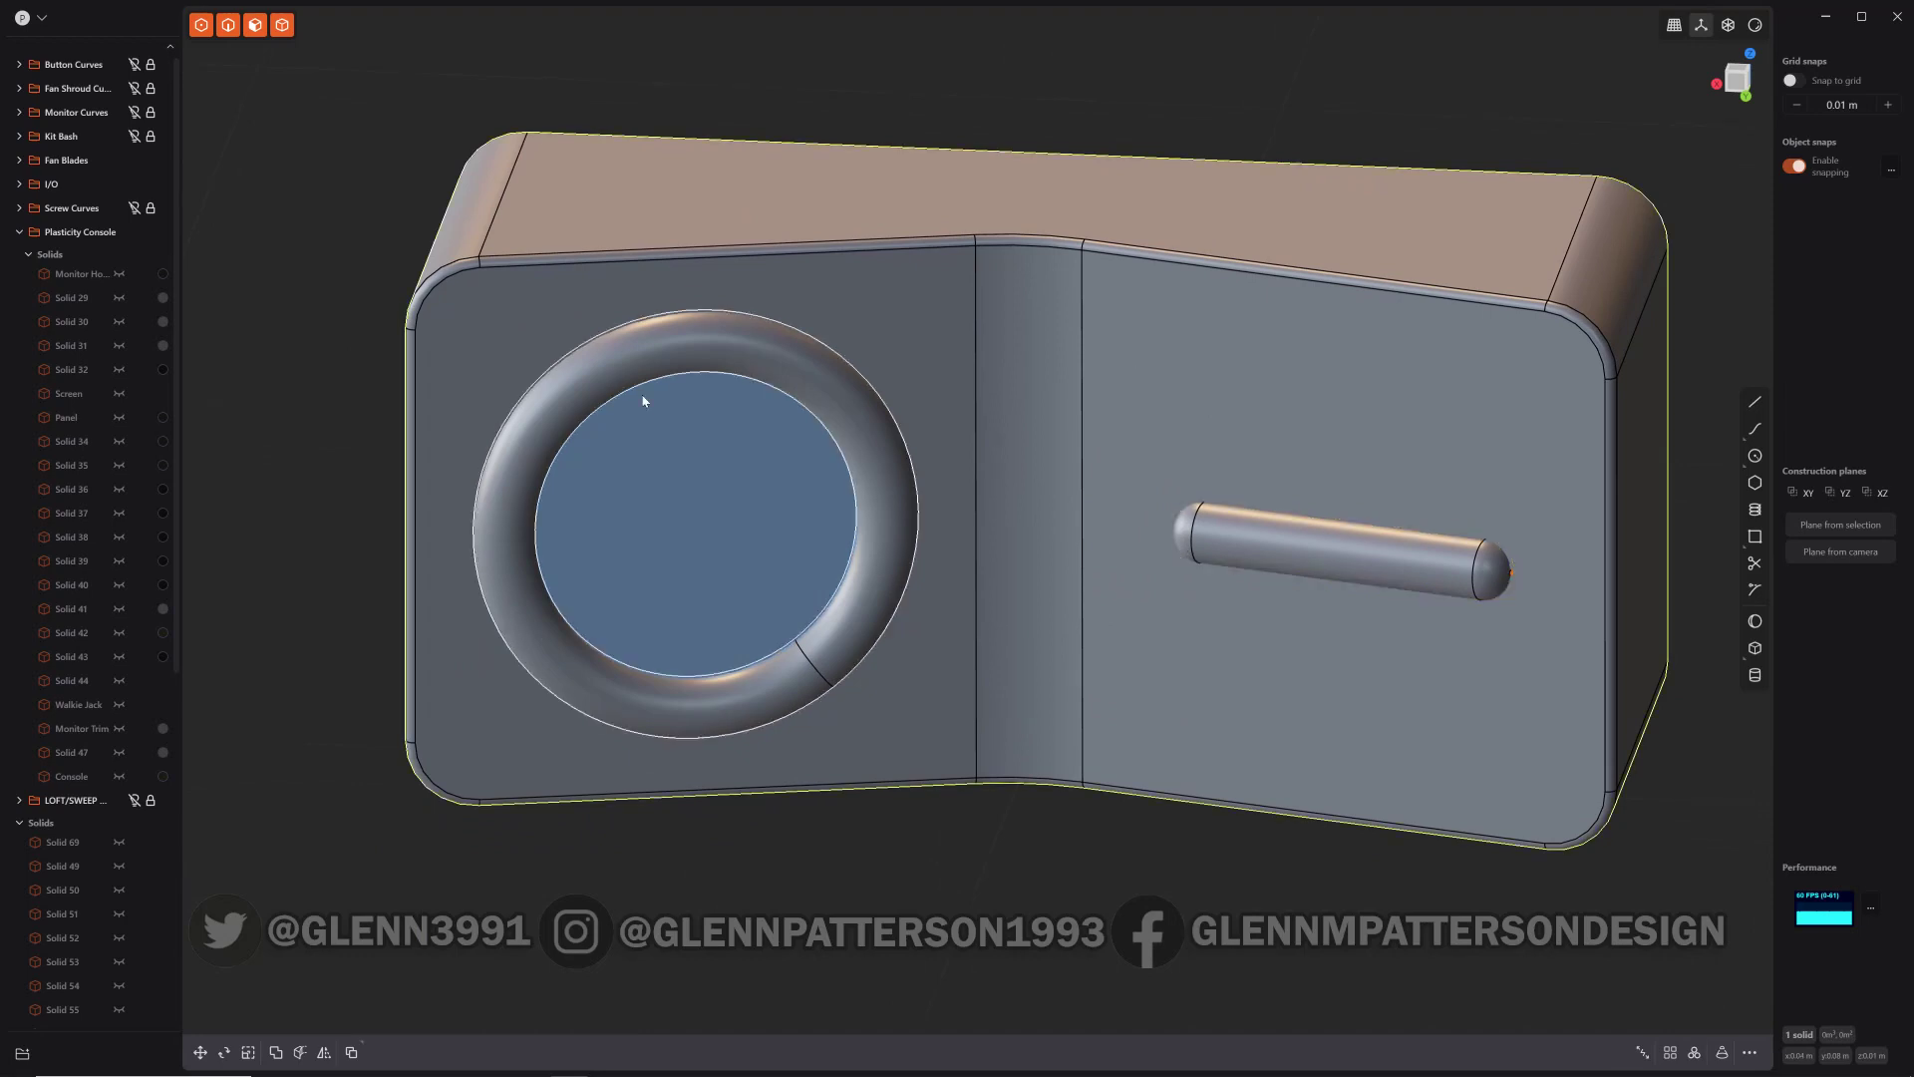
click(913, 543)
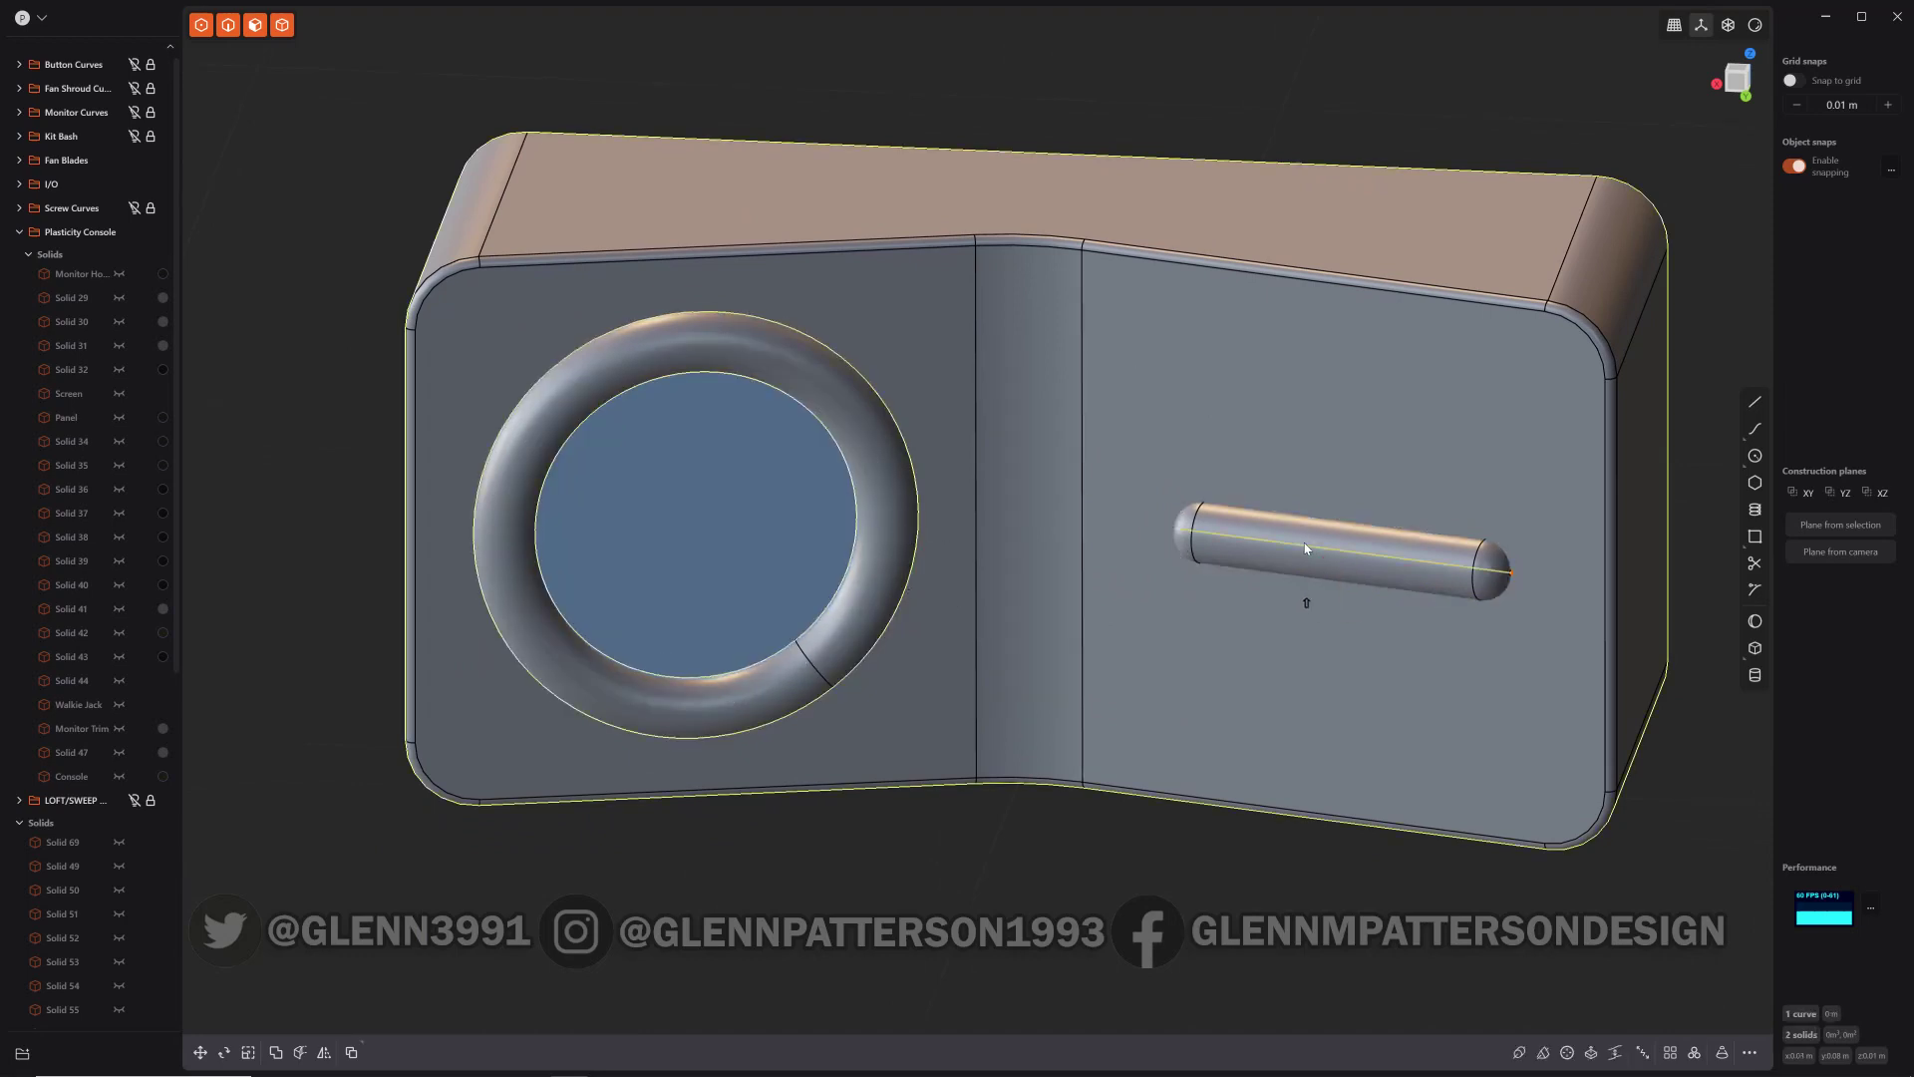
key(ctrl+z)
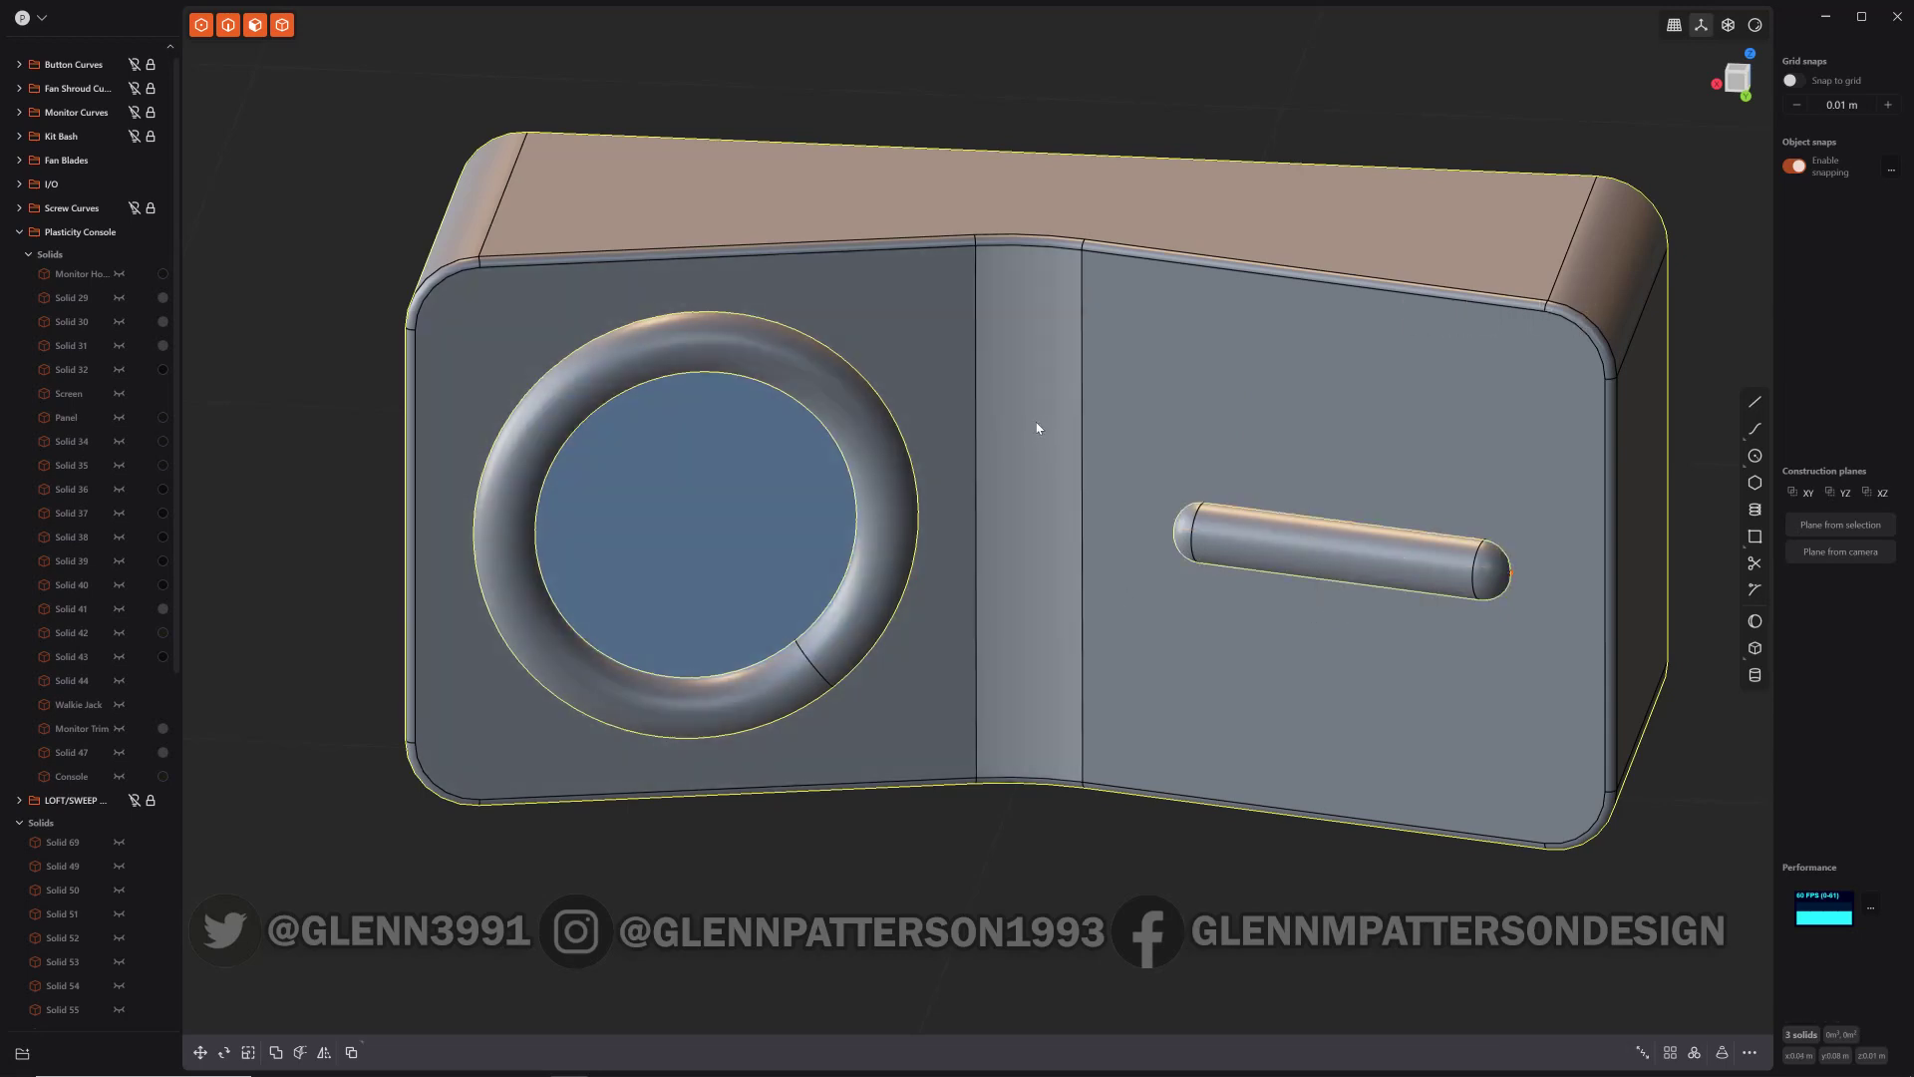
key(q)
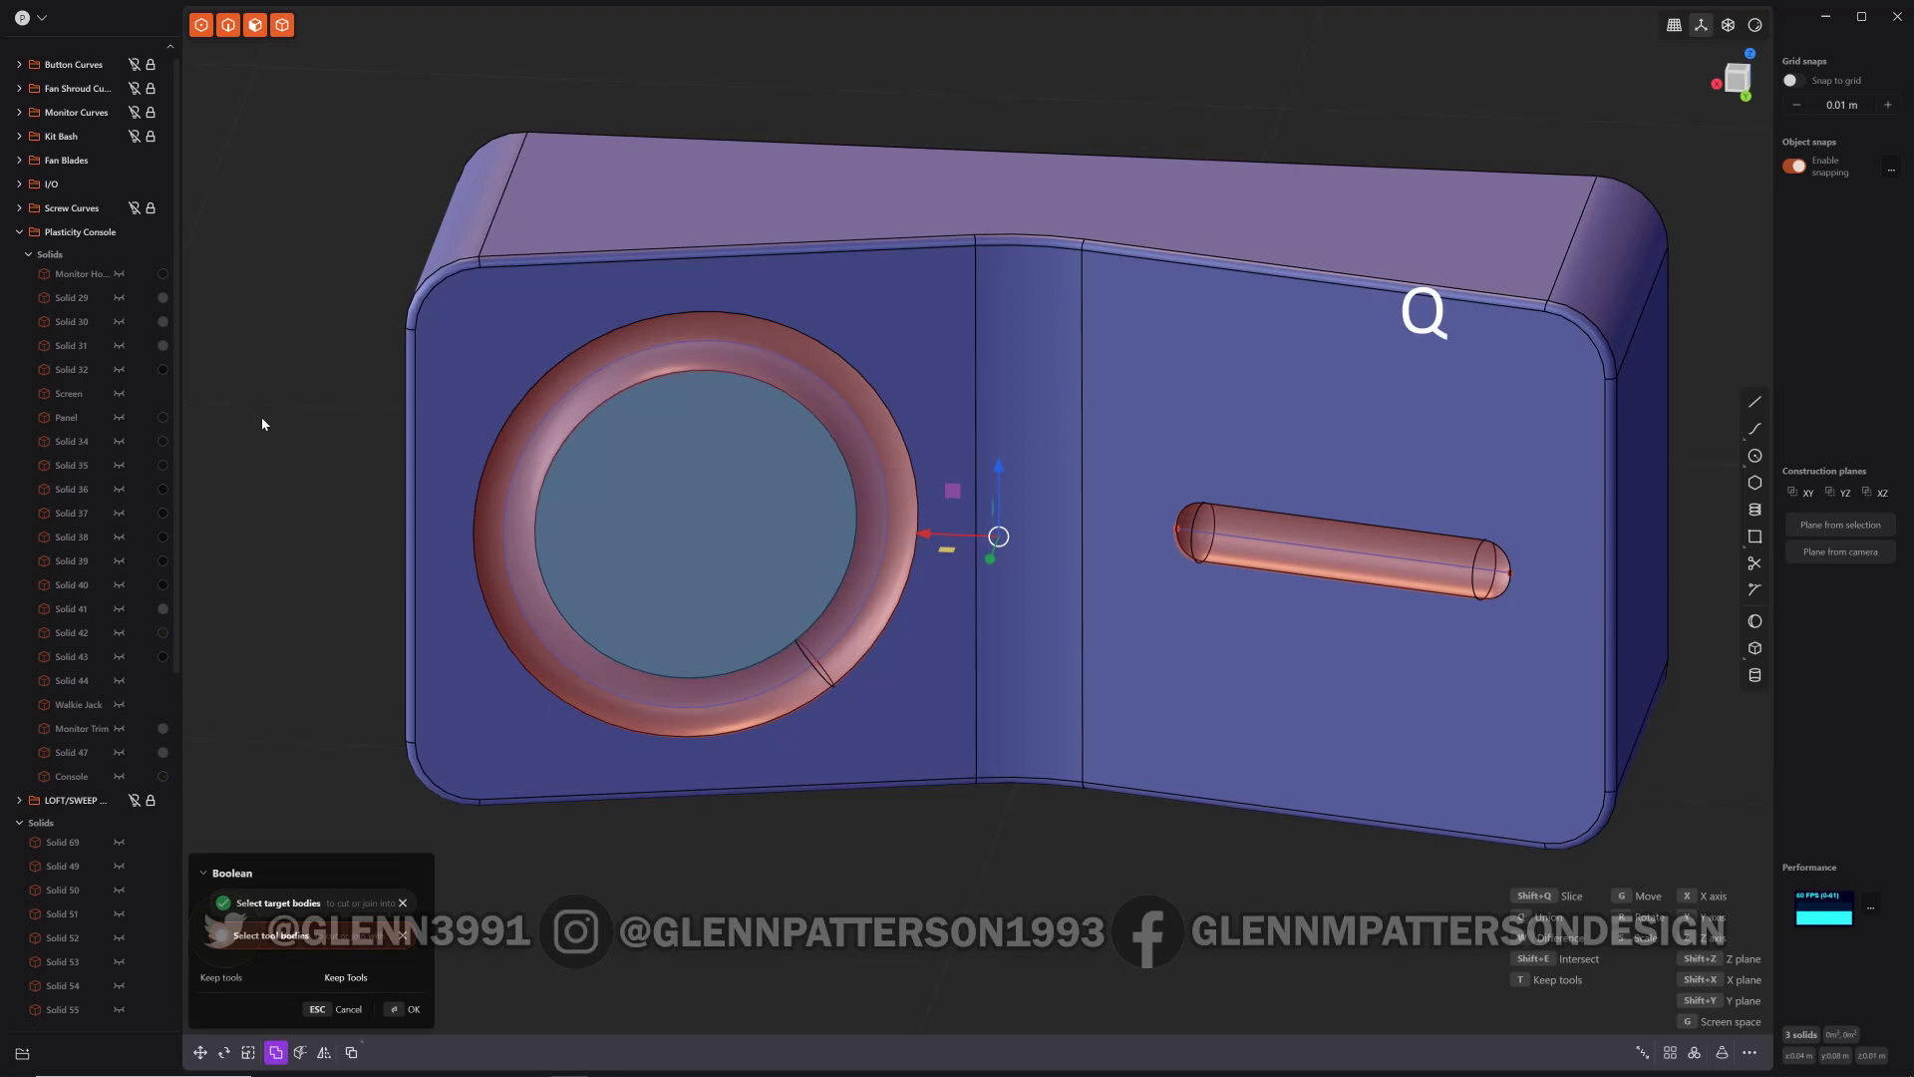
key(Return)
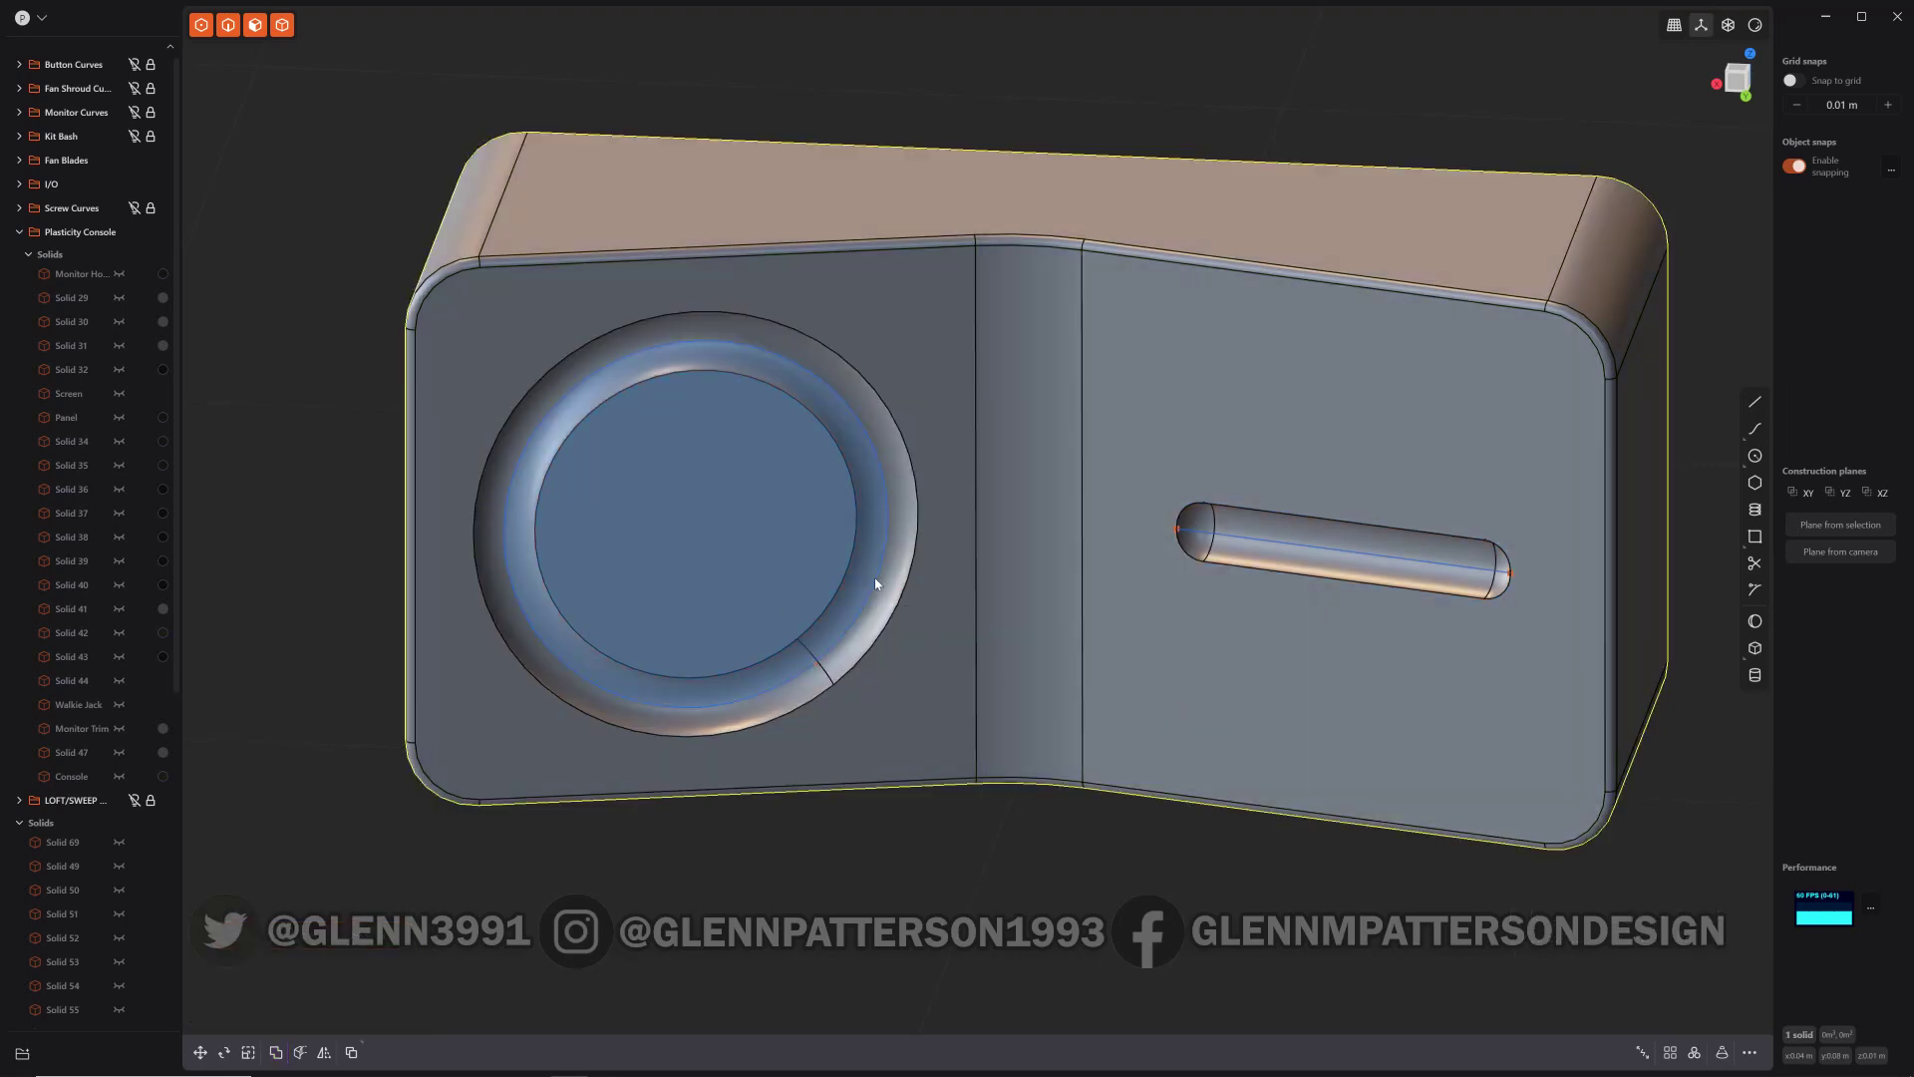
Step: Delete the circle and line curves left in the two grooves
click(877, 585)
shift+click(1268, 541)
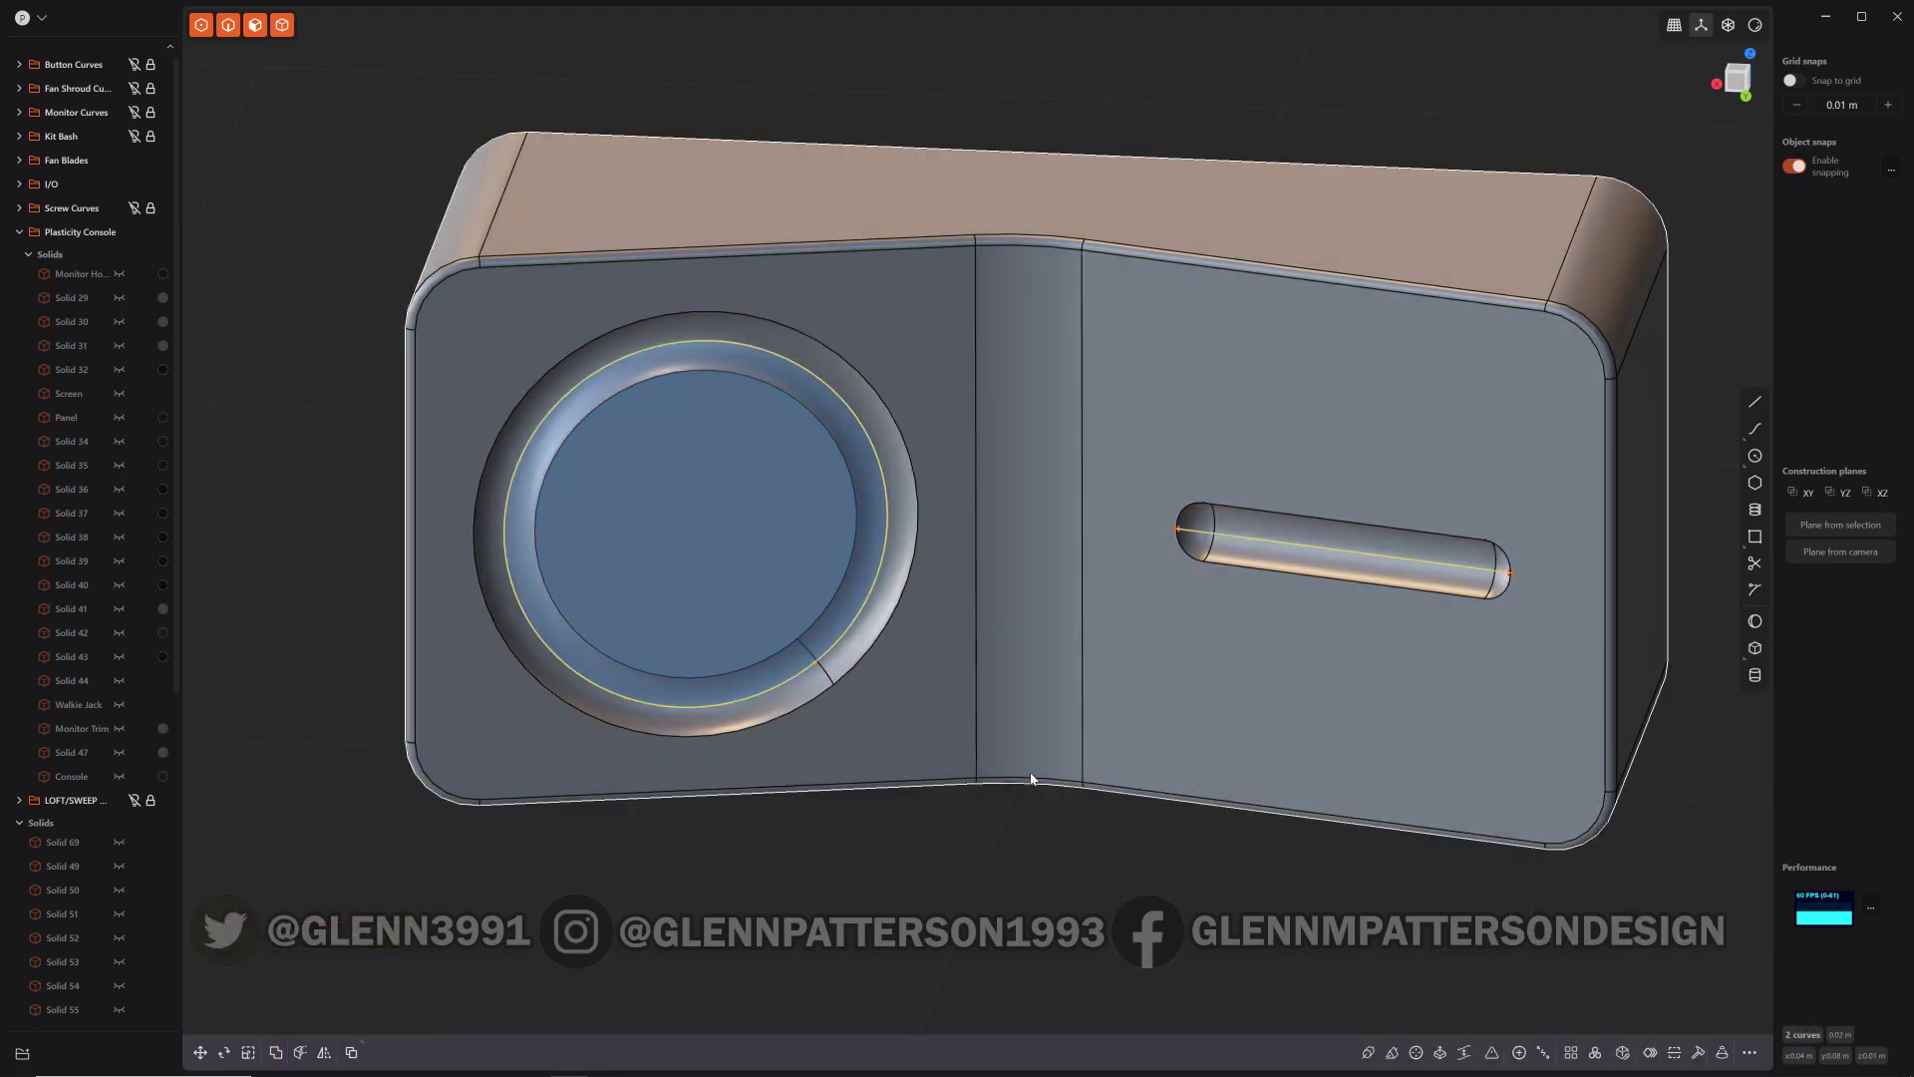
key(x)
Step: Select the flat areas of both angled front faces, convert them to their boundary edges and start a fillet
click(927, 466)
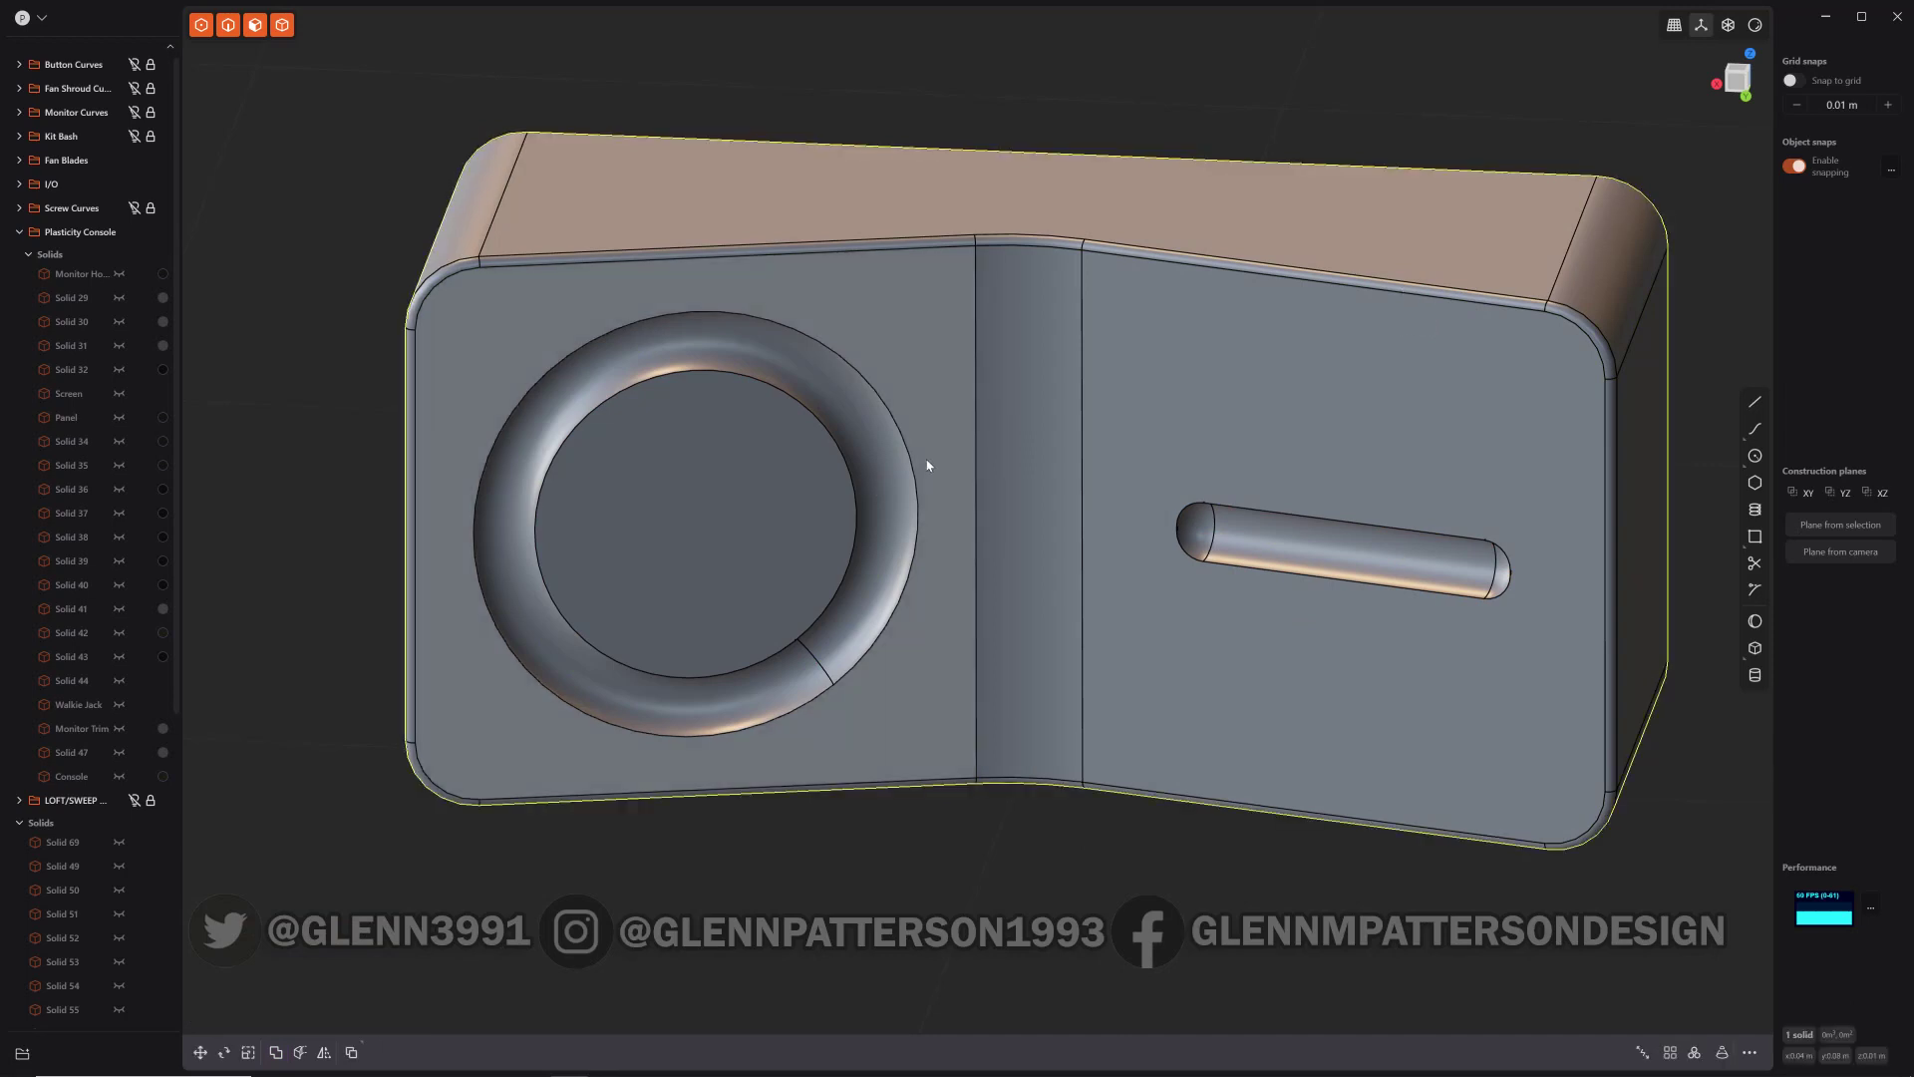
click(927, 466)
key(o)
shift+click(1169, 407)
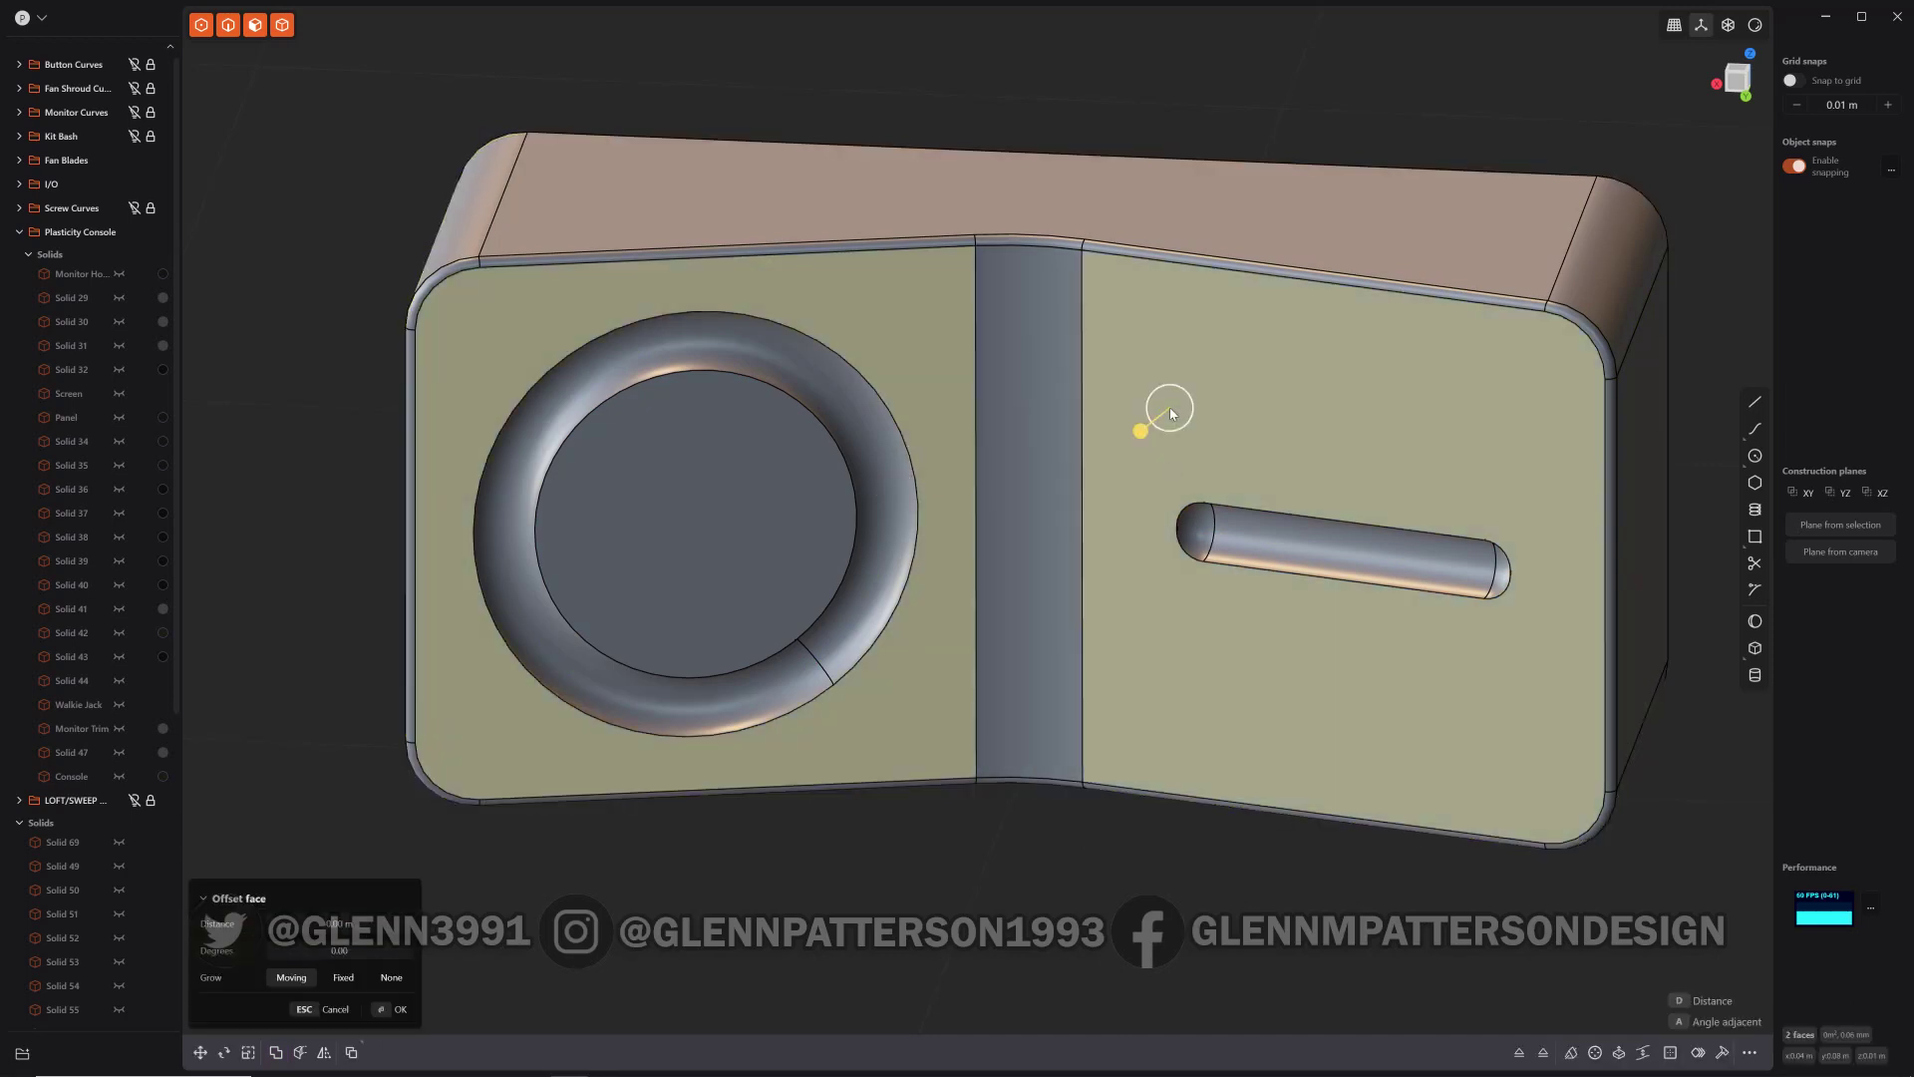
key(ctrl+2)
key(f)
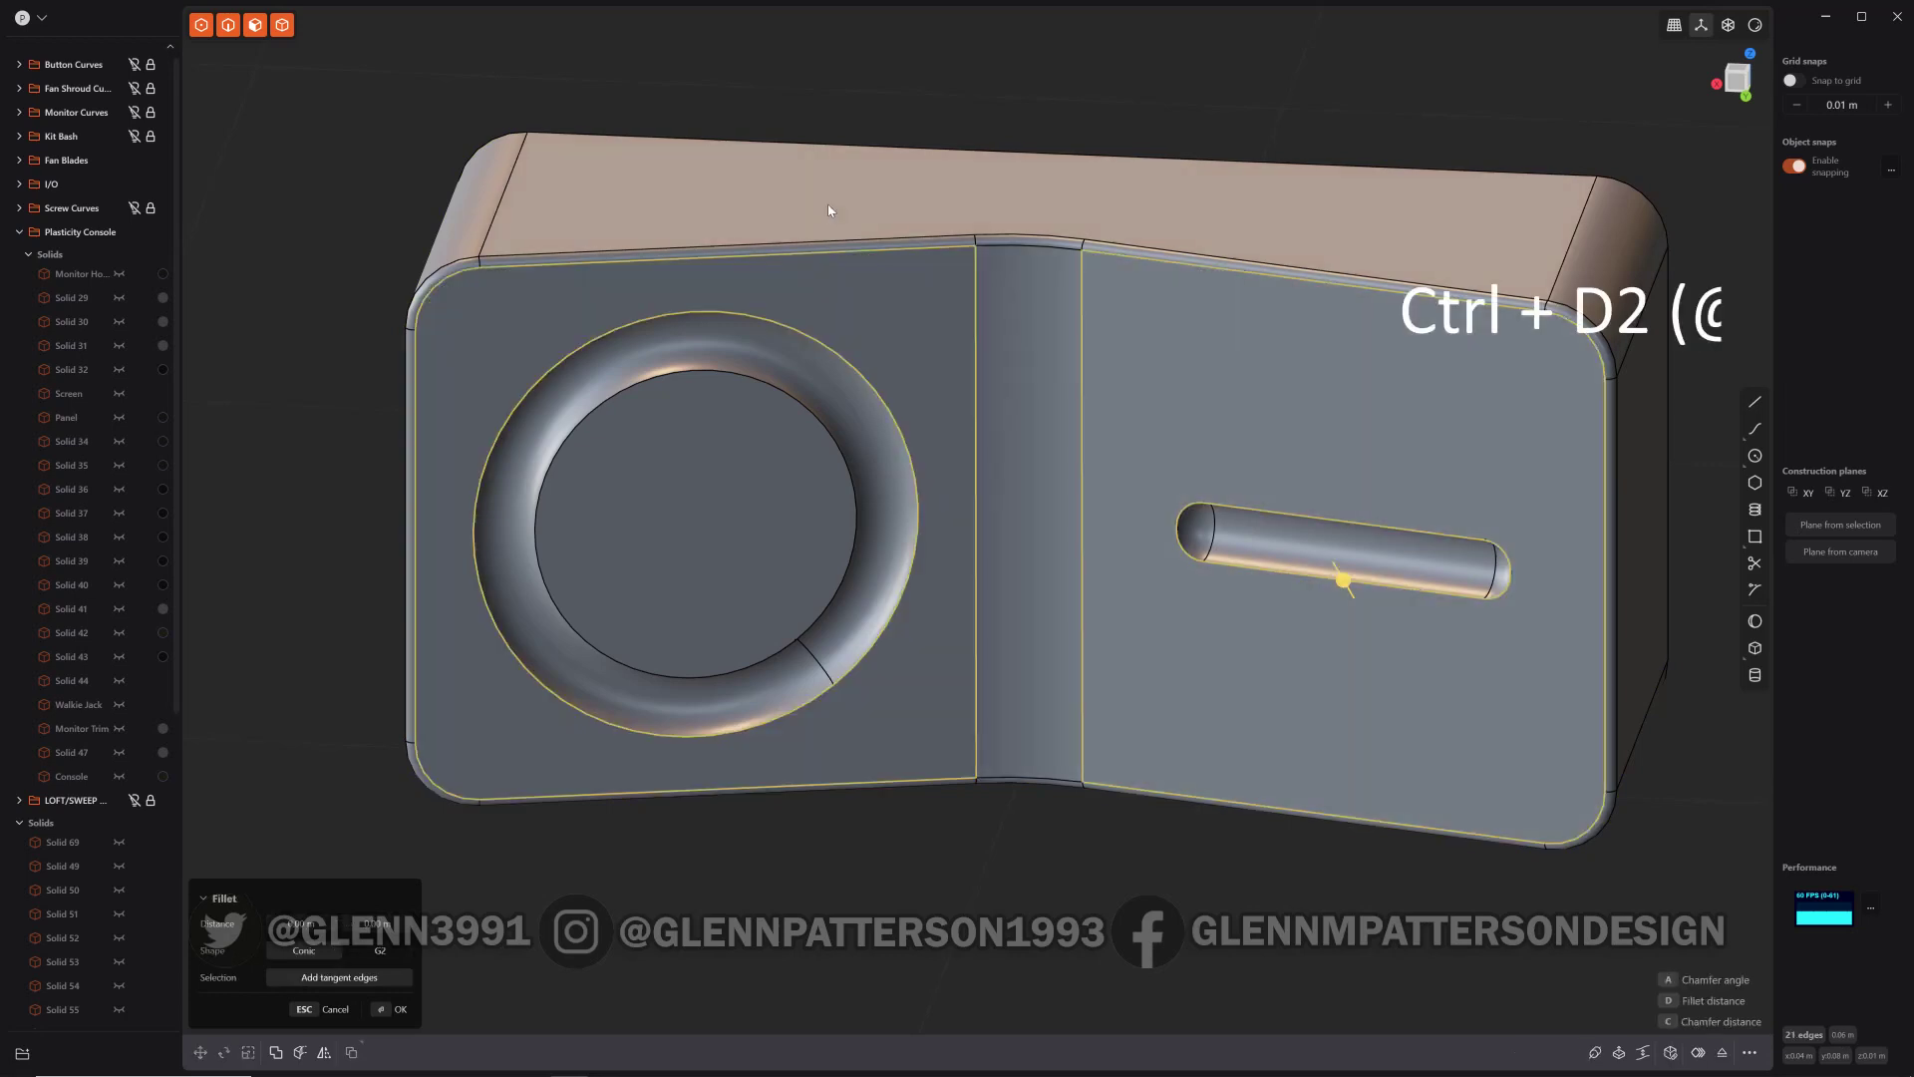
Step: Exclude the outer border and centre edges from the selection and apply a small fillet to the rims of the ring and slot grooves
ctrl+drag(338, 157, 1060, 306)
ctrl+drag(1690, 164, 1009, 474)
ctrl+drag(1620, 919, 1037, 804)
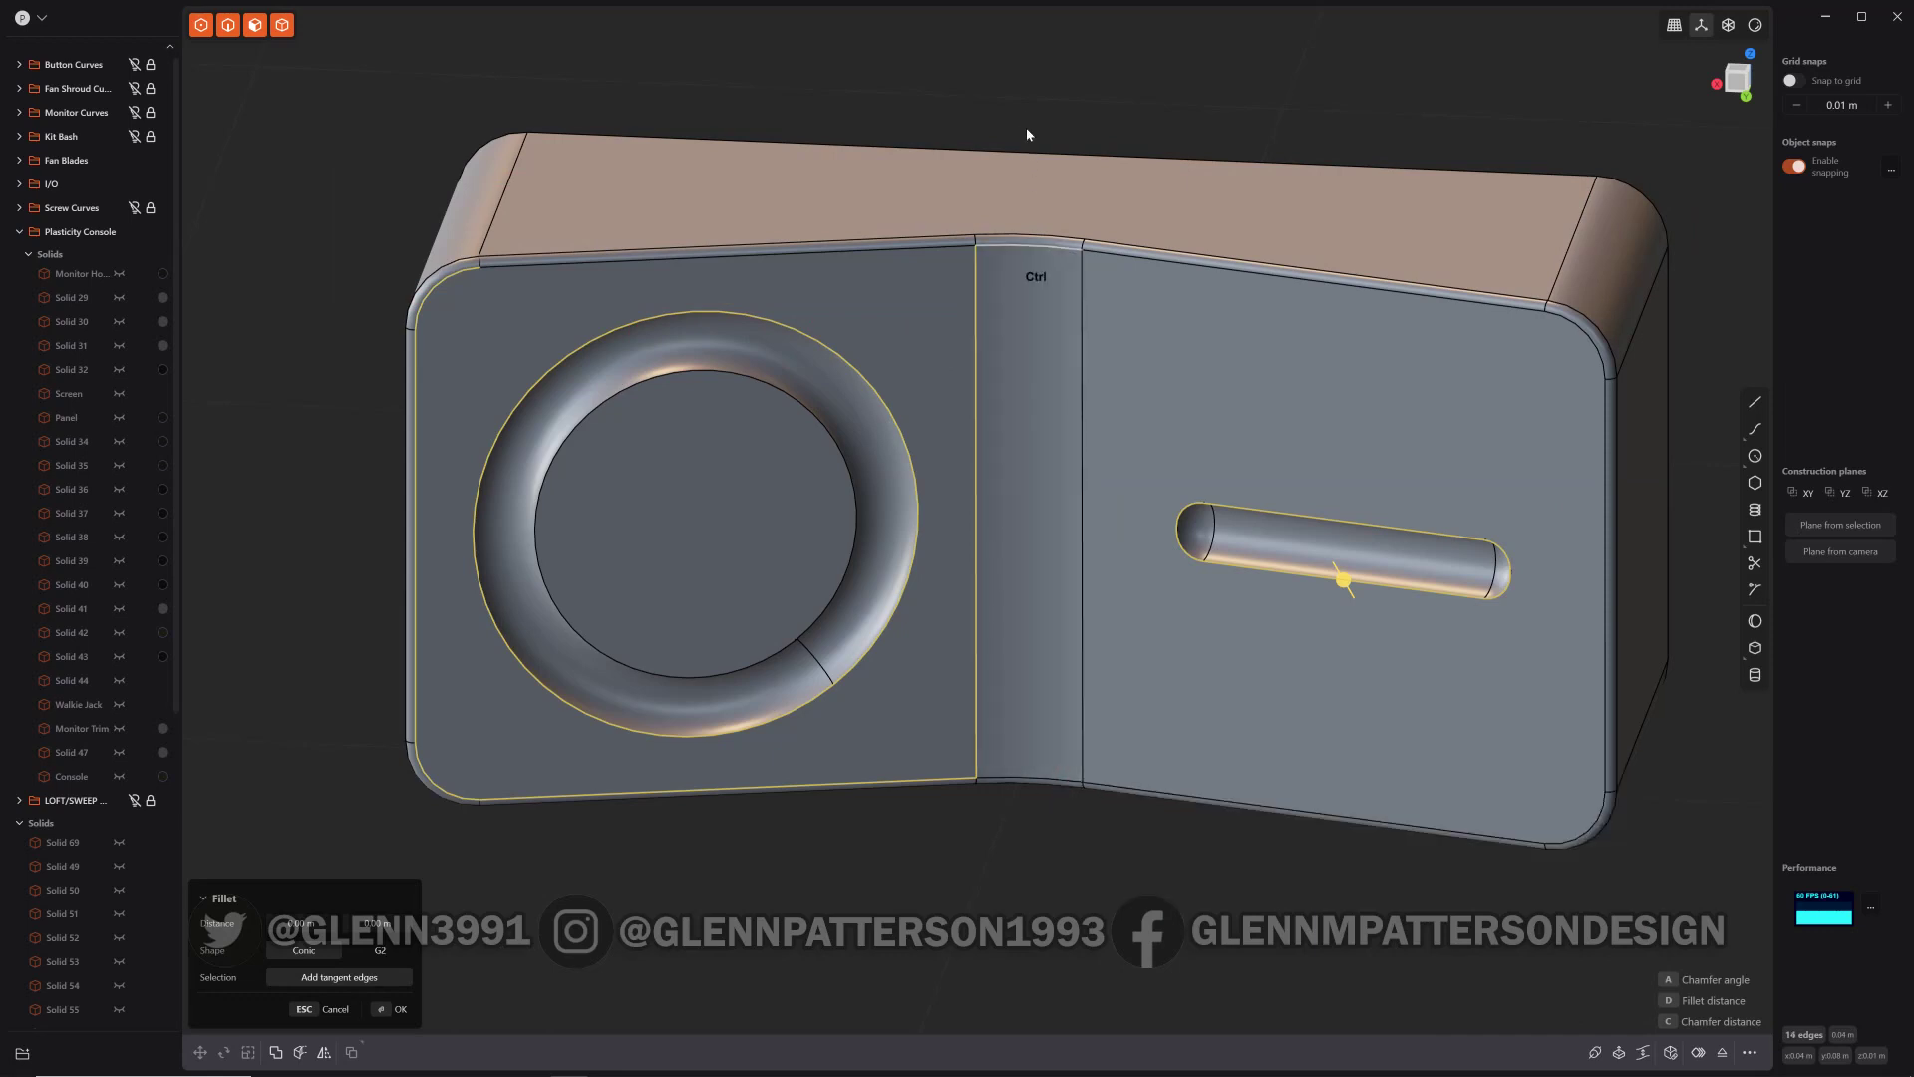
ctrl+drag(990, 482, 946, 848)
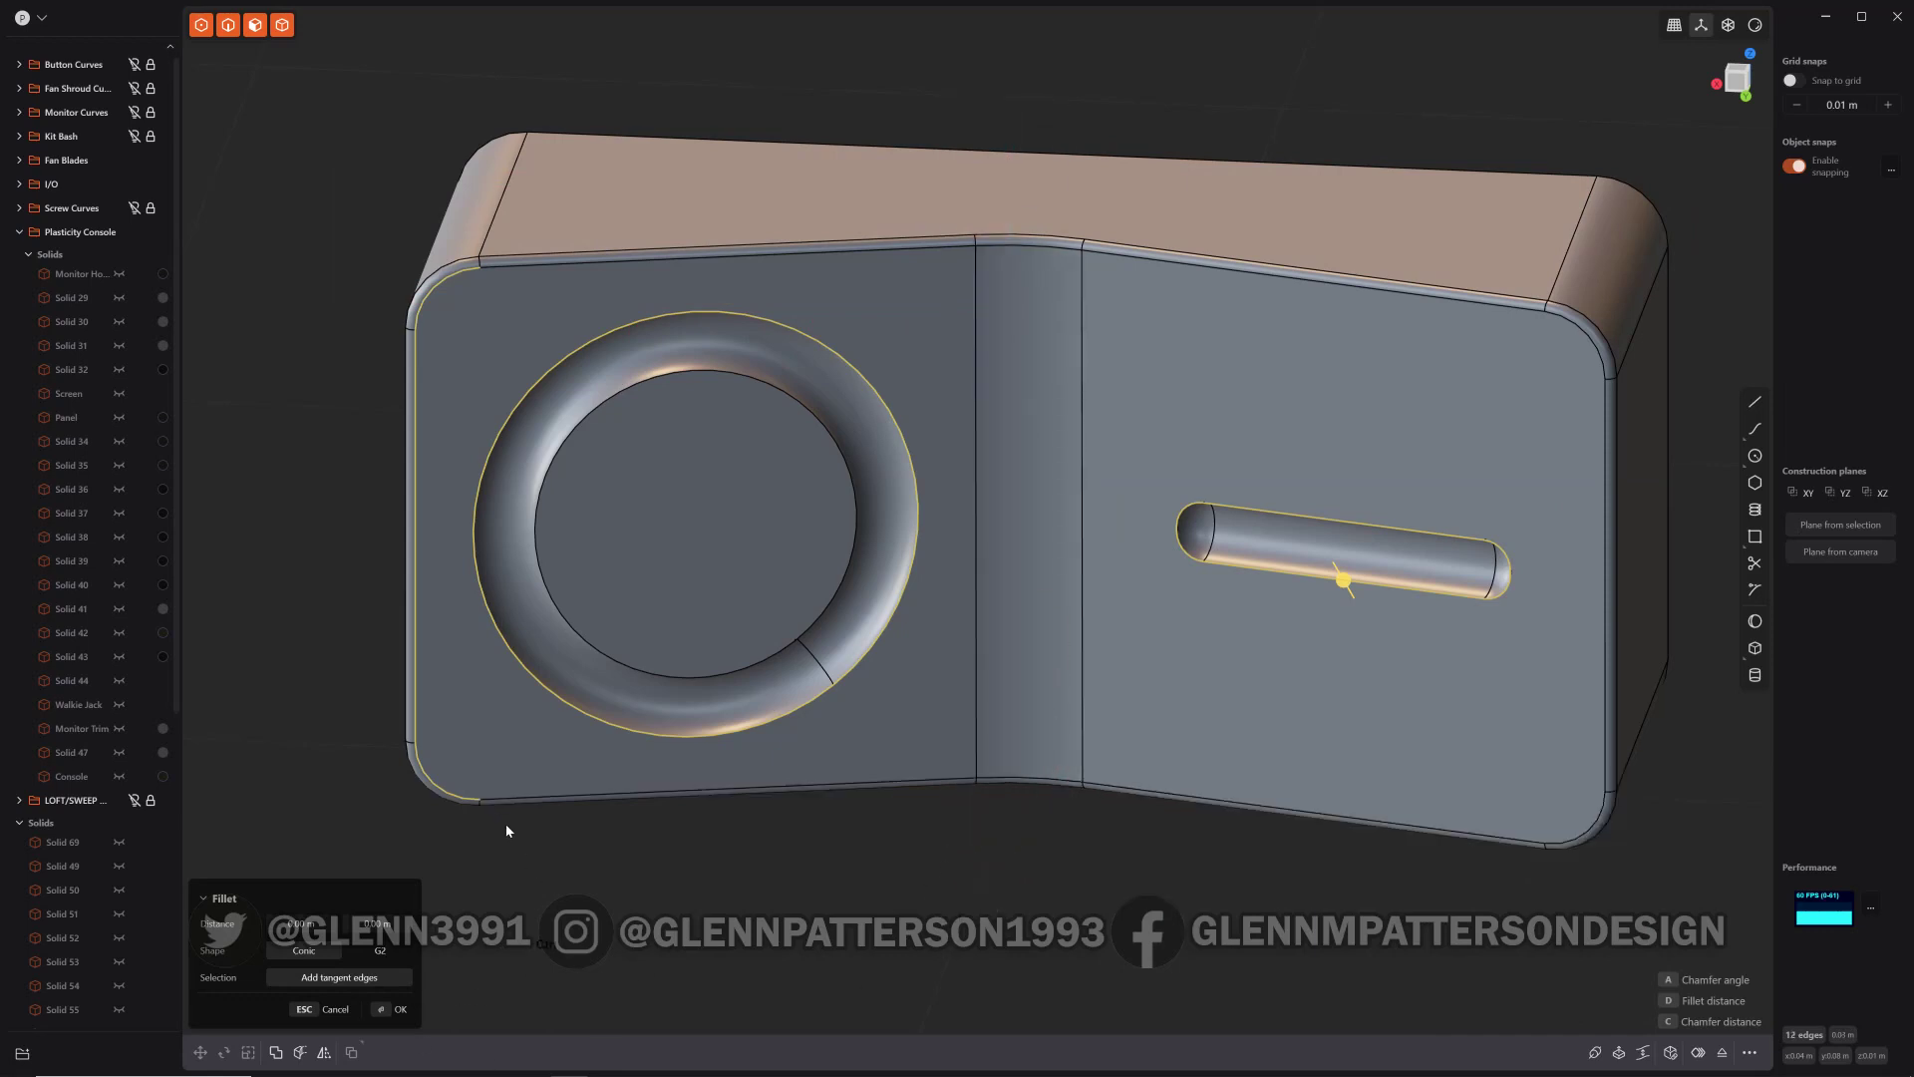
ctrl+drag(503, 852, 337, 700)
ctrl+drag(308, 227, 498, 362)
middle_drag(1150, 879, 1083, 836)
drag(1232, 554, 1223, 549)
right_click(1184, 658)
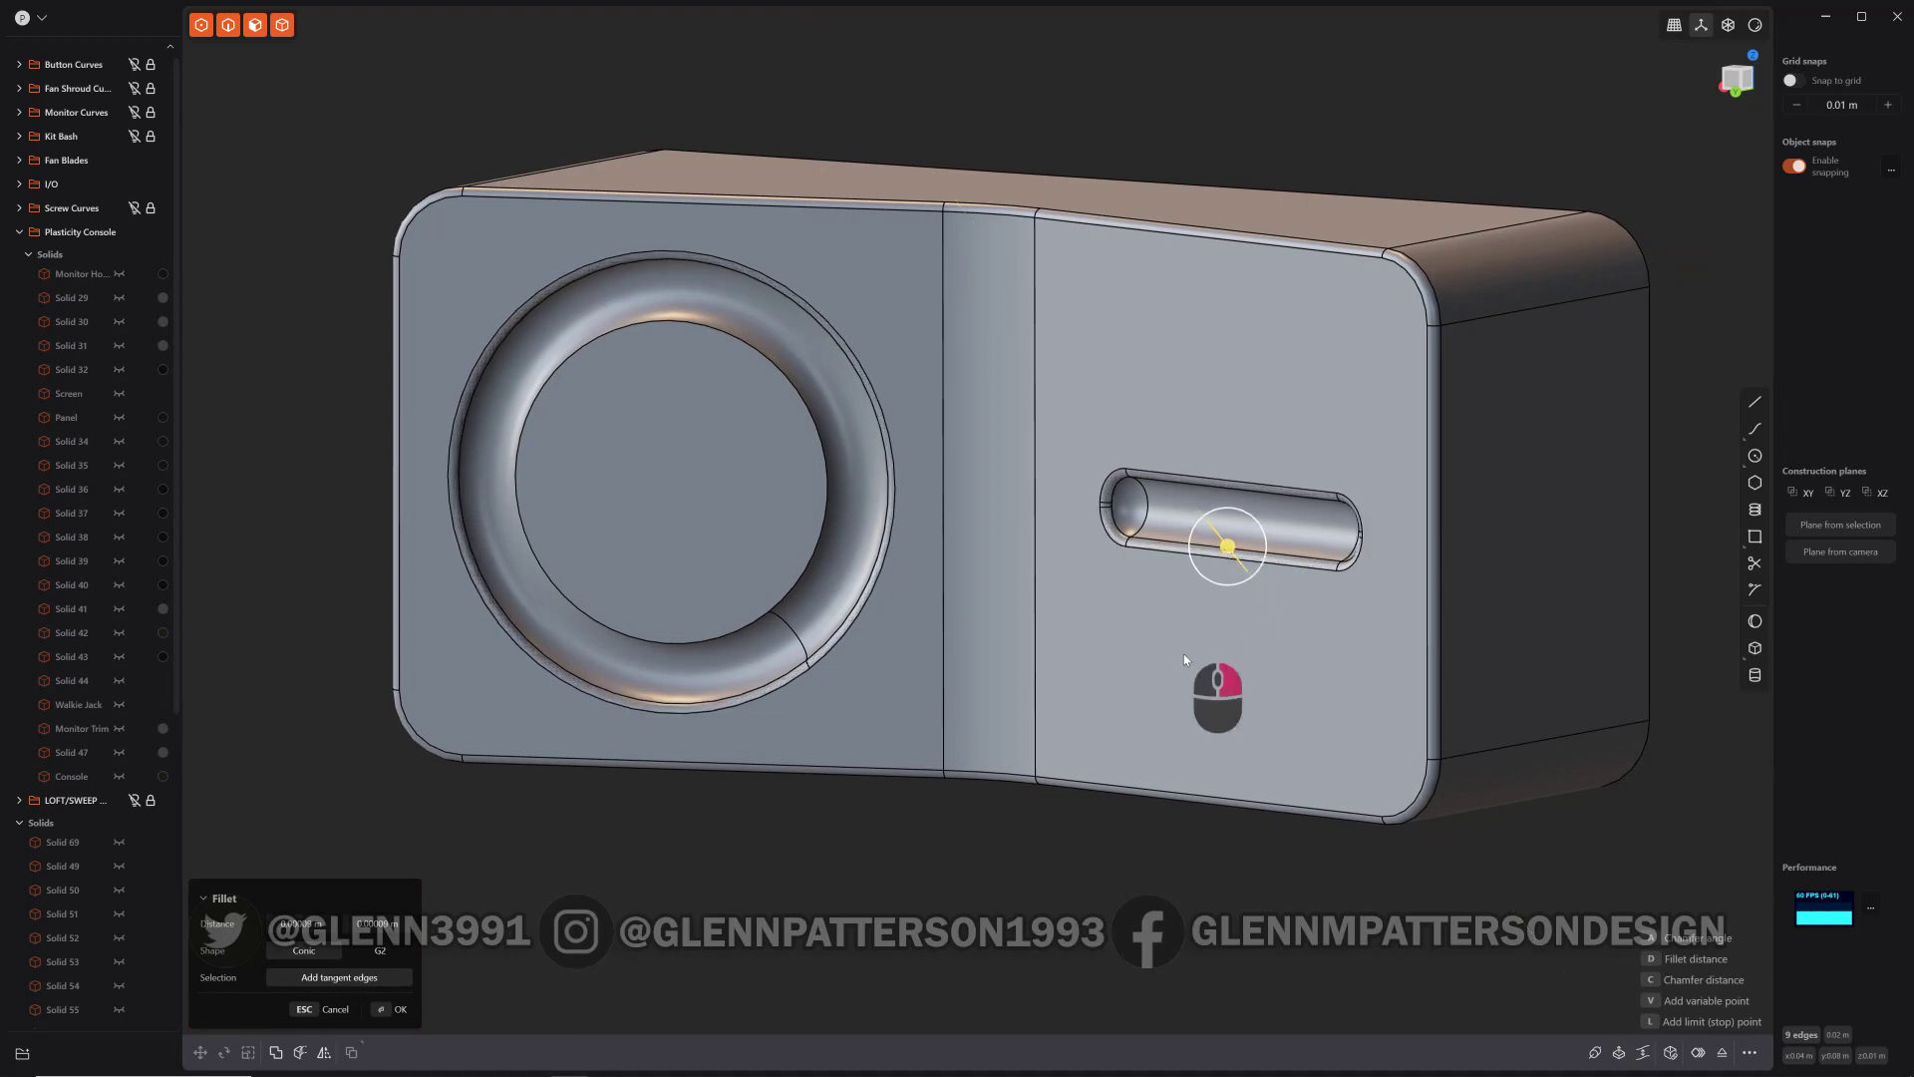
Step: Apply a small fillet to the inner rim of the ring groove on the switch face
click(826, 518)
key(f)
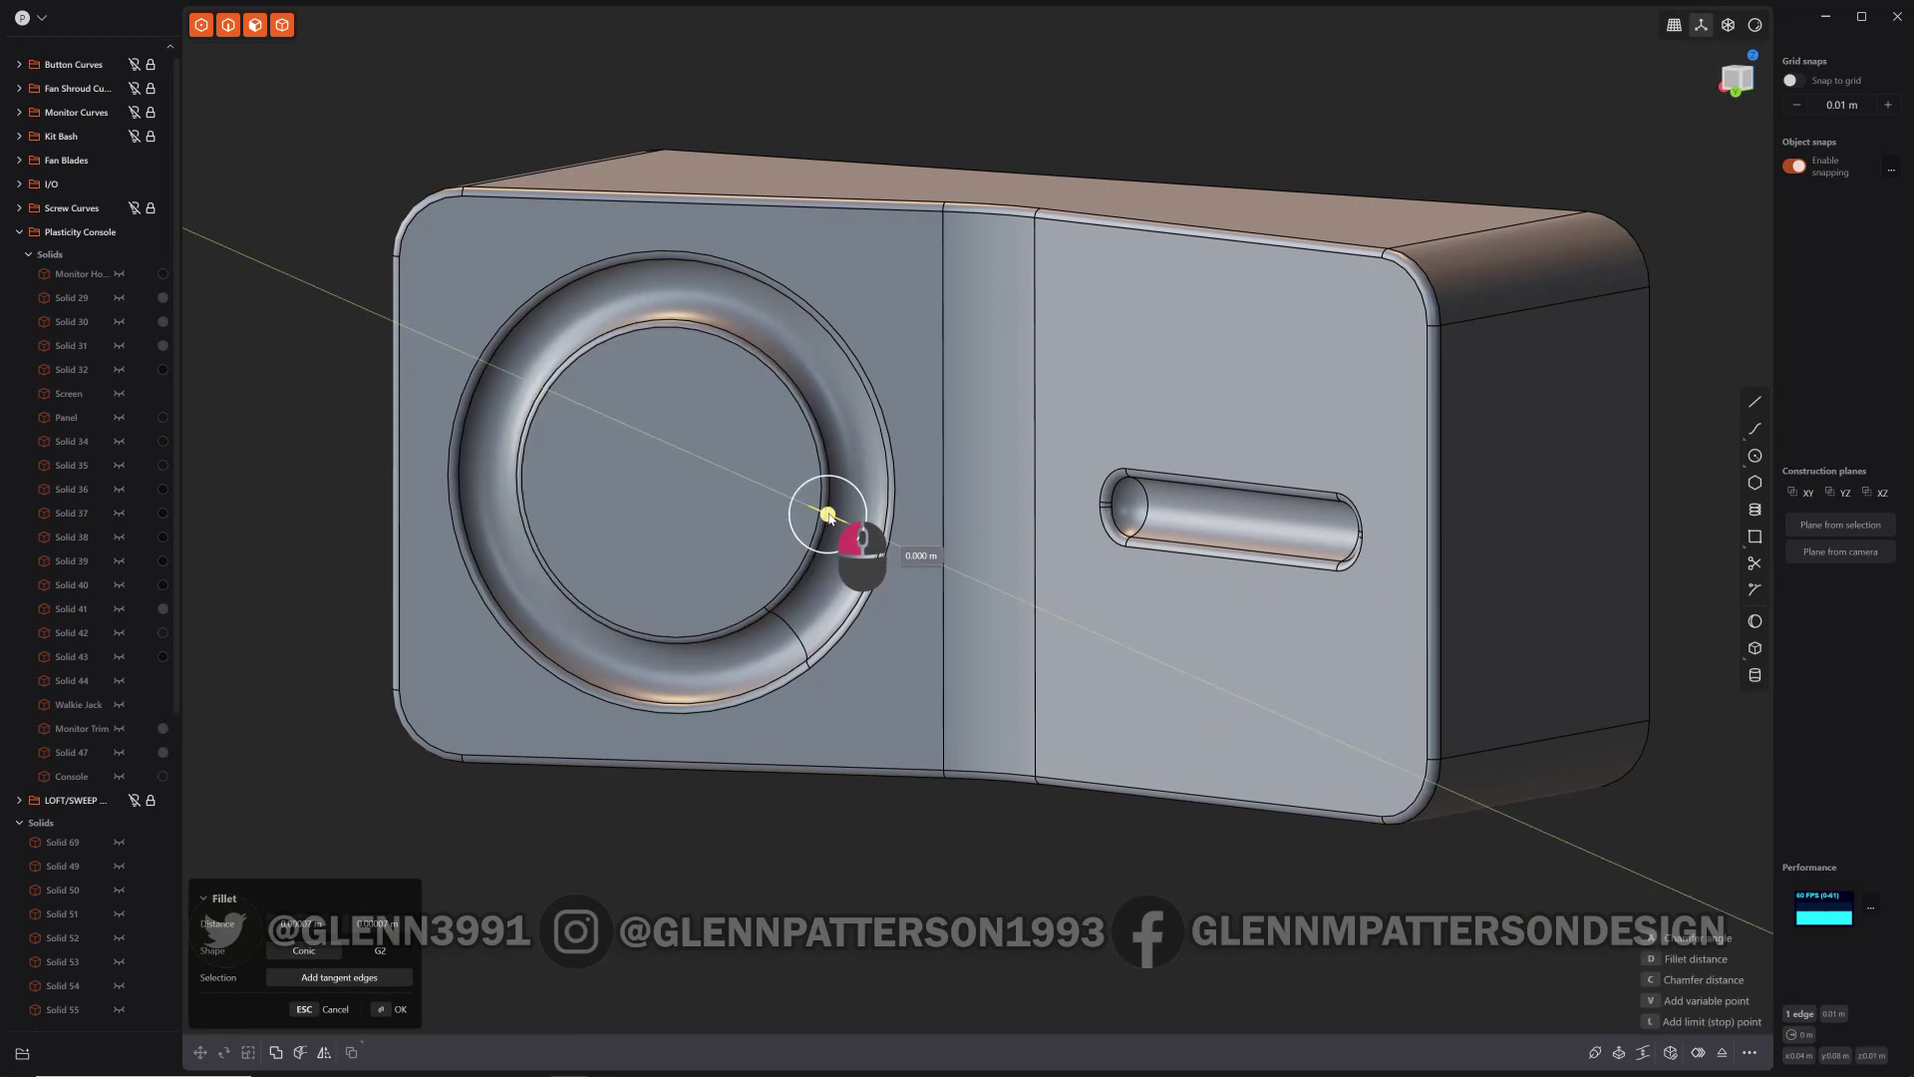
middle_drag(855, 846, 932, 881)
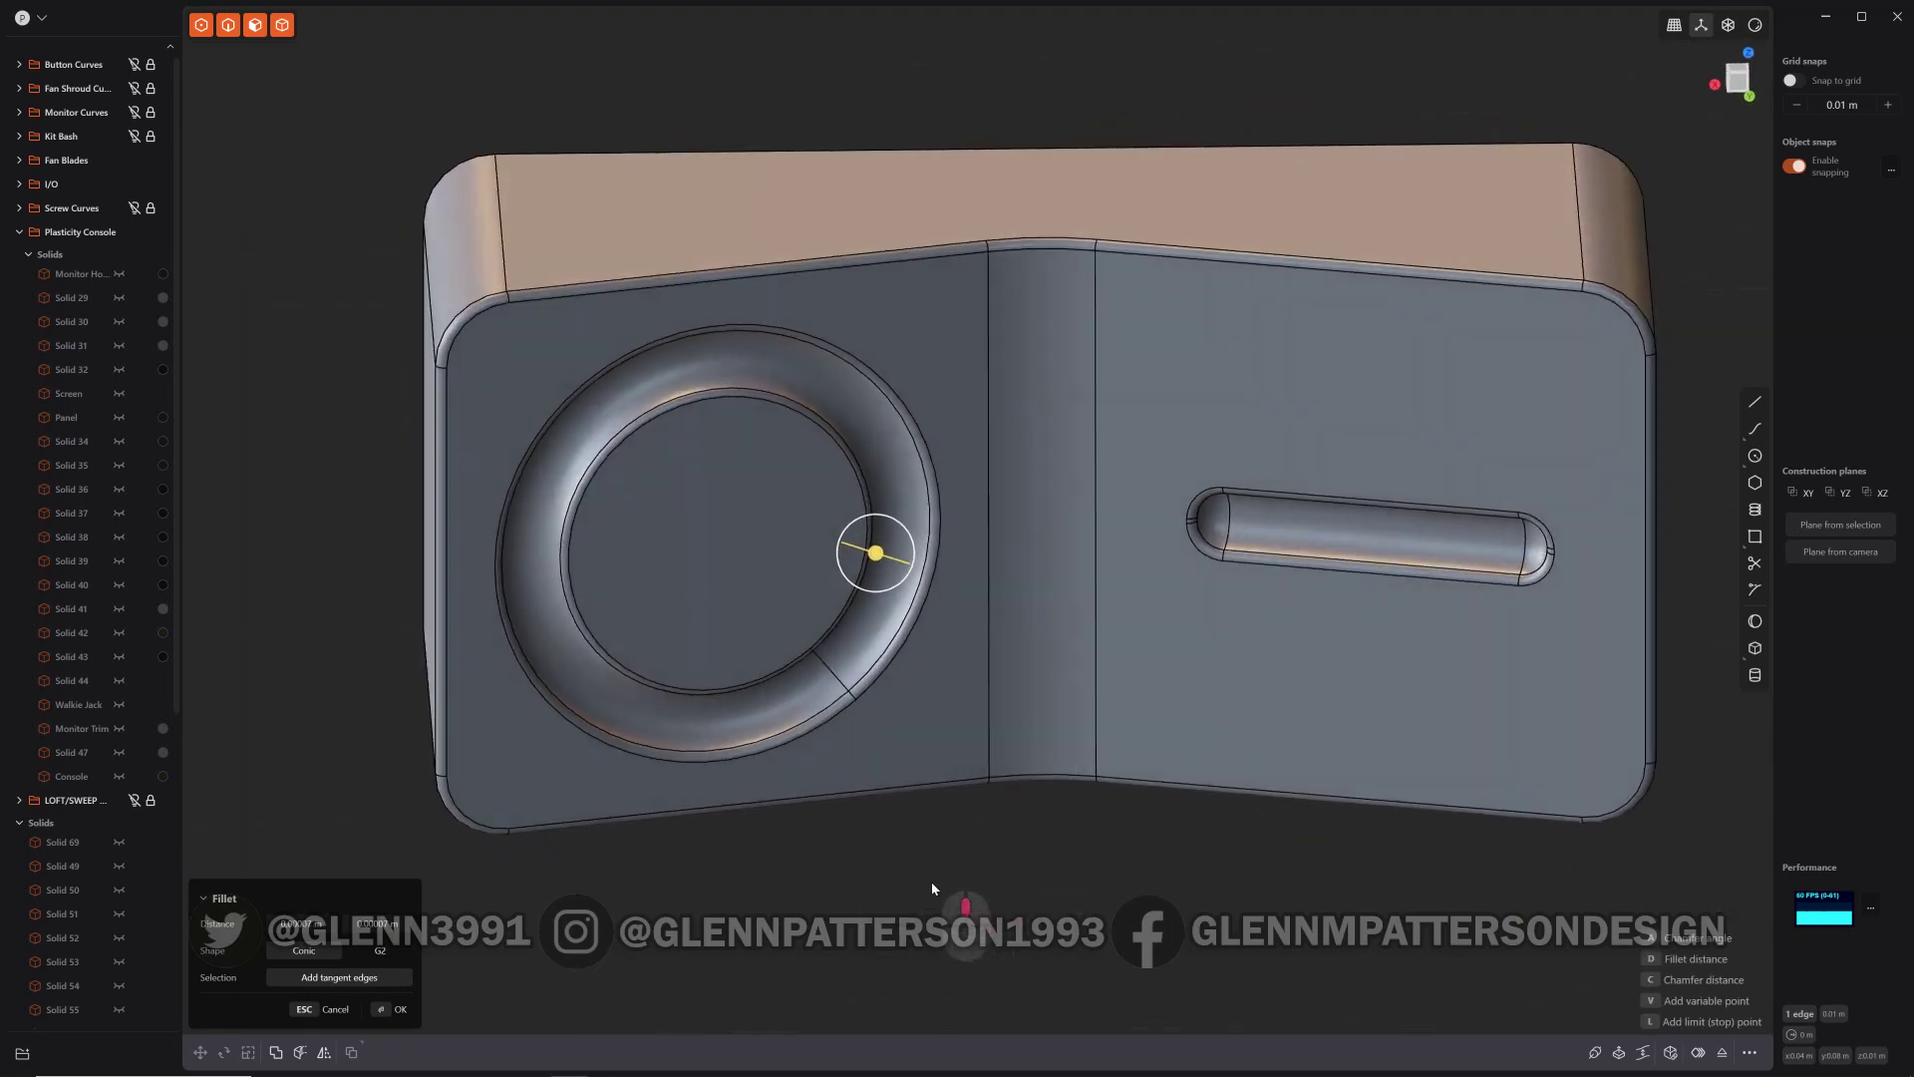
scroll(931, 881, down, 10)
key(Escape)
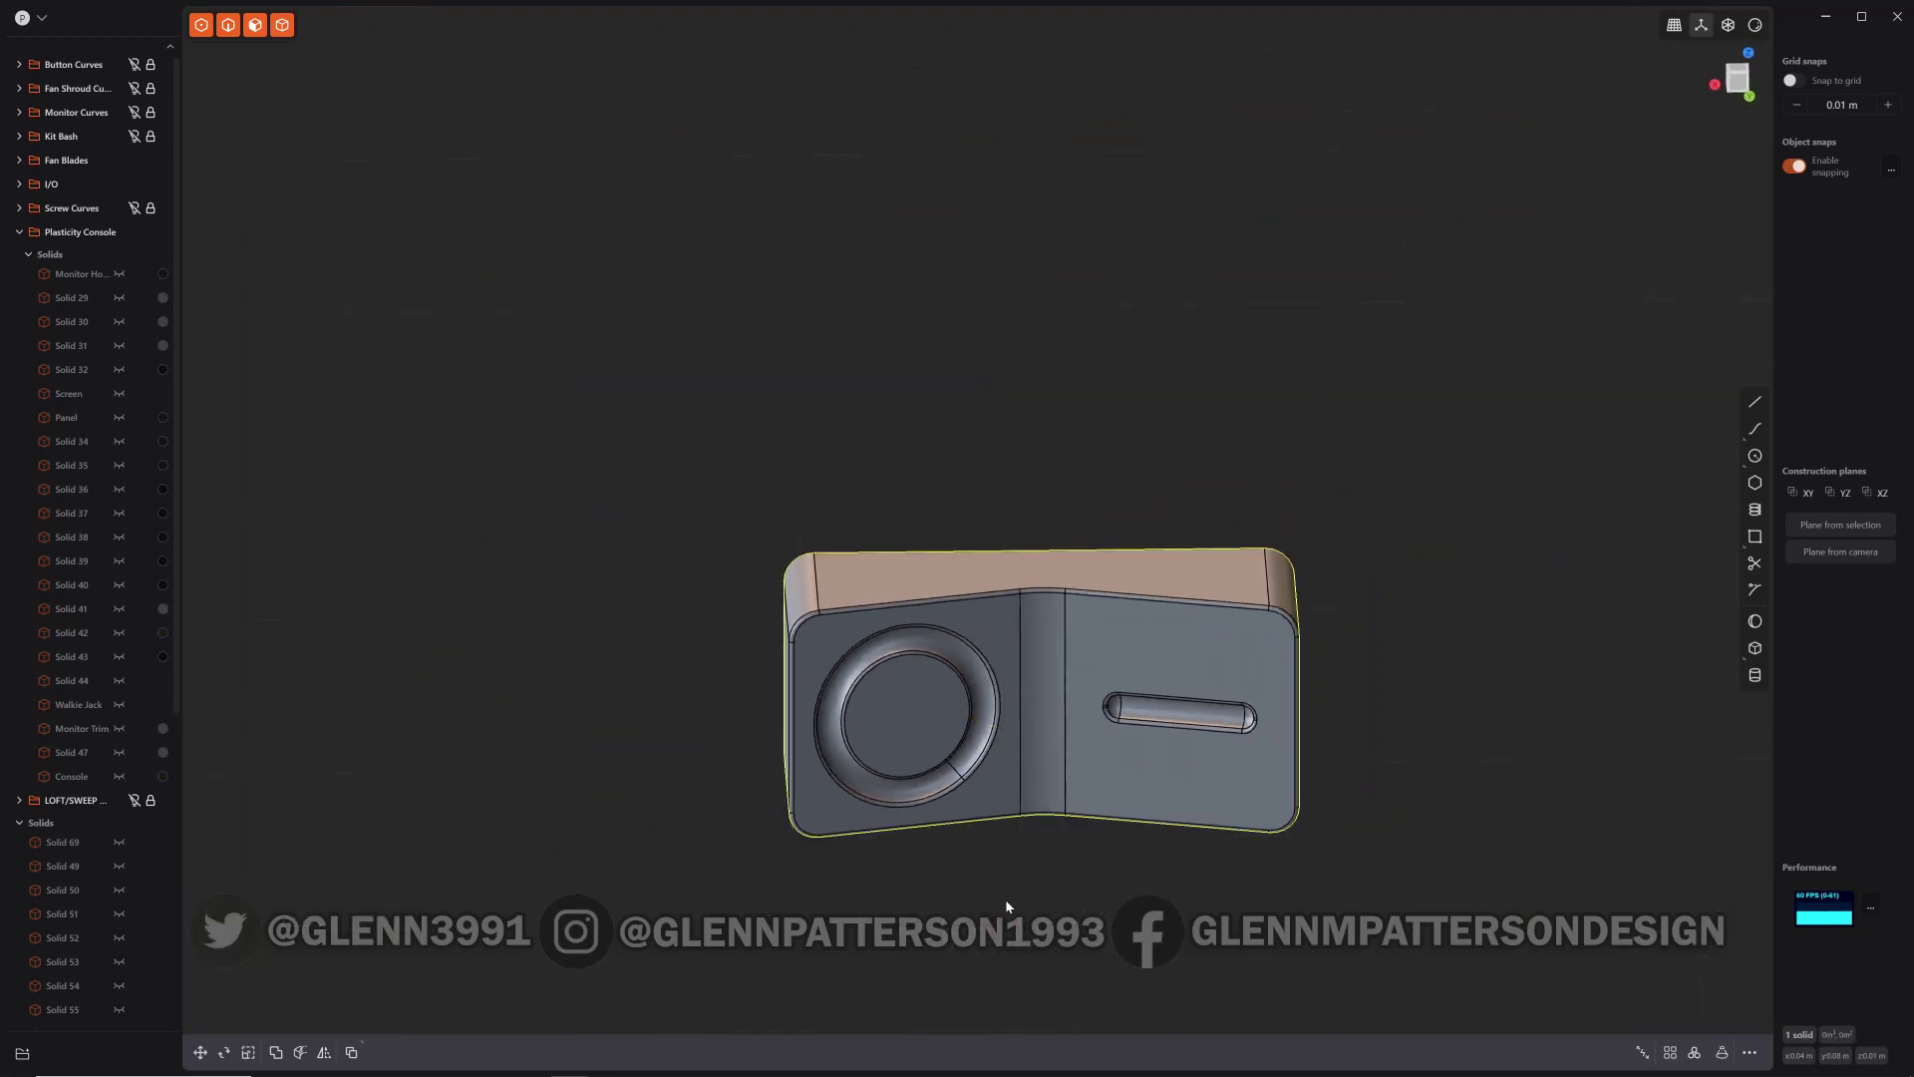
Step: Bring the hidden console parts back into view and move the rocker switch body outward along the Y axis from its recess
key(slash)
middle_drag(877, 921, 997, 881)
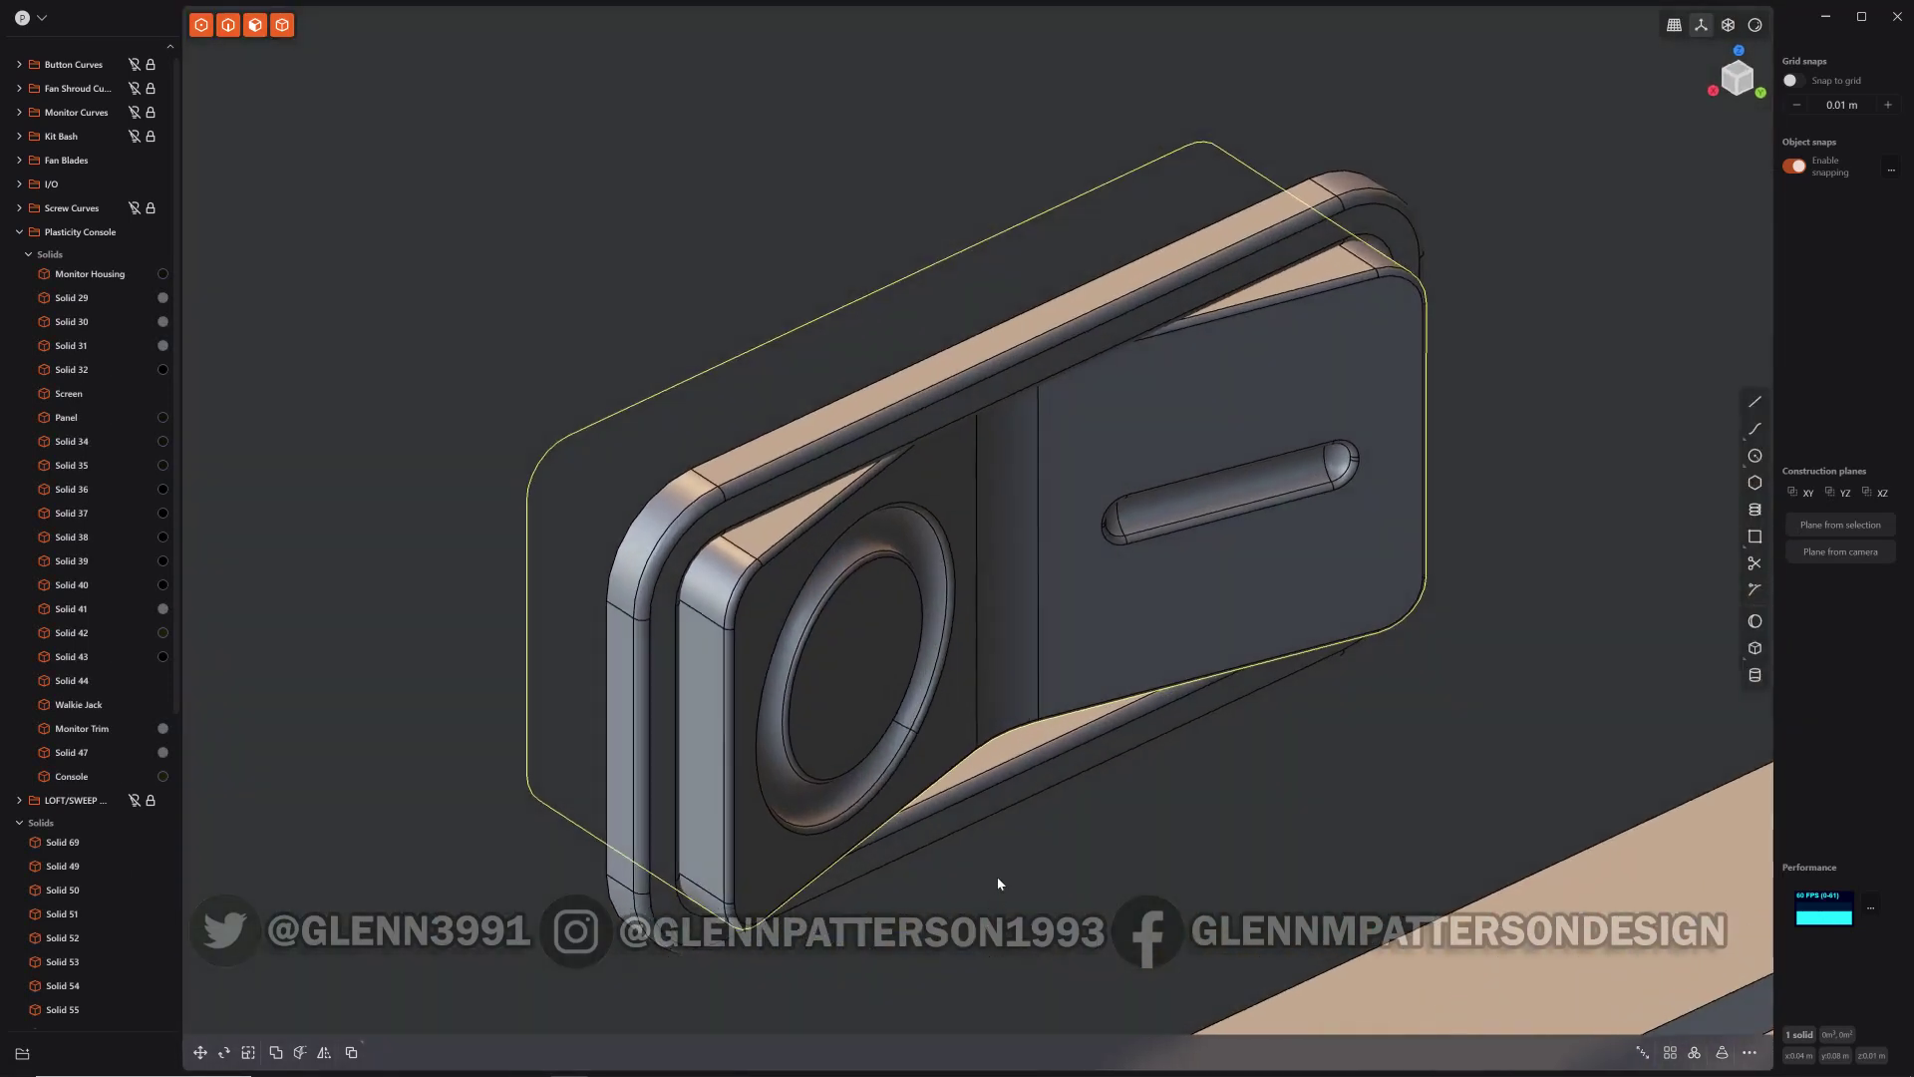
scroll(1002, 882, down, 5)
key(g)
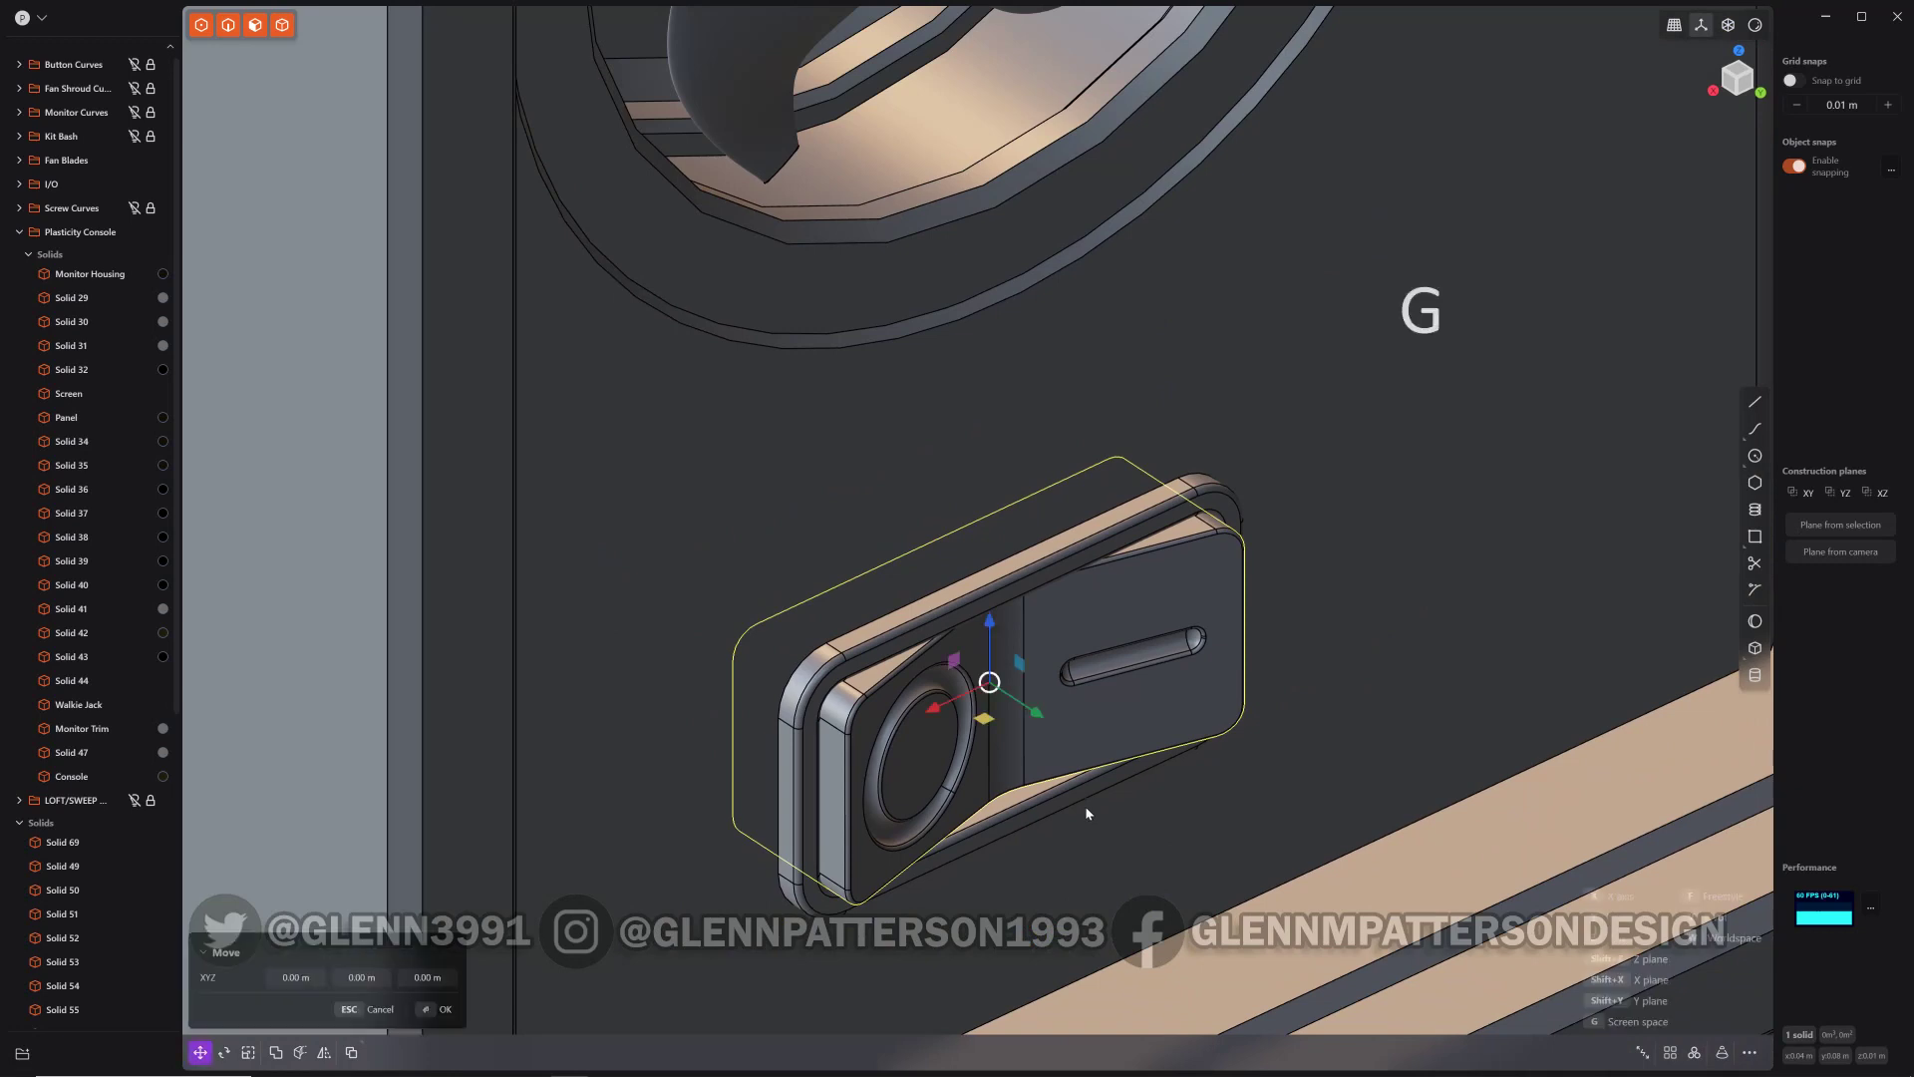
drag(1037, 717, 1324, 974)
click(1273, 872)
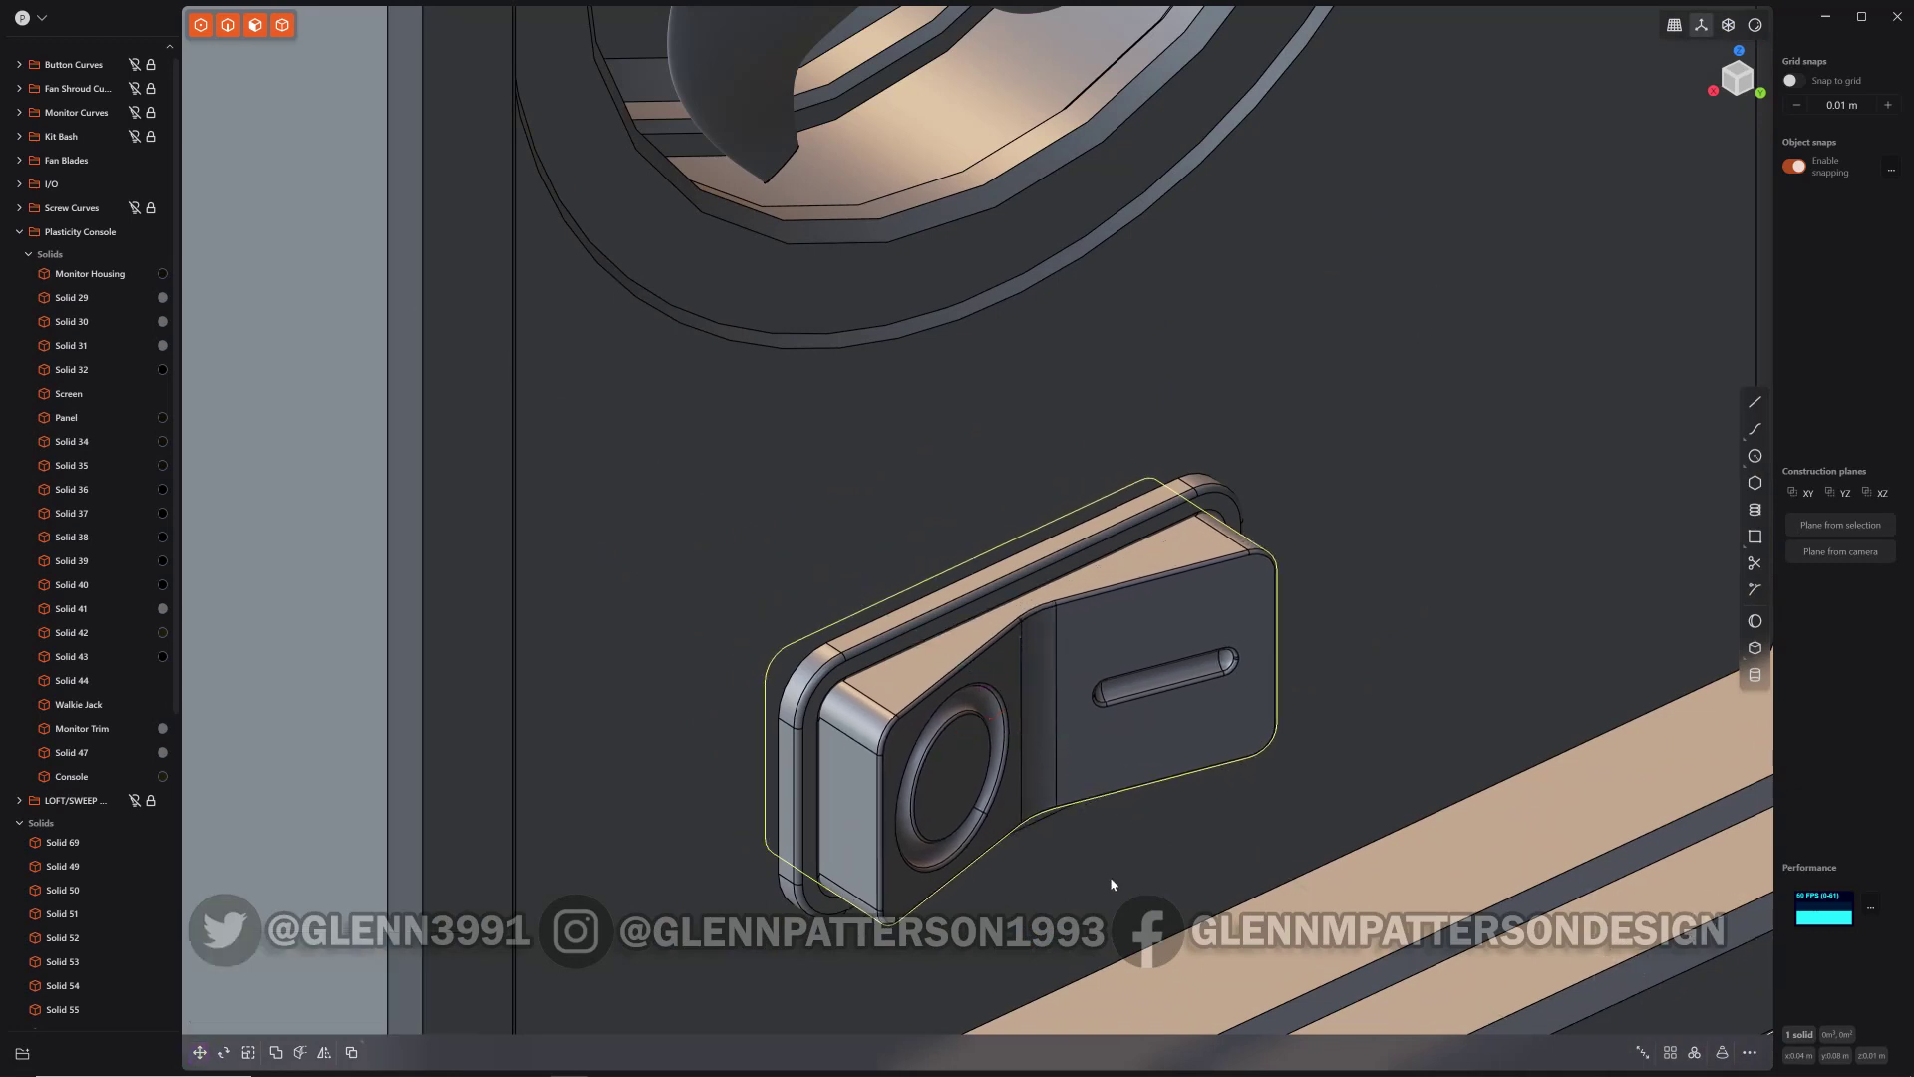
scroll(1246, 917, down, 5)
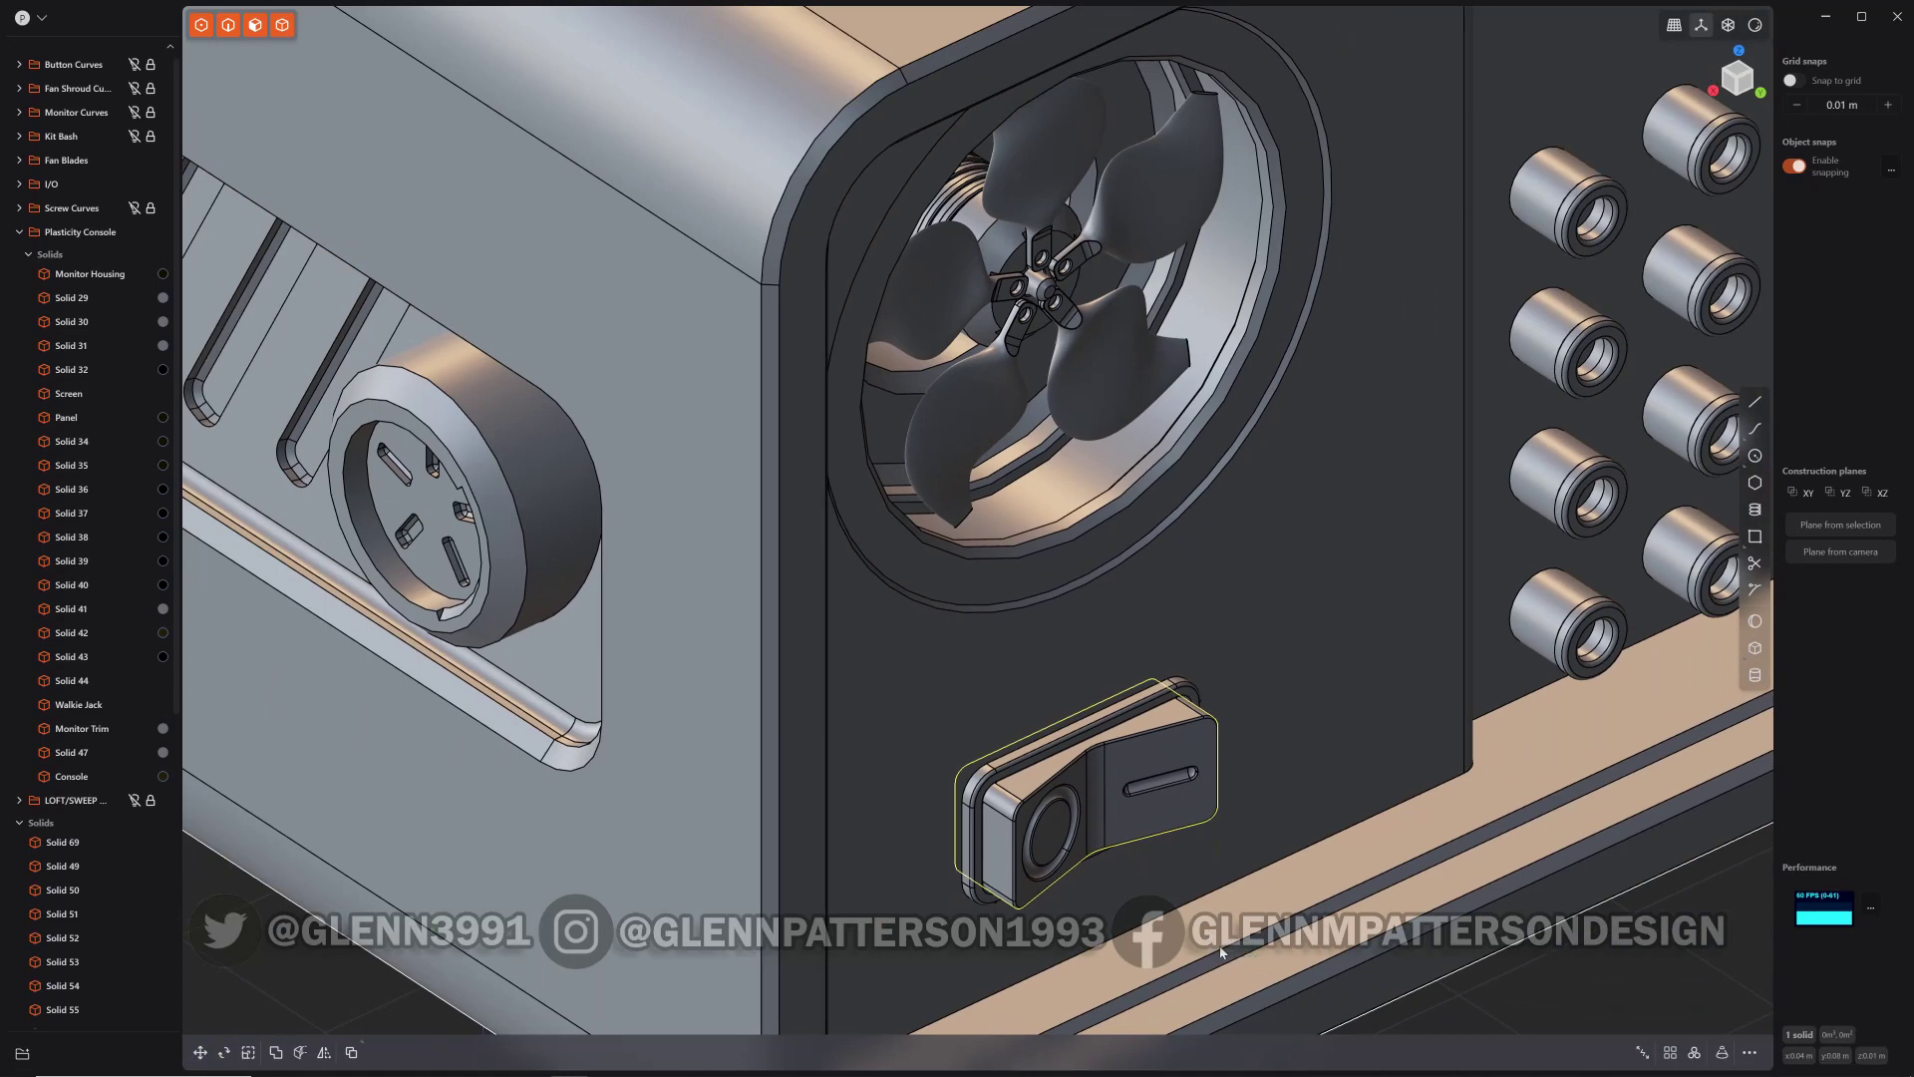